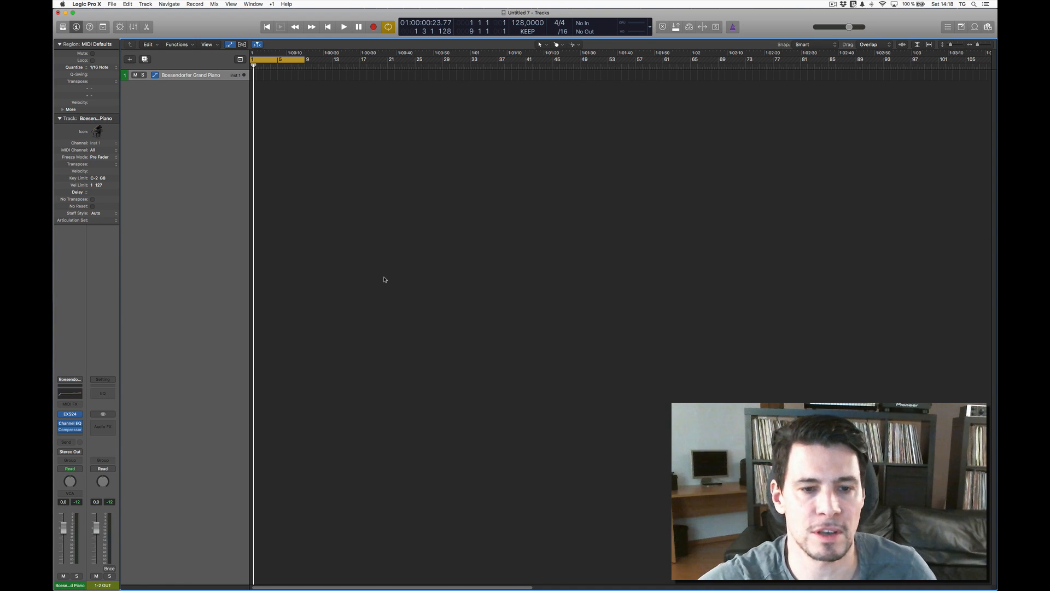
Switch to Loopcloud and look through the available label, format and content type filters.
key(super+Tab)
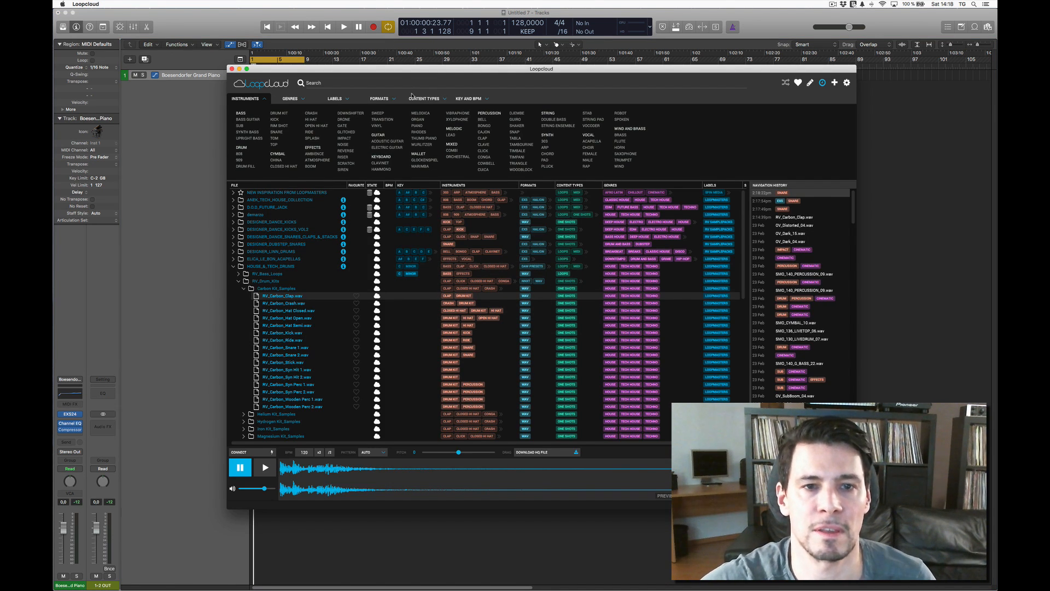
drag(400, 69, 460, 59)
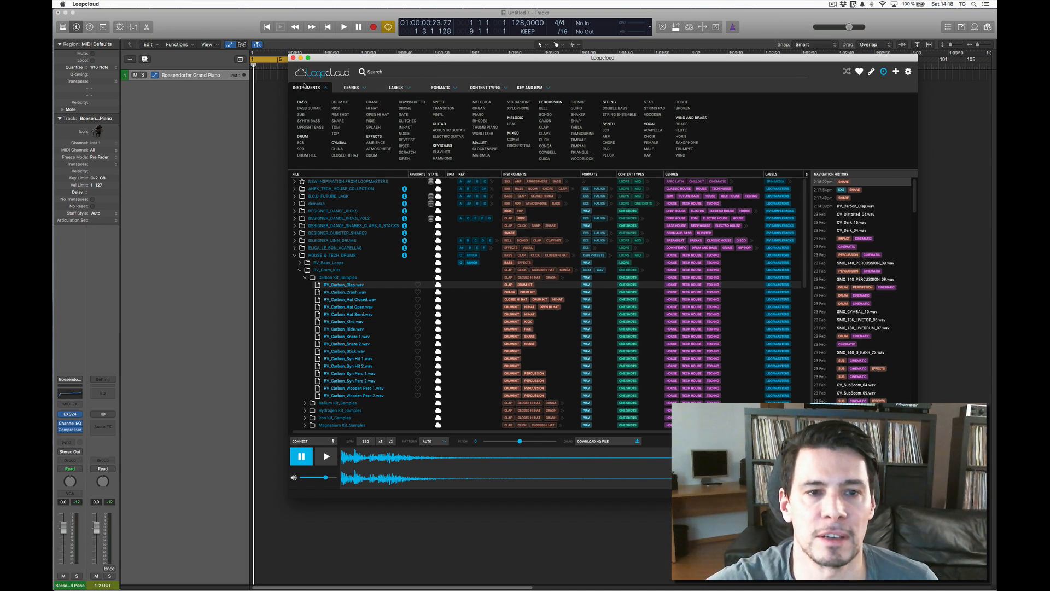
click(396, 88)
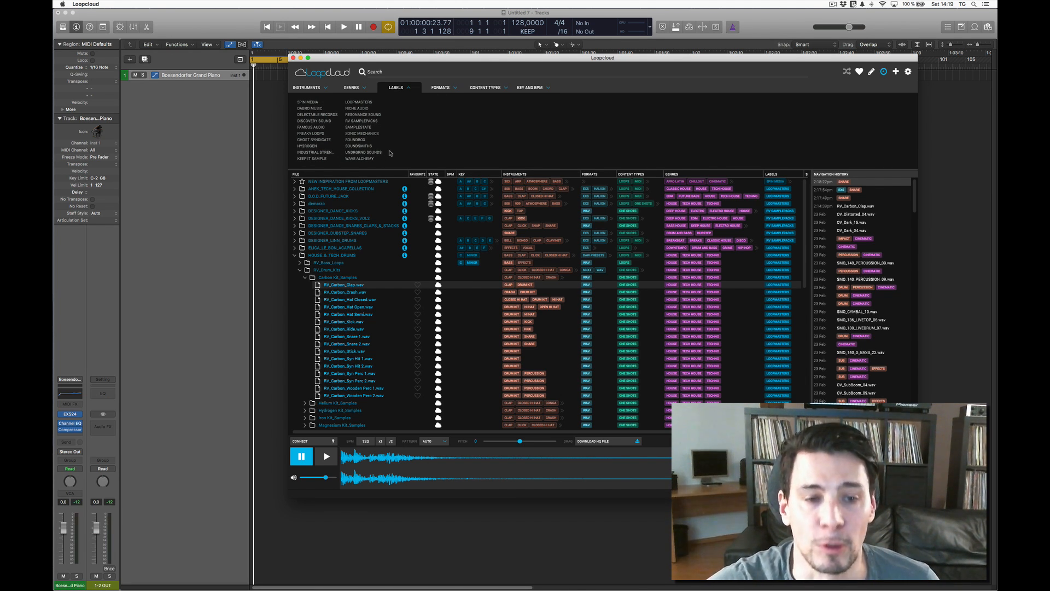
click(451, 88)
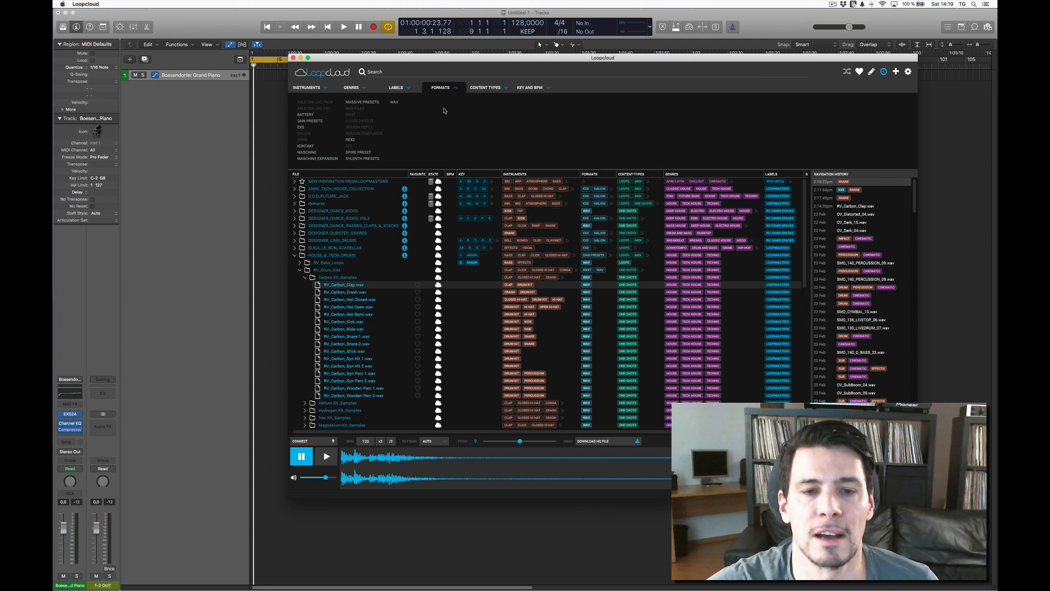
click(485, 88)
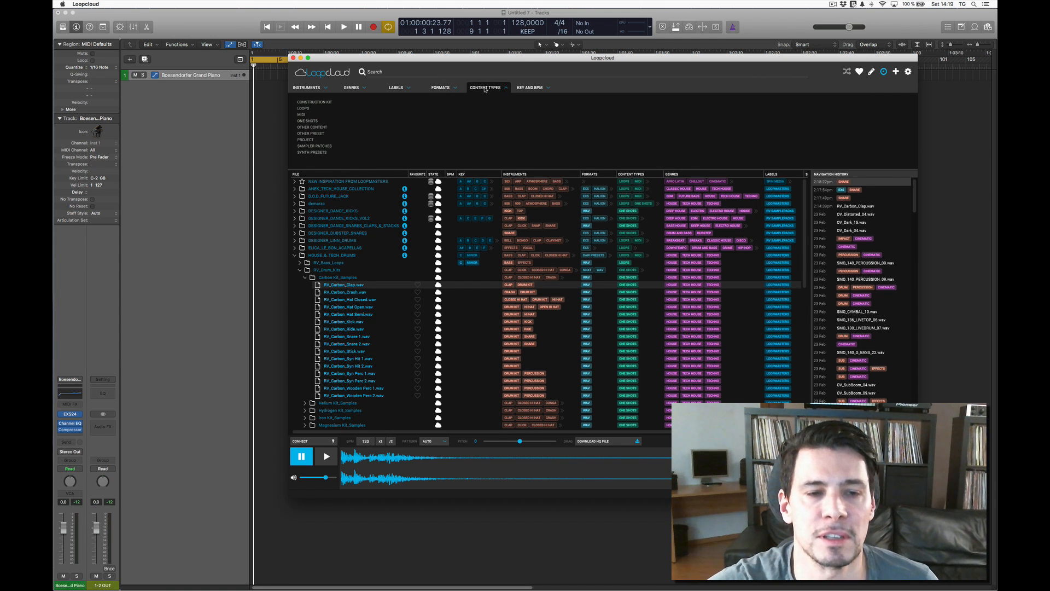
Filter the sample library by the Loops content type and clear that filter again.
click(303, 107)
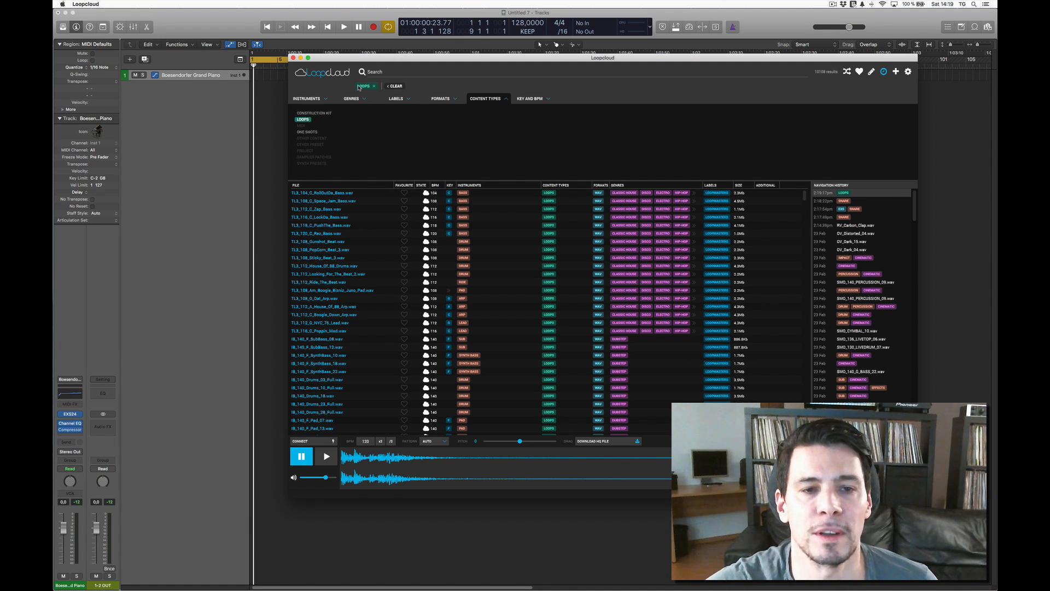
click(396, 86)
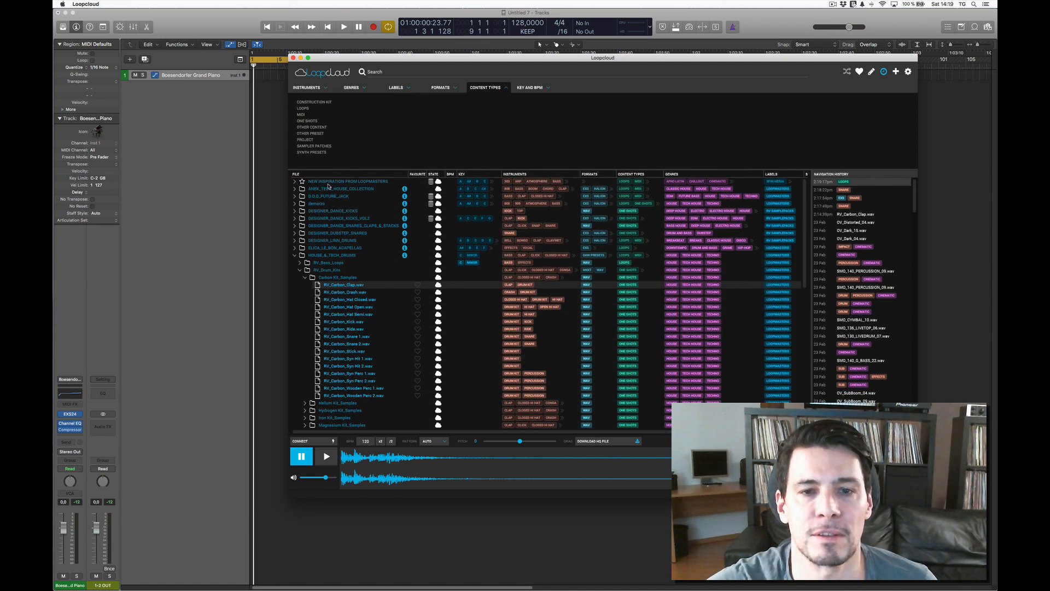
Filter the sample library by the key of E and a tempo range of 126 to 134 BPM.
click(529, 88)
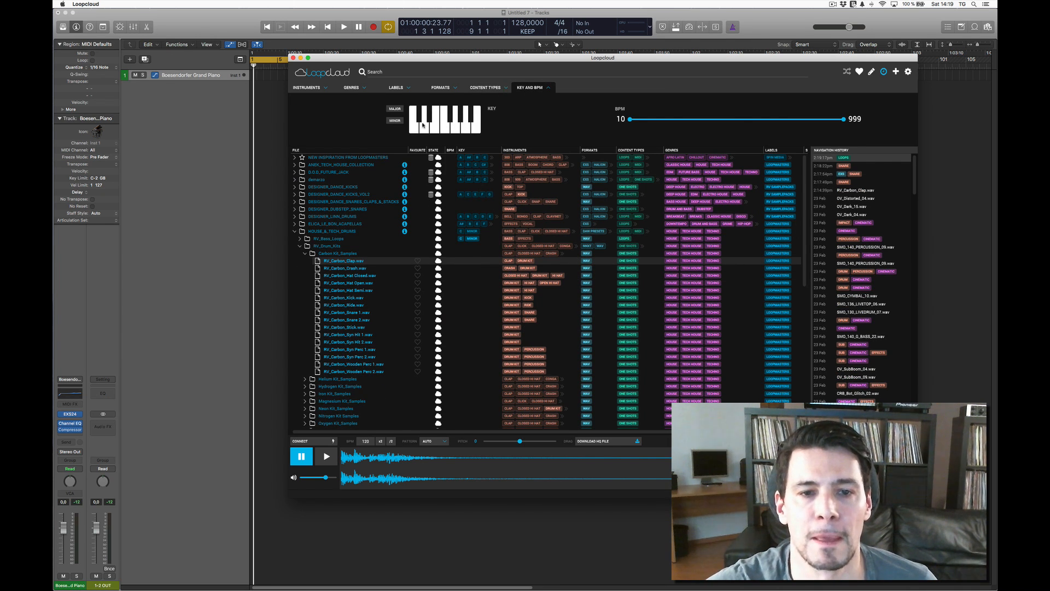
click(448, 130)
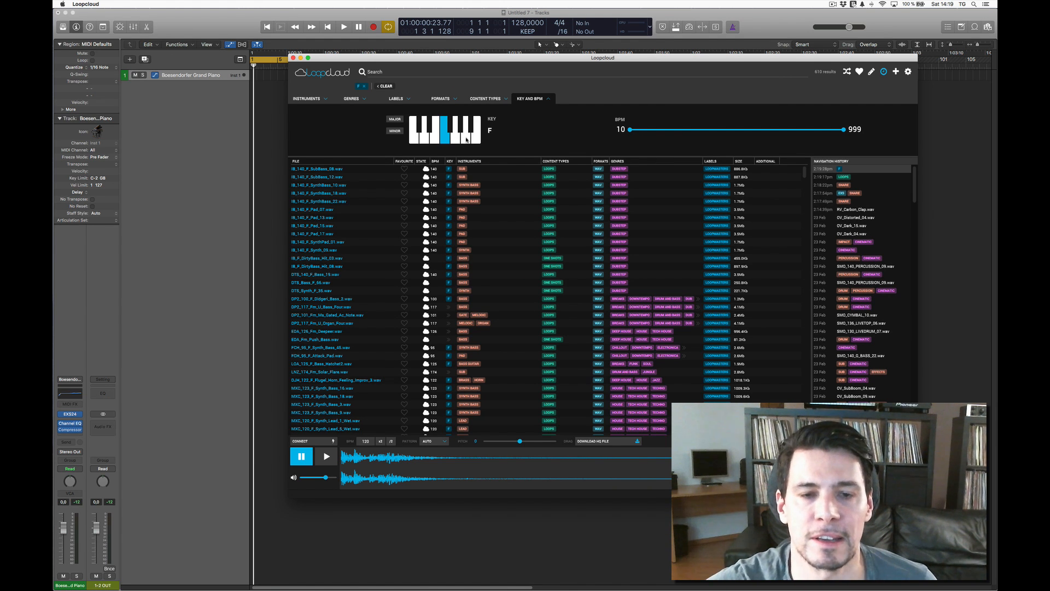
click(466, 139)
click(432, 142)
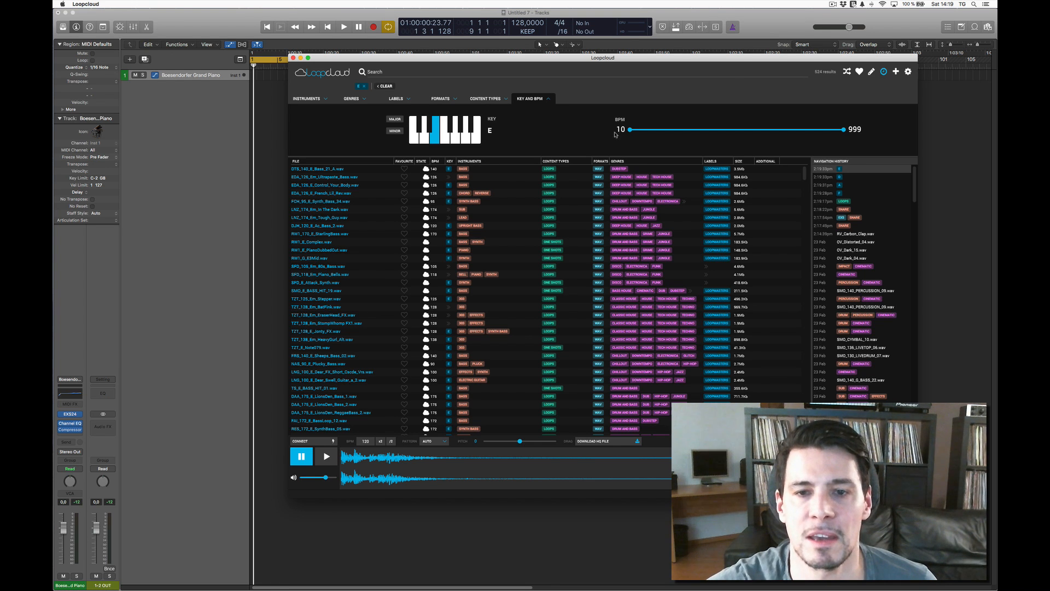
drag(630, 129, 720, 132)
drag(842, 132, 719, 135)
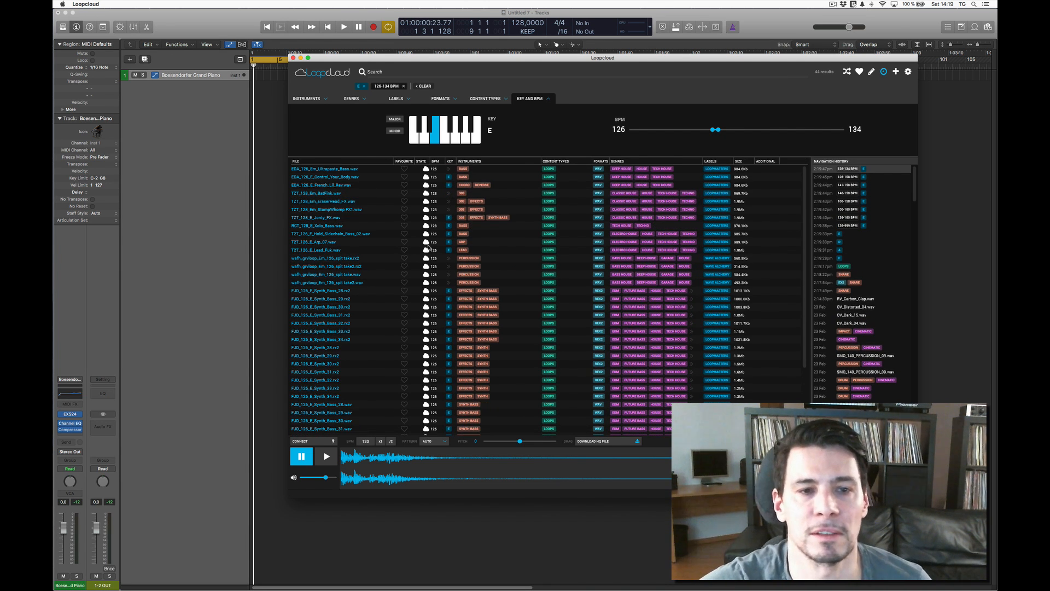
Remove the tempo and key filters and collapse the HOUSE_&_TECH_DRUMS pack.
click(404, 86)
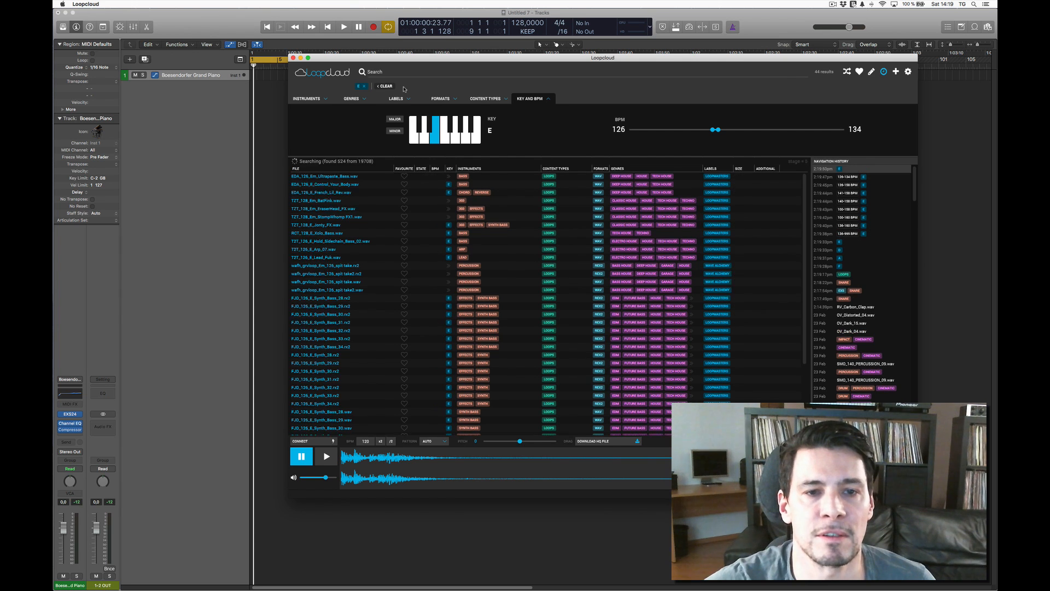
click(364, 86)
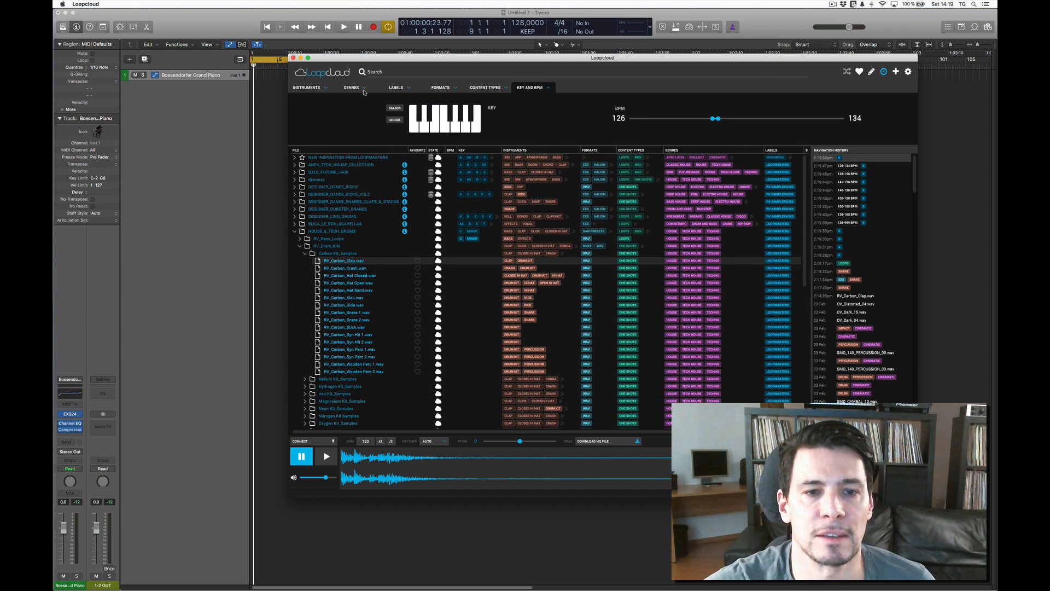
click(294, 232)
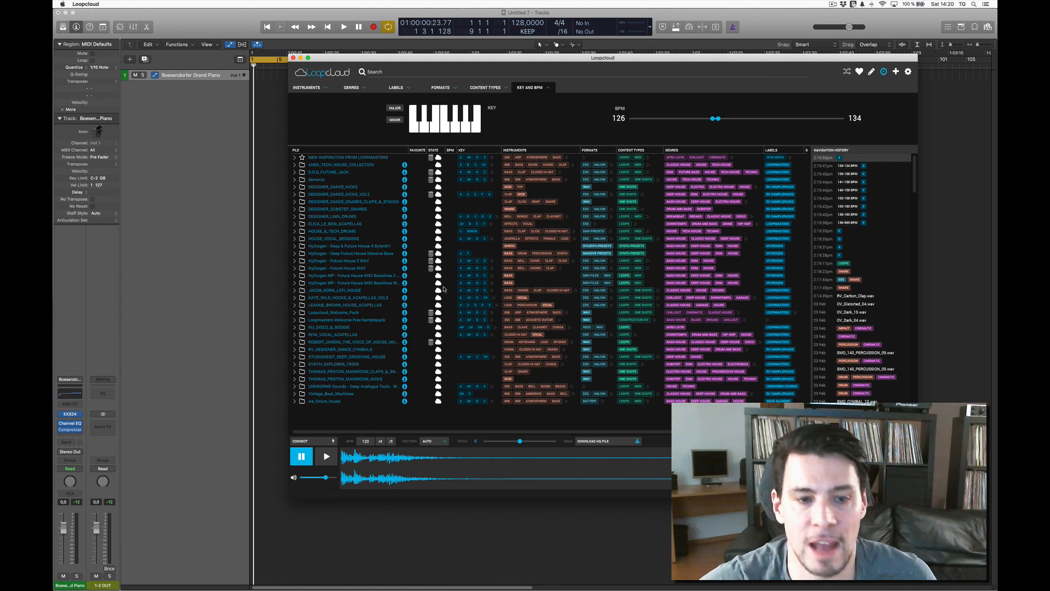
drag(460, 56, 451, 55)
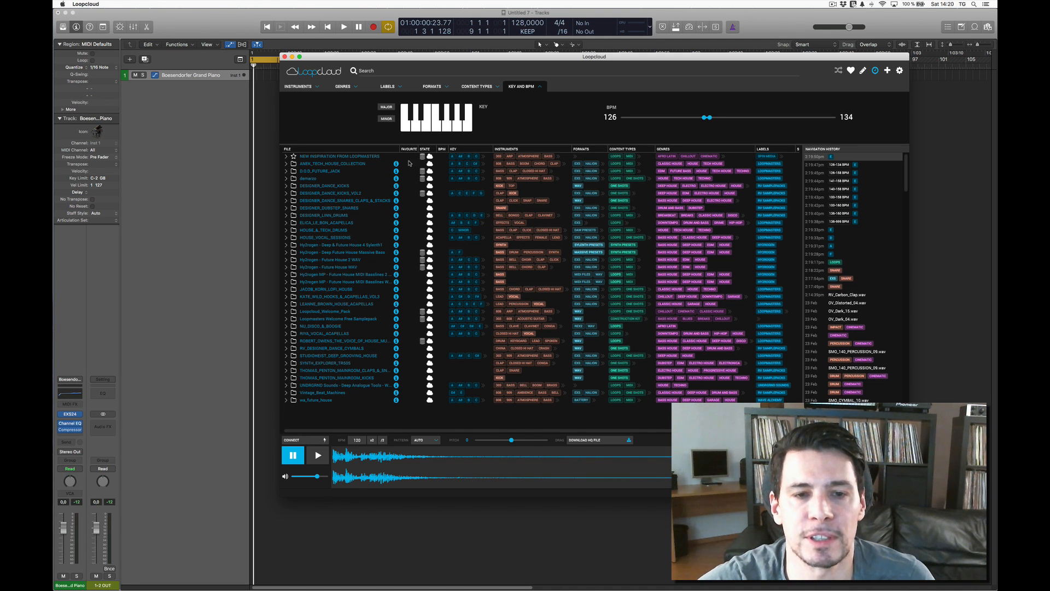
Select DDK_ANALOG_KICK_01.wav in the analogue kicks of DESIGNER_DANCE_KICKS, mark it as a favourite and collapse the pack.
click(285, 186)
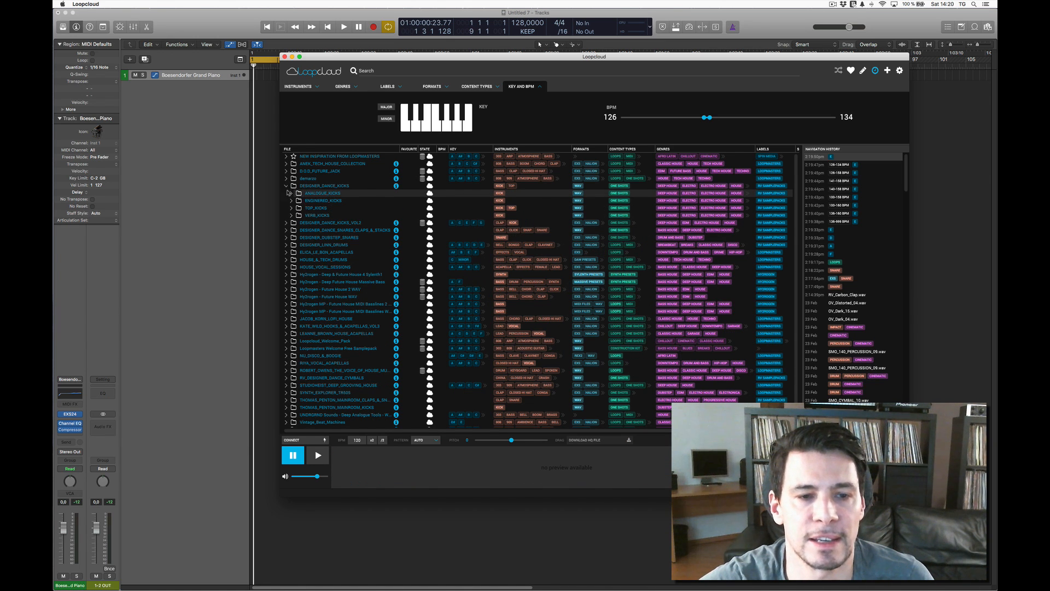
click(290, 194)
click(349, 202)
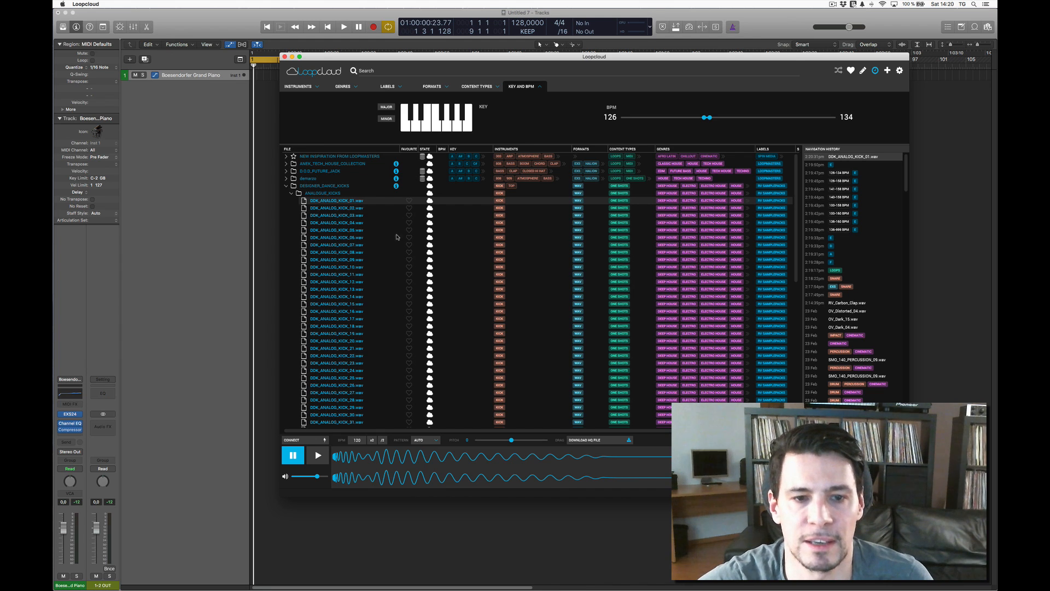
click(409, 201)
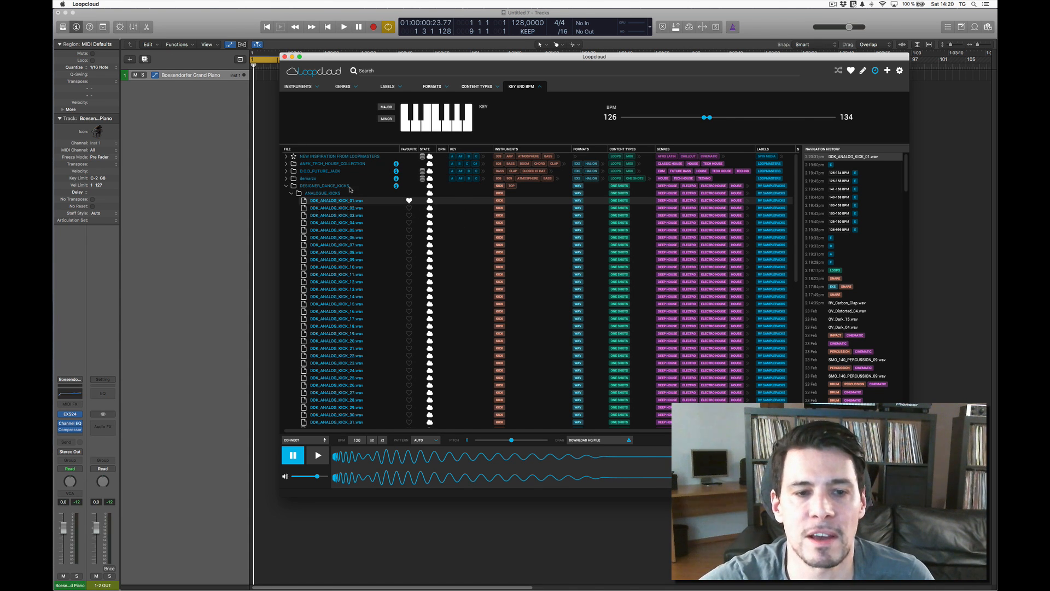
click(291, 193)
click(286, 186)
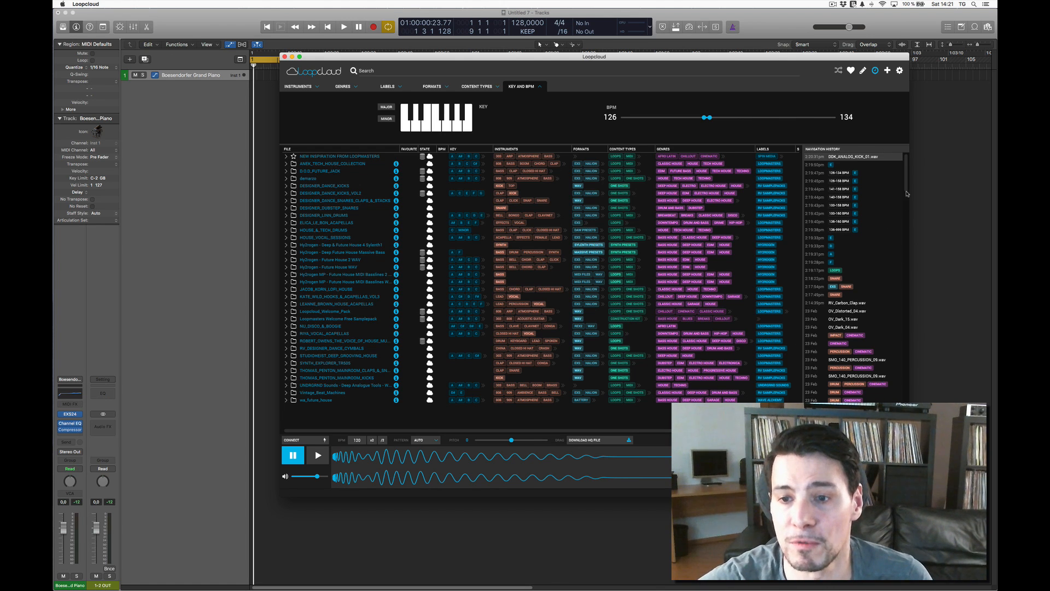
Look through the older entries of the navigation history and return to the newest ones.
drag(907, 188, 908, 440)
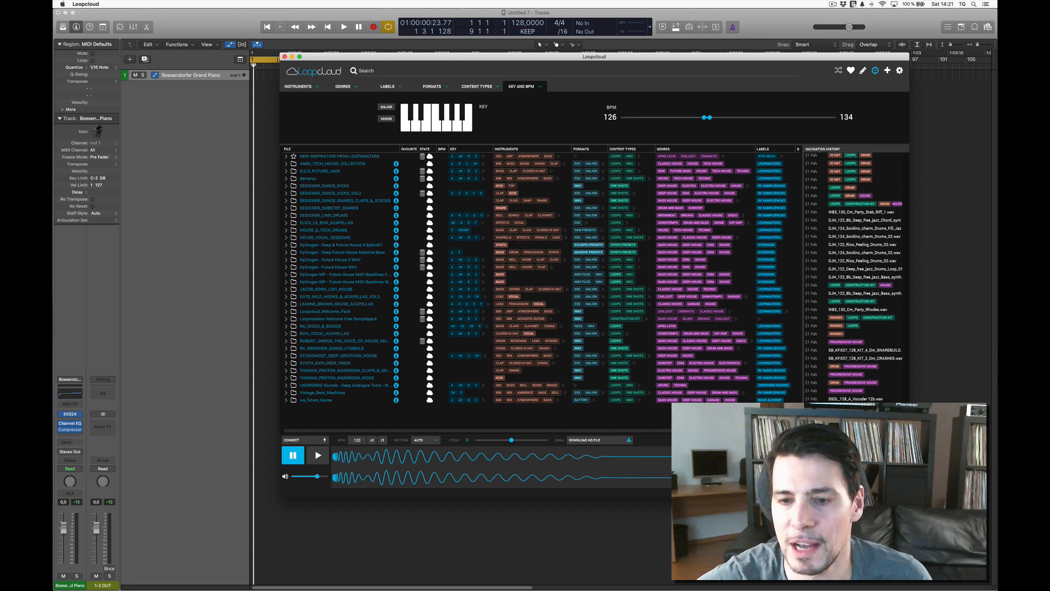
scroll(853, 274, up, 15)
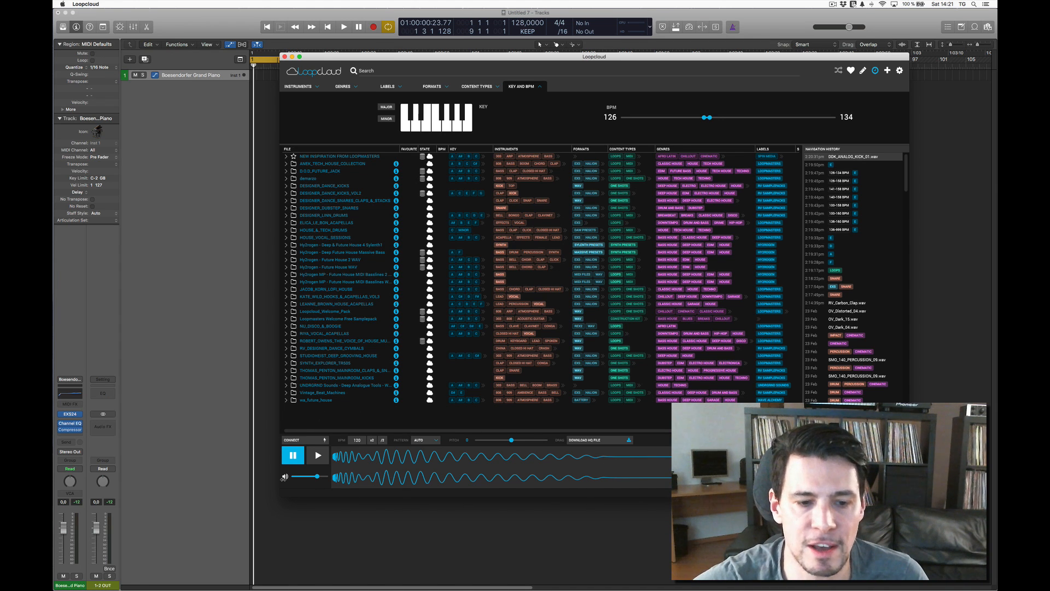
Start the kick sample's preview playback and examine the tempo multiplier and pattern options.
click(316, 456)
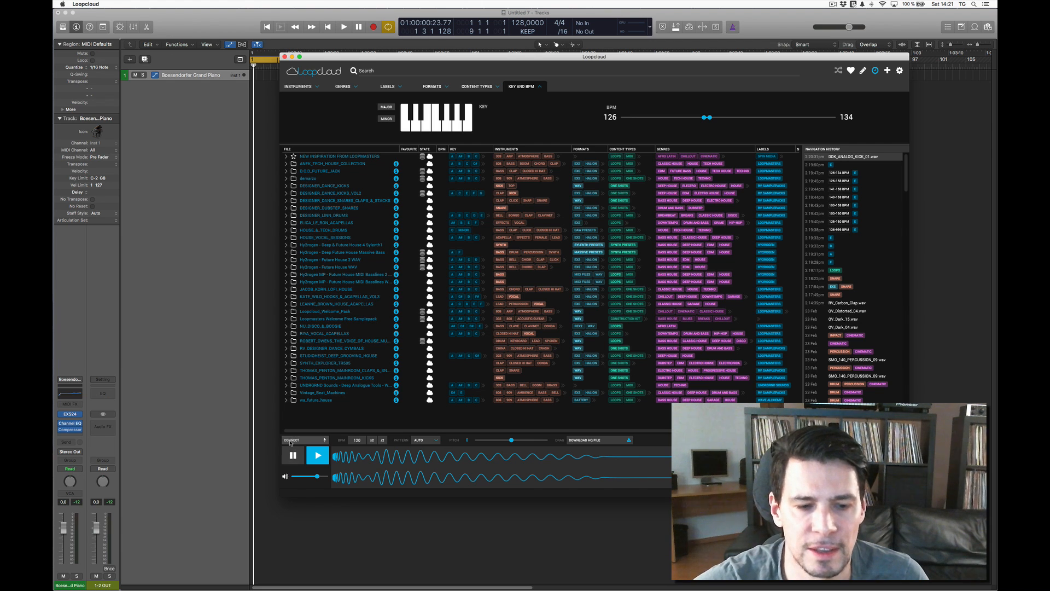
click(373, 442)
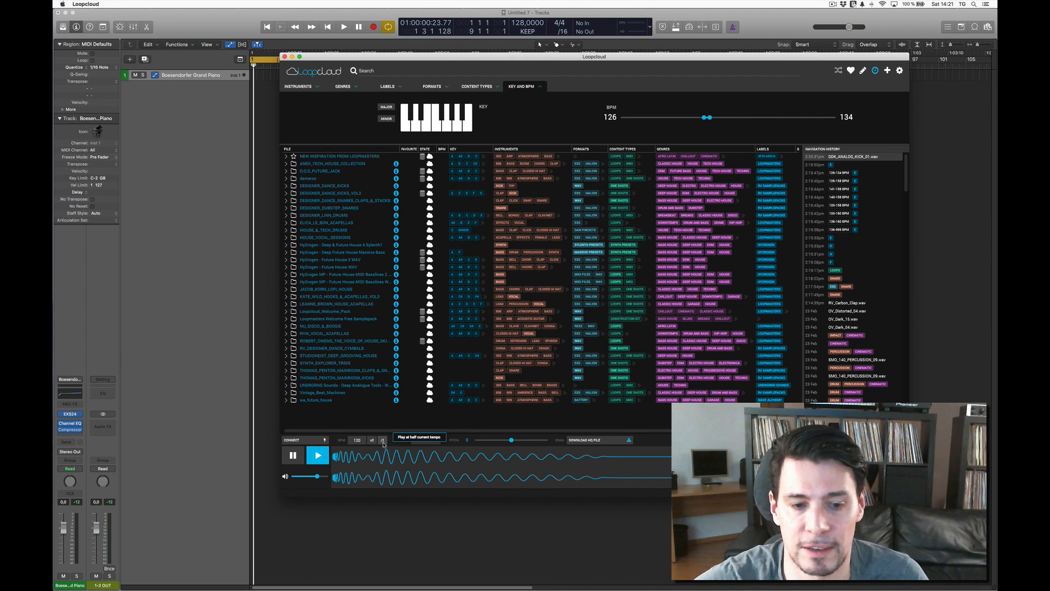
click(425, 440)
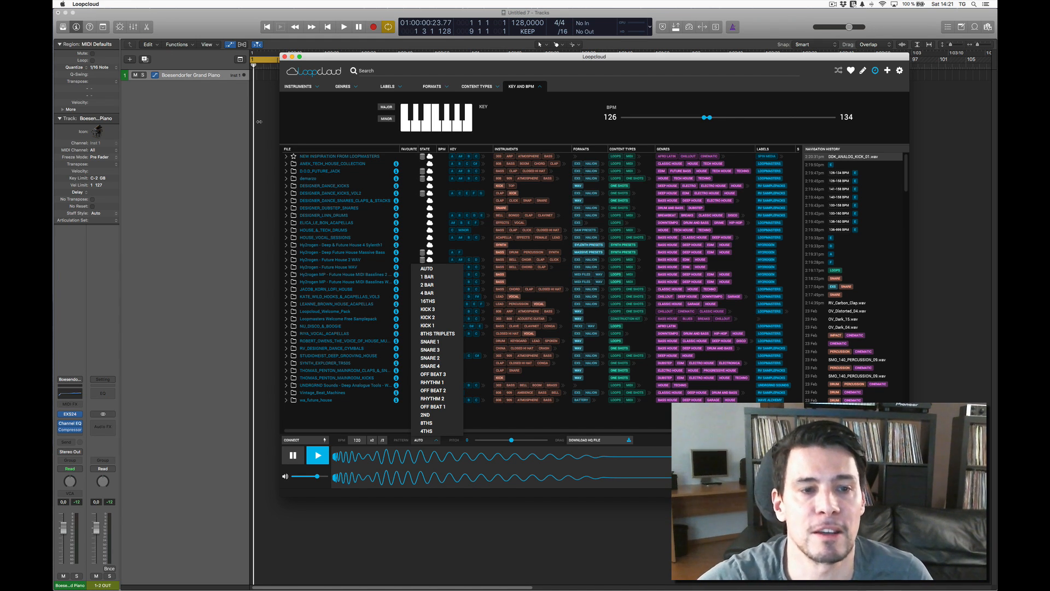
click(520, 444)
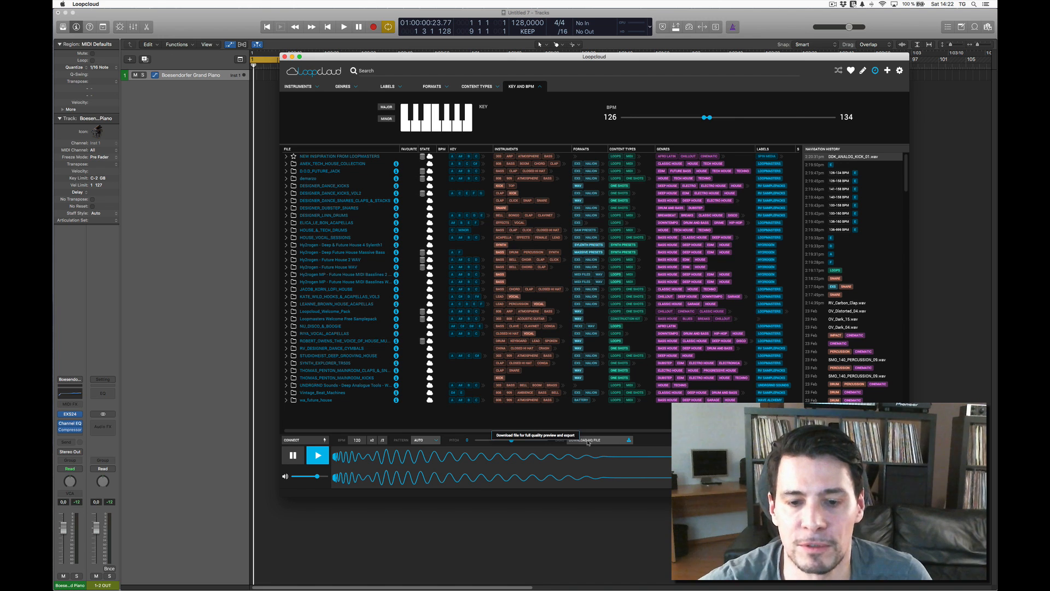
drag(336, 57, 437, 89)
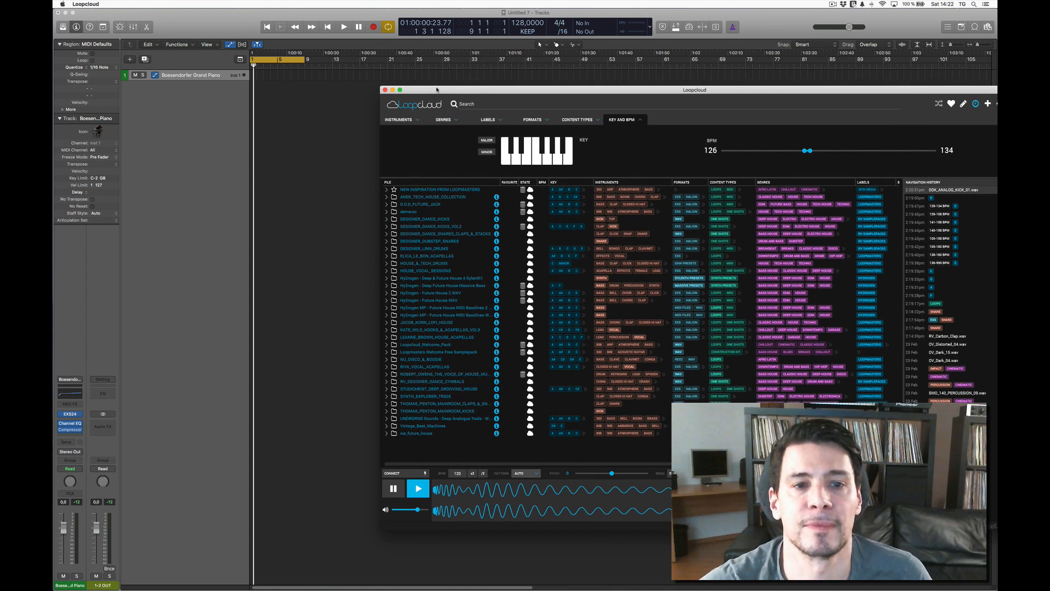
drag(437, 89, 329, 73)
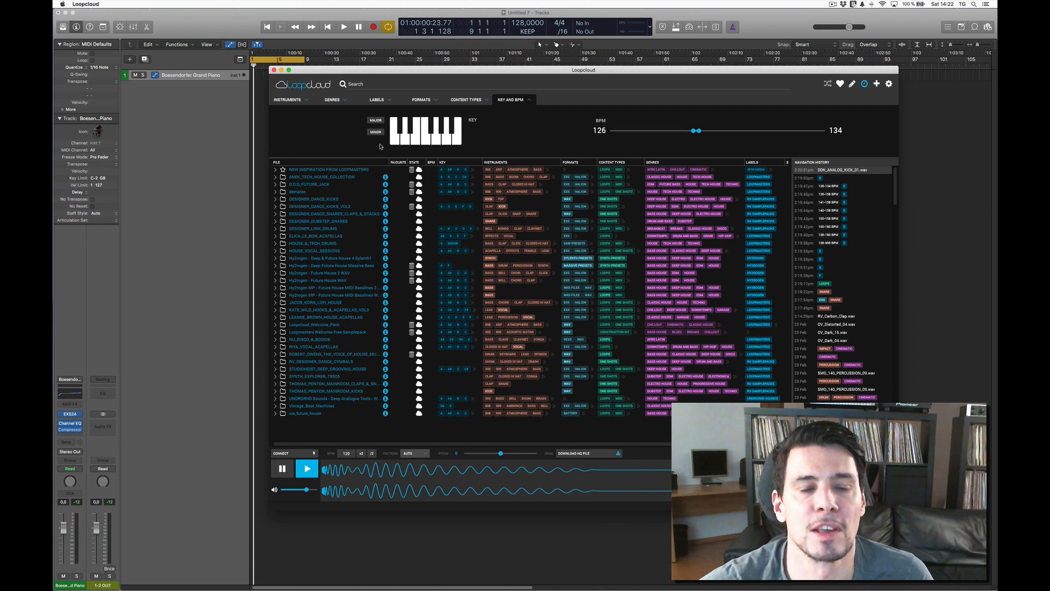
drag(336, 69, 363, 73)
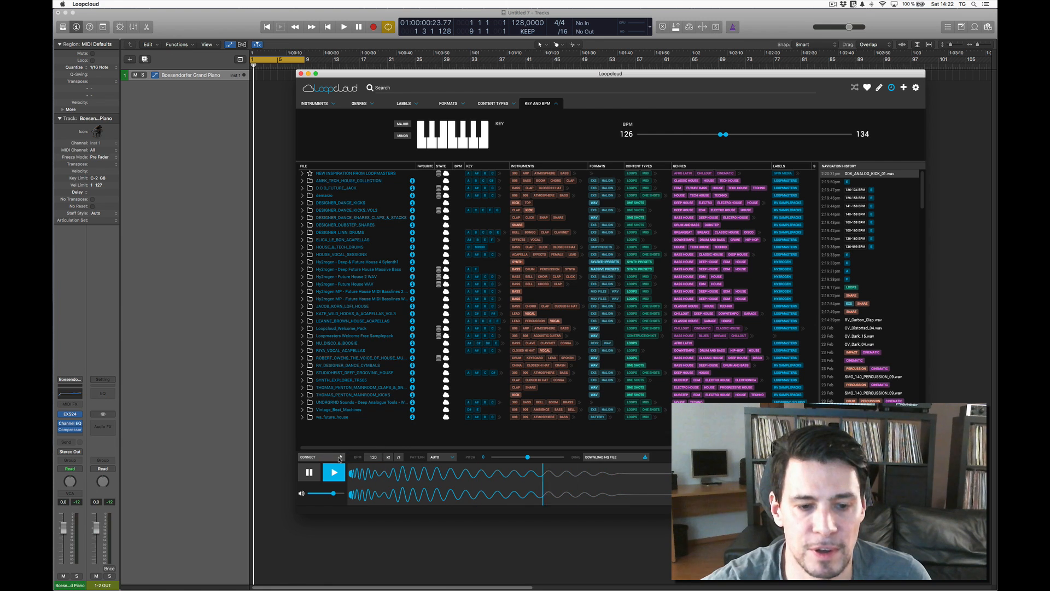
Pause the sample preview and, back in Logic Pro X, create one software instrument track with an empty channel strip.
click(311, 472)
click(181, 265)
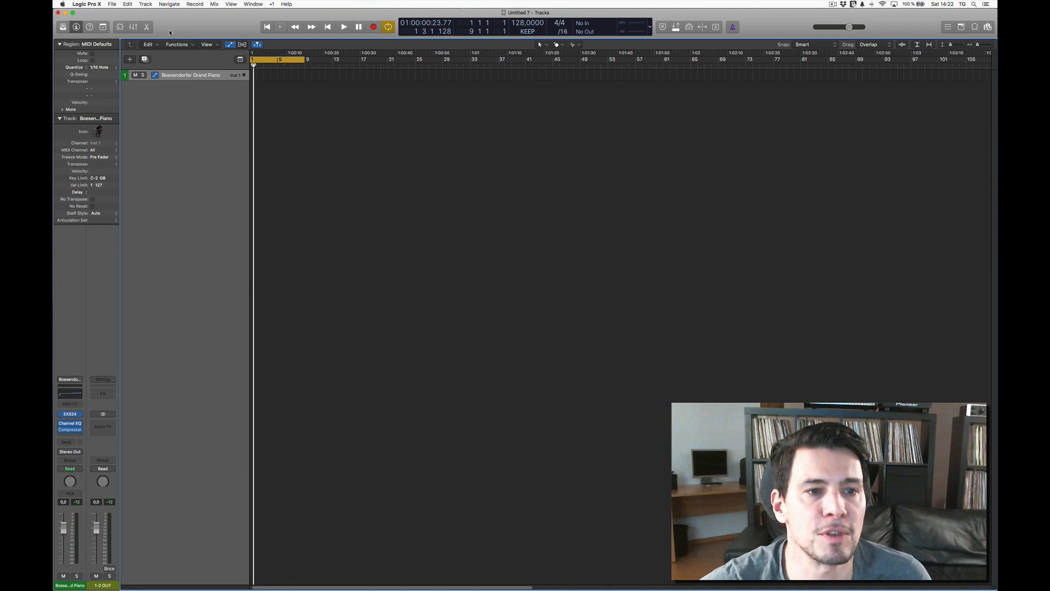
click(129, 61)
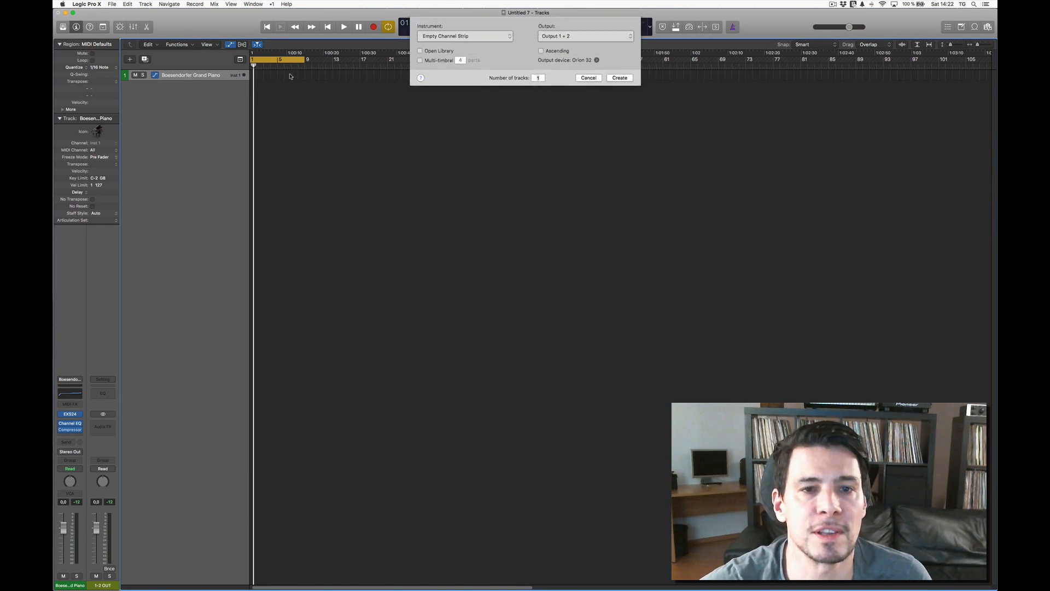
click(455, 35)
key(Return)
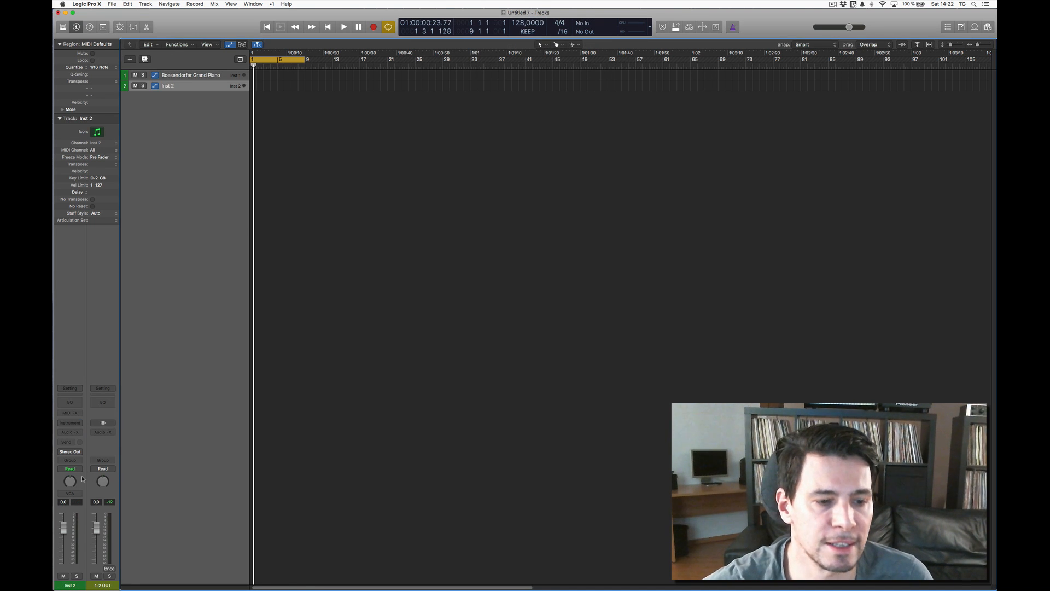
Load the Loopmasters Loopcloud AU instrument on the new instrument track.
click(70, 423)
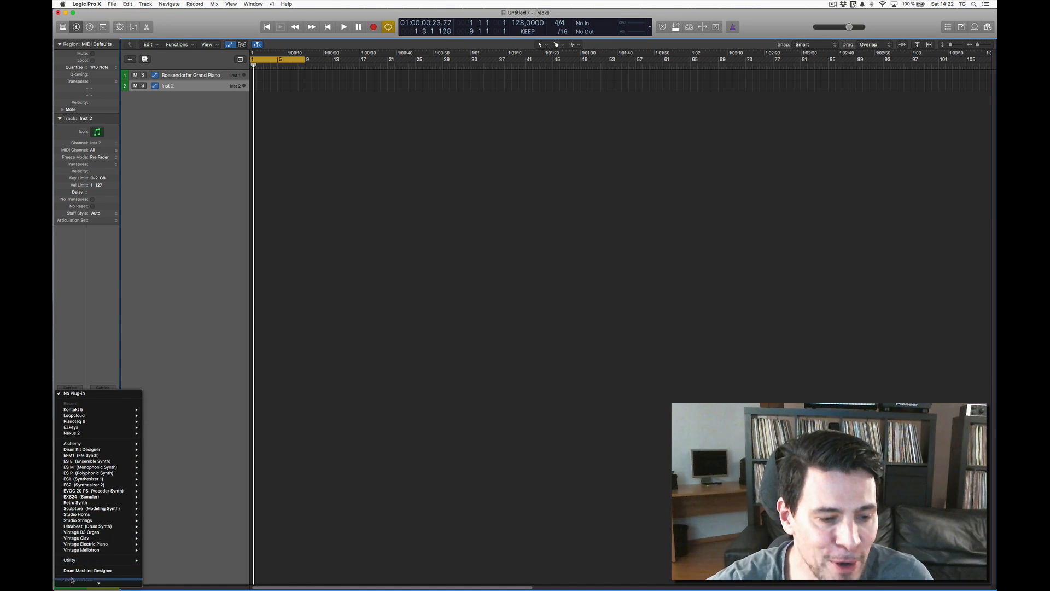
mouse_move(85, 577)
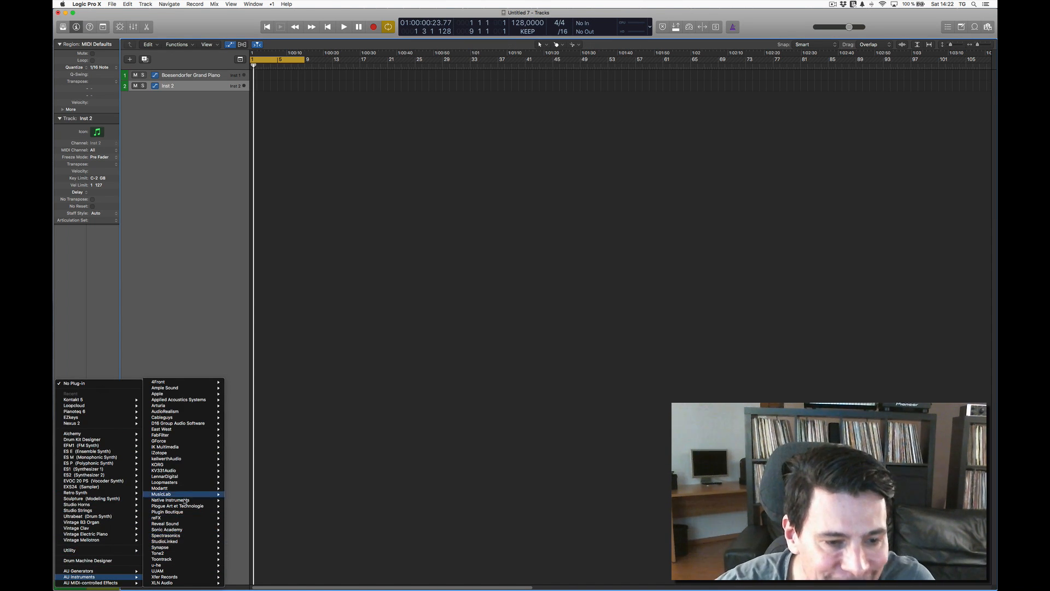
mouse_move(181, 482)
mouse_move(235, 483)
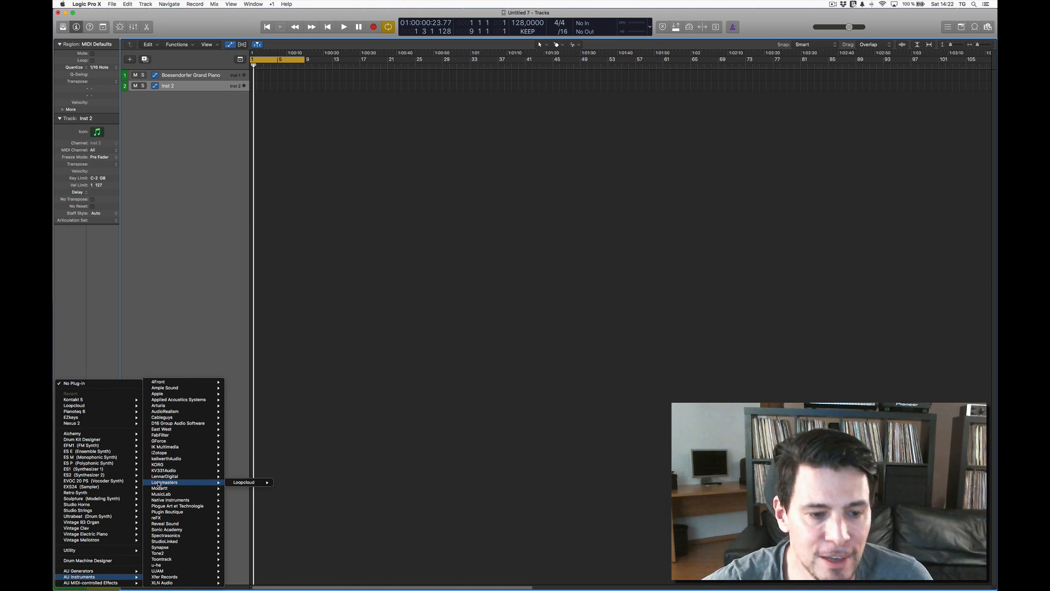
click(290, 483)
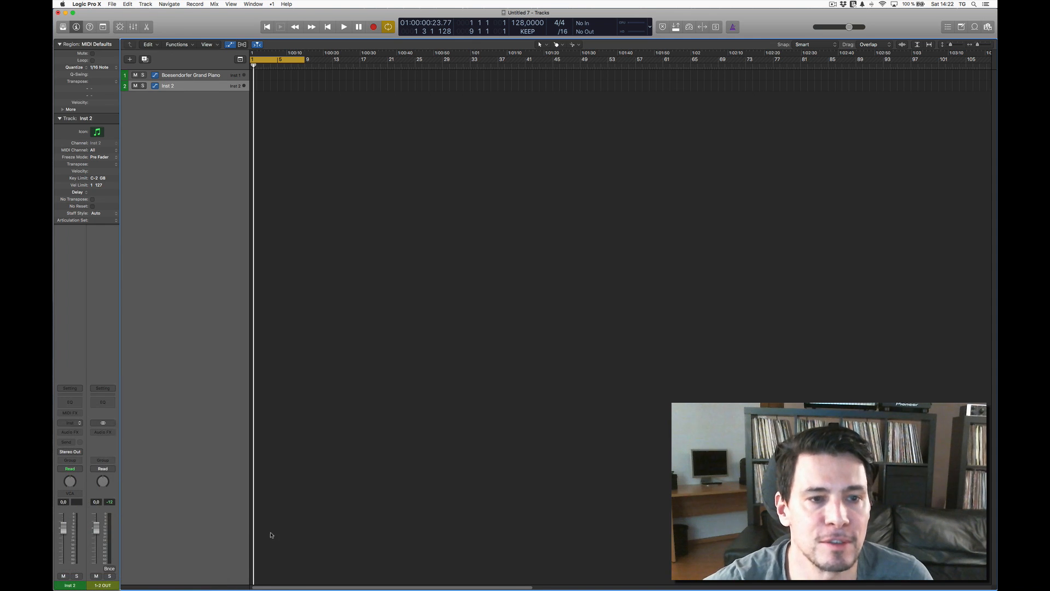
Switch to the Loopcloud app and connect it to the Loopcloud plug-in on the DAW's instrument track.
drag(147, 20, 194, 140)
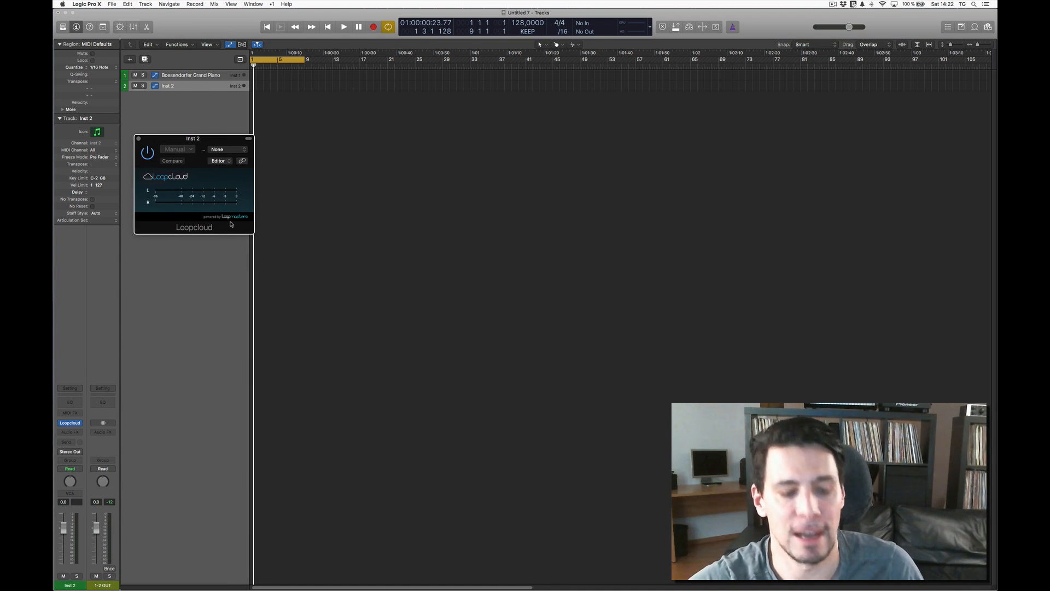
click(231, 224)
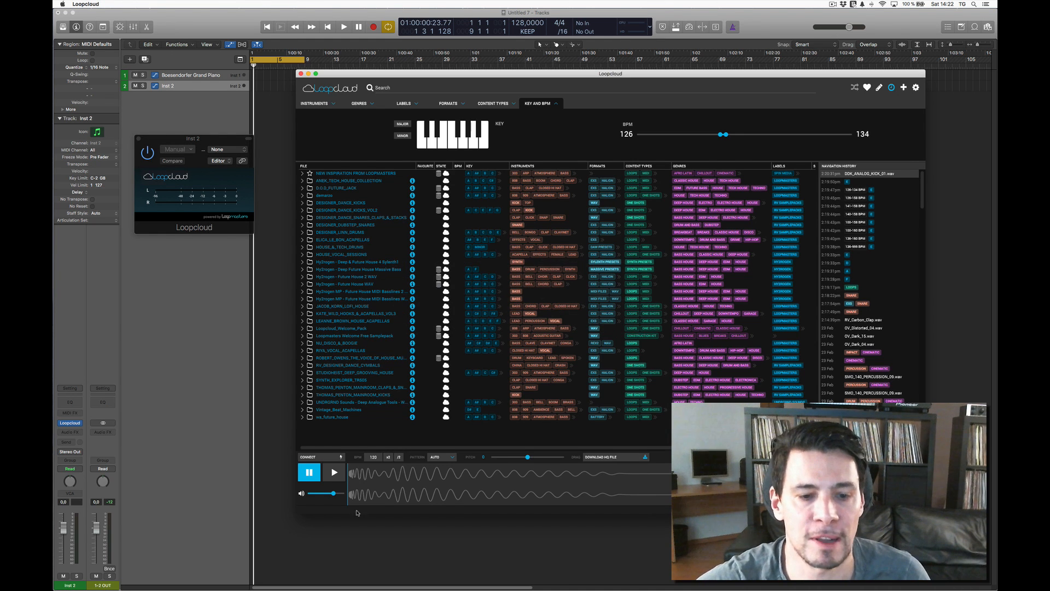
click(340, 456)
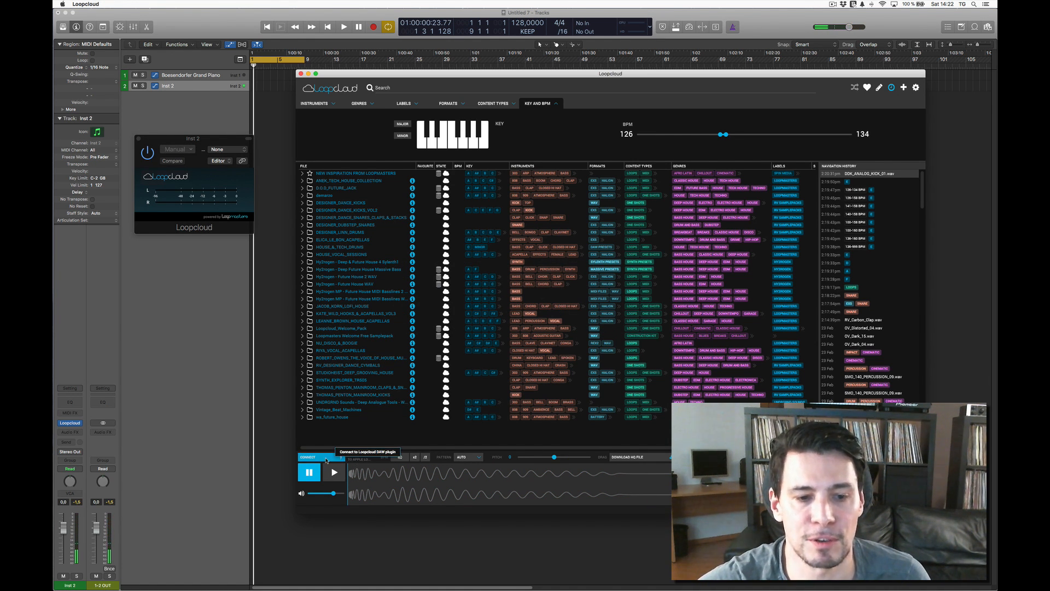
drag(341, 73, 334, 71)
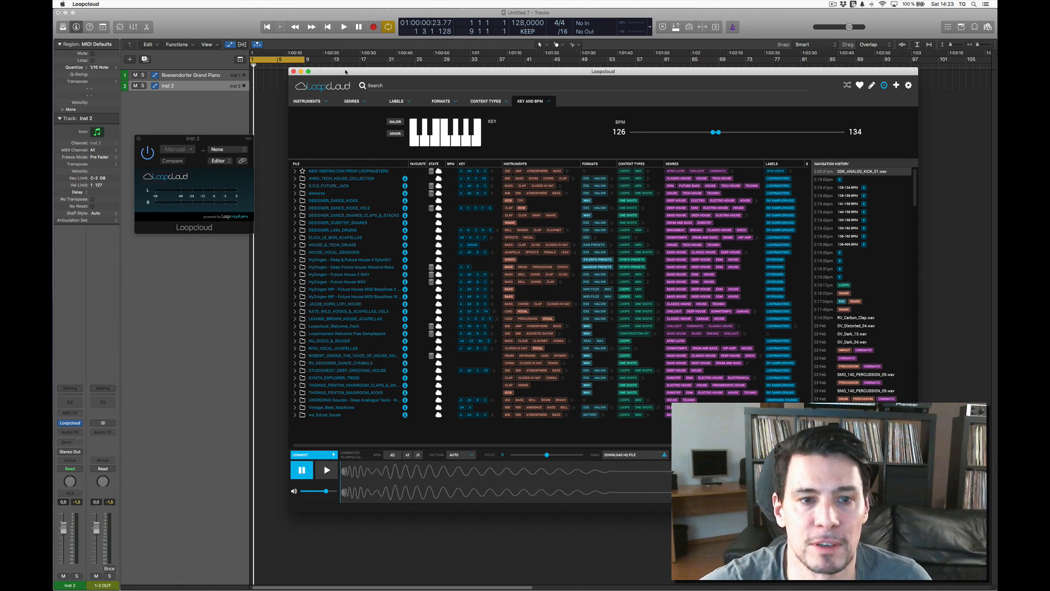
drag(345, 72, 415, 90)
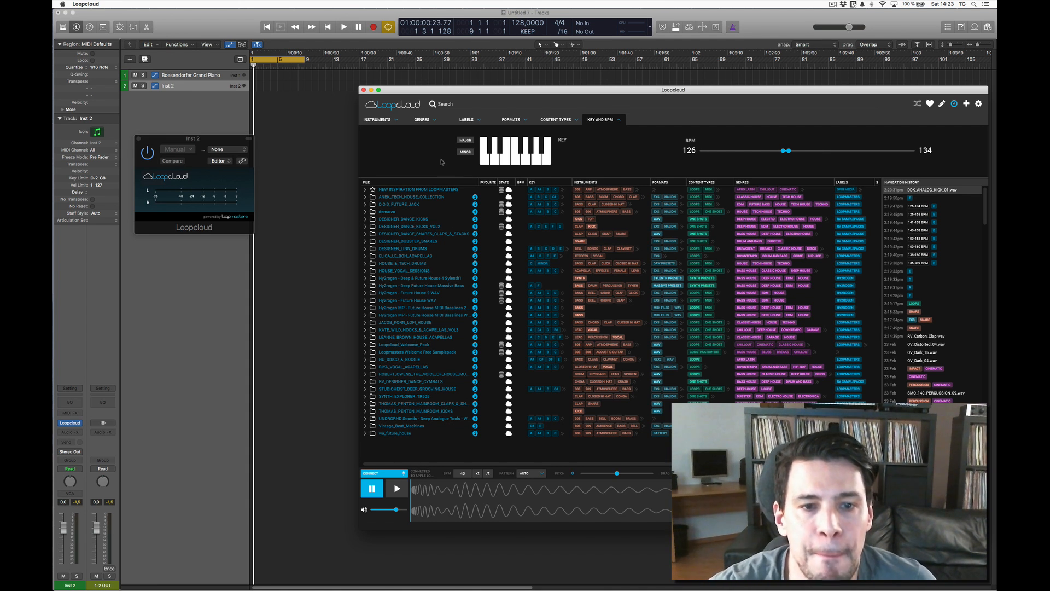
Filter the sample library by the Drum instrument, the House genre and the Loops content type.
click(377, 119)
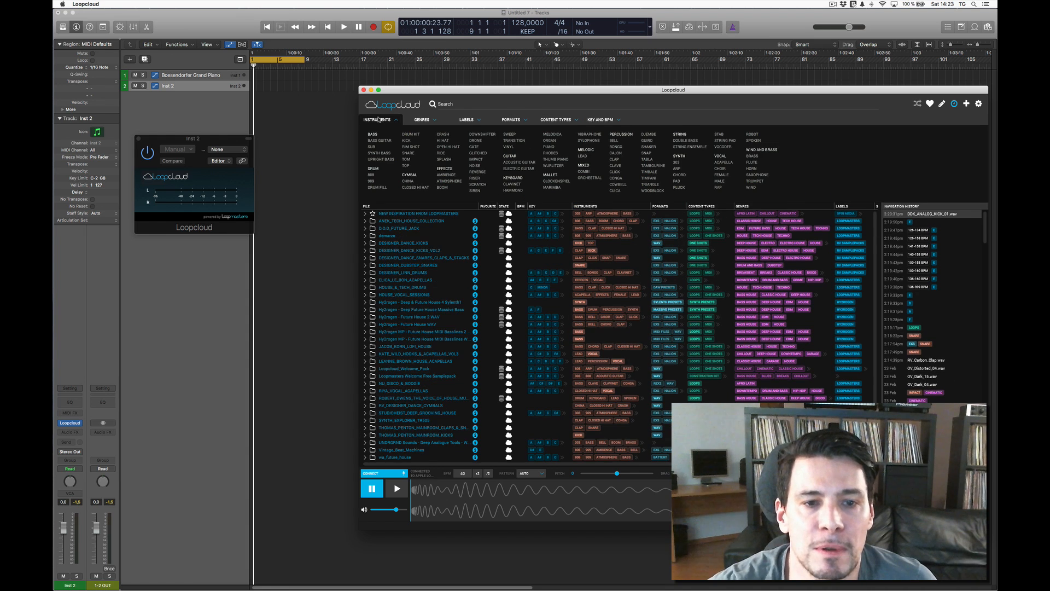
click(373, 169)
click(428, 132)
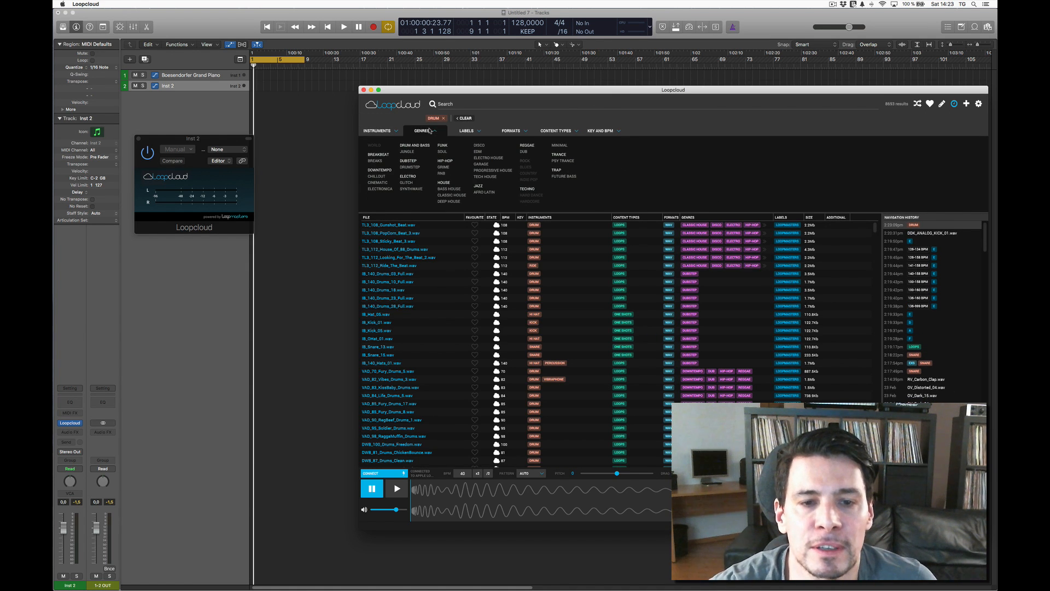
click(444, 182)
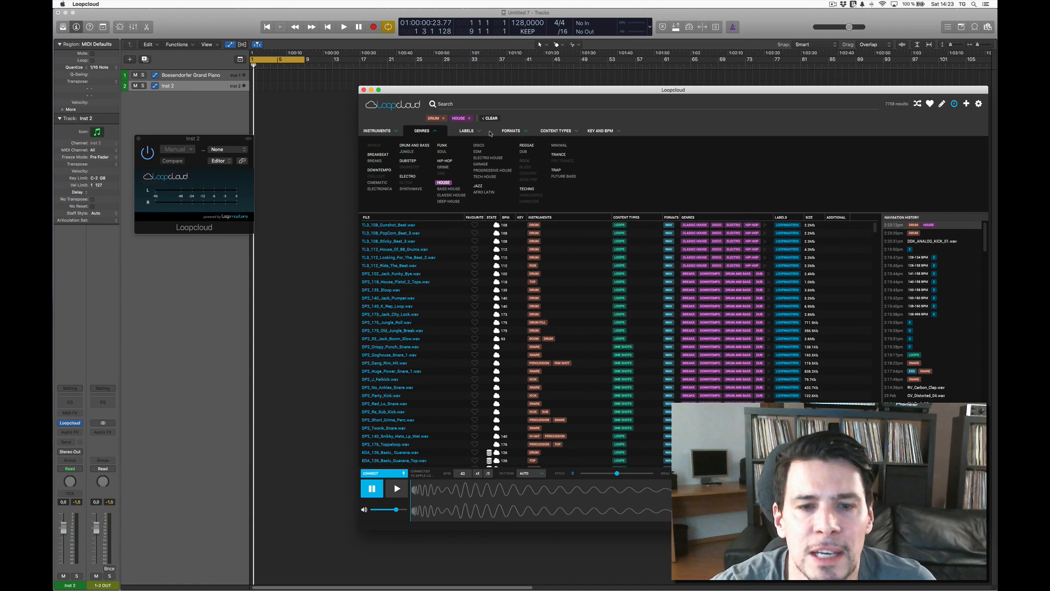
click(520, 132)
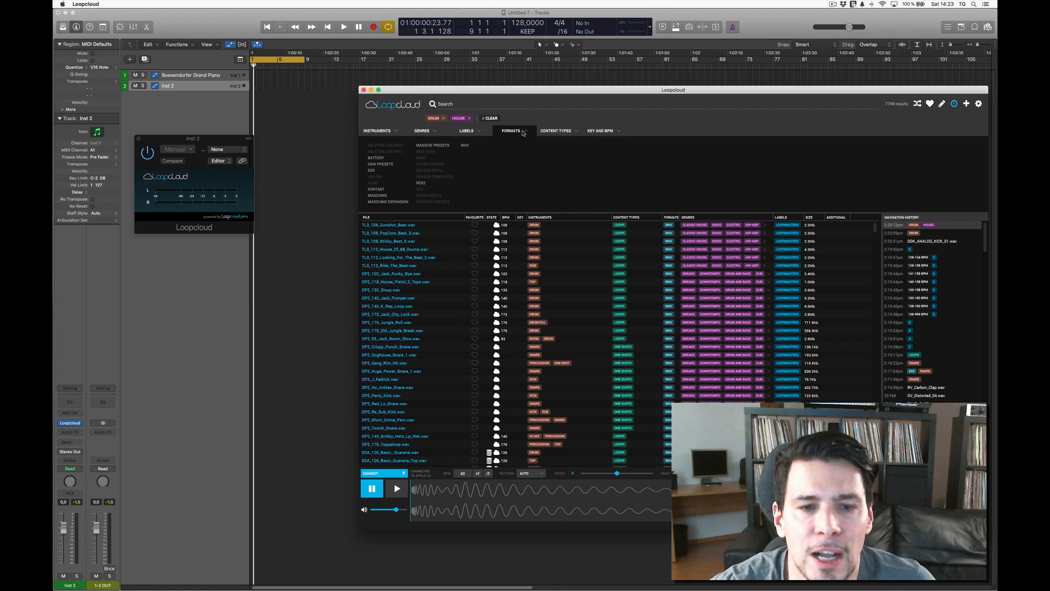
click(562, 133)
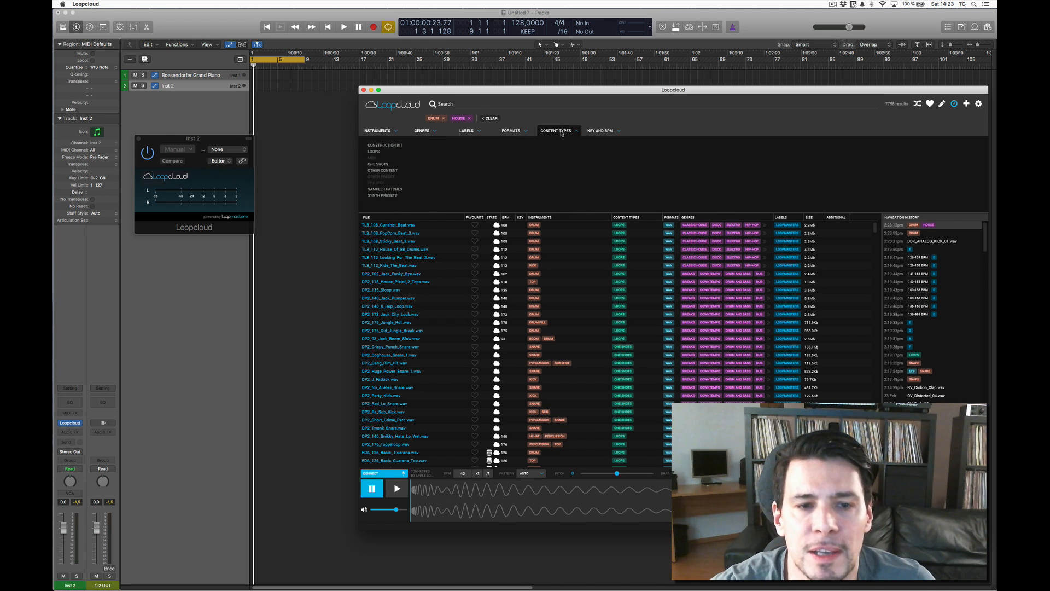
click(374, 152)
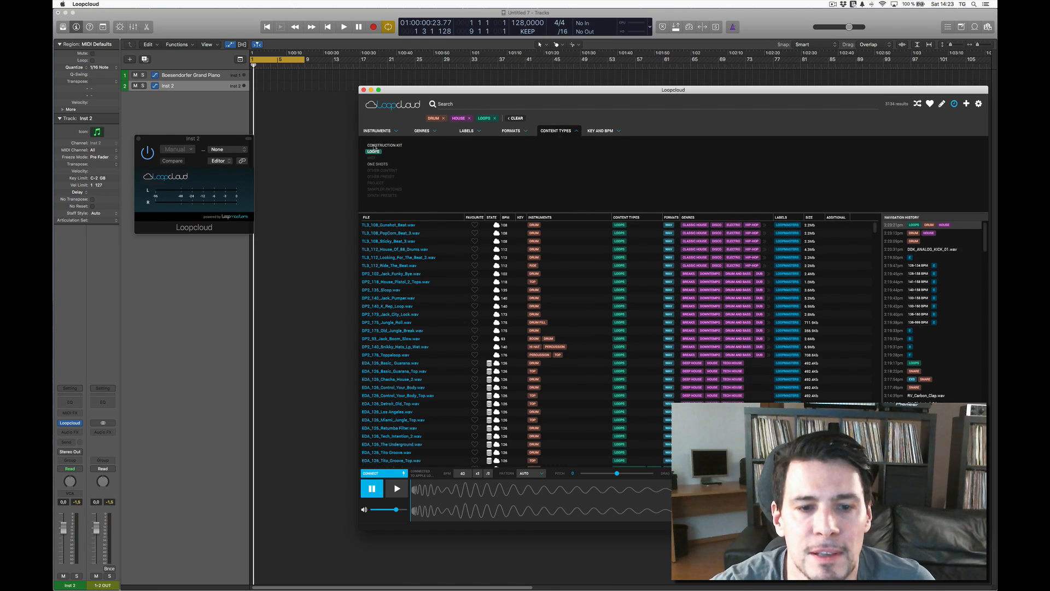
Preview the loops TL3_108_Gunshot_Beat.wav, DP2_175_Jungle_Roll.wav and EDA_126_Chacha_House_2.wav through the connected plug-in, and pause playback.
click(384, 225)
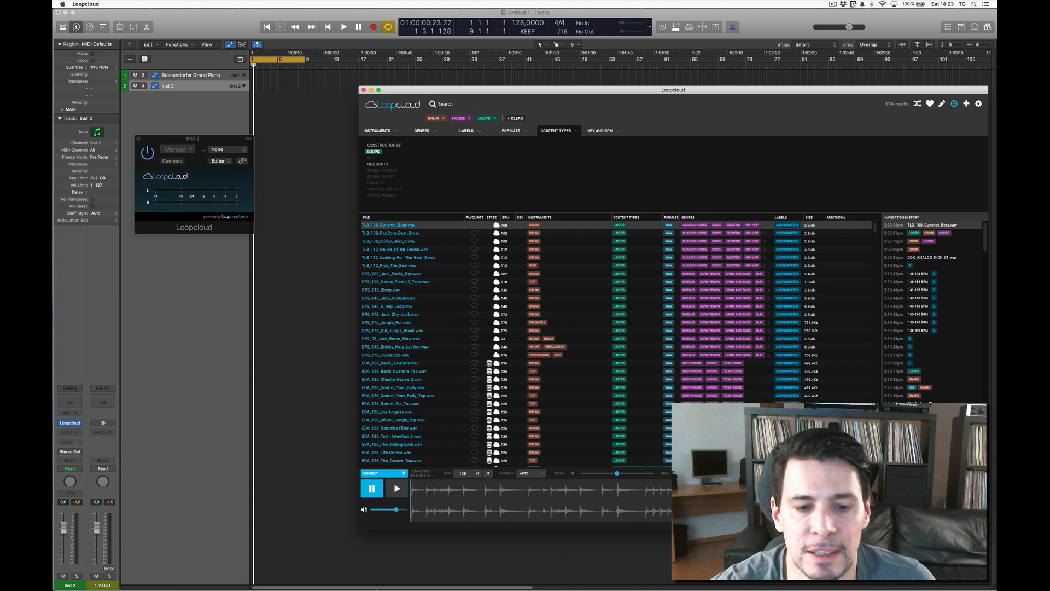
click(397, 488)
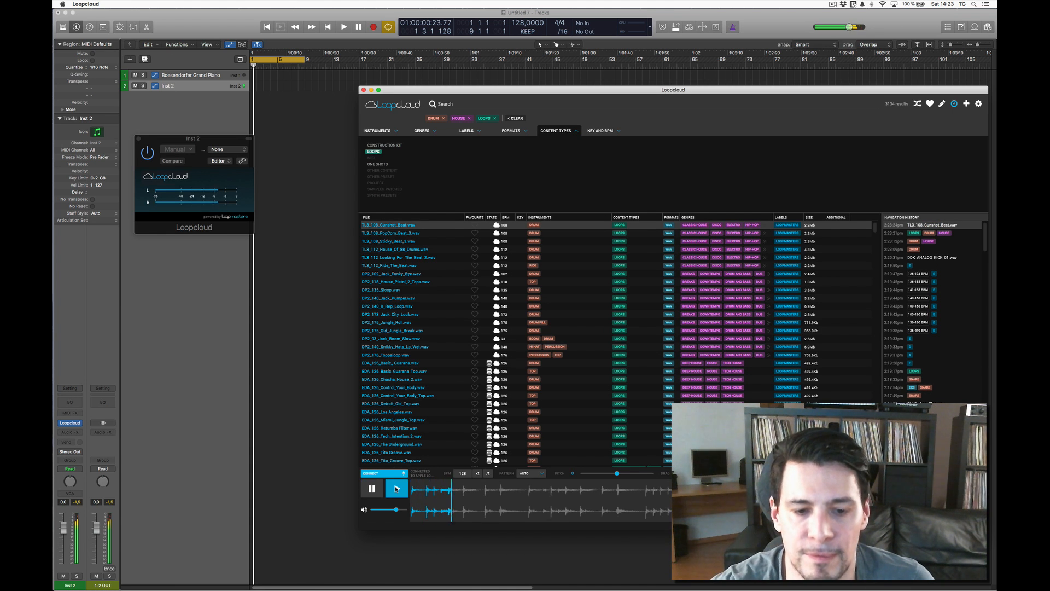
click(398, 322)
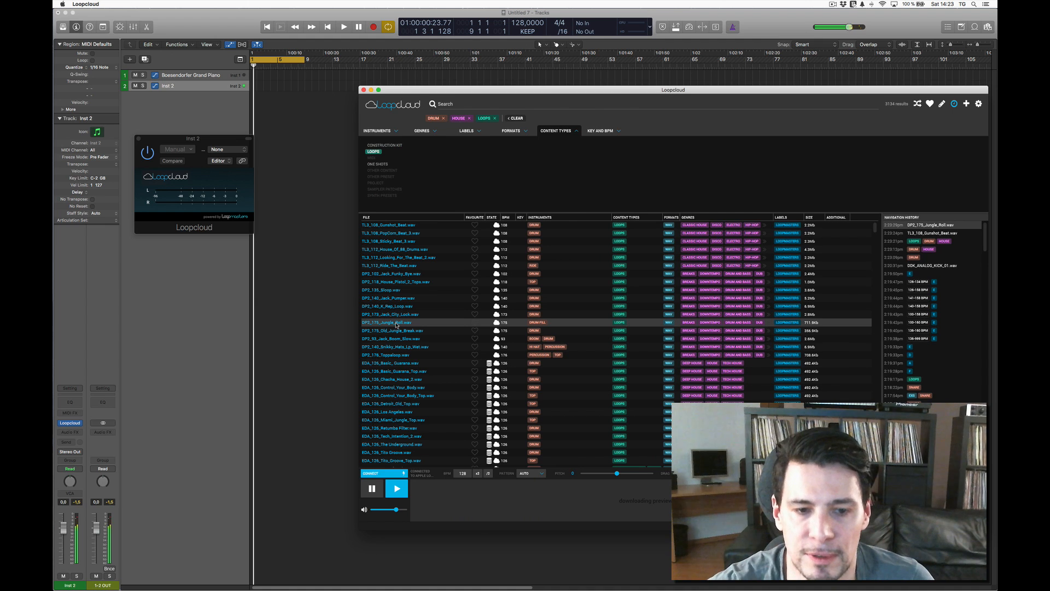
click(402, 380)
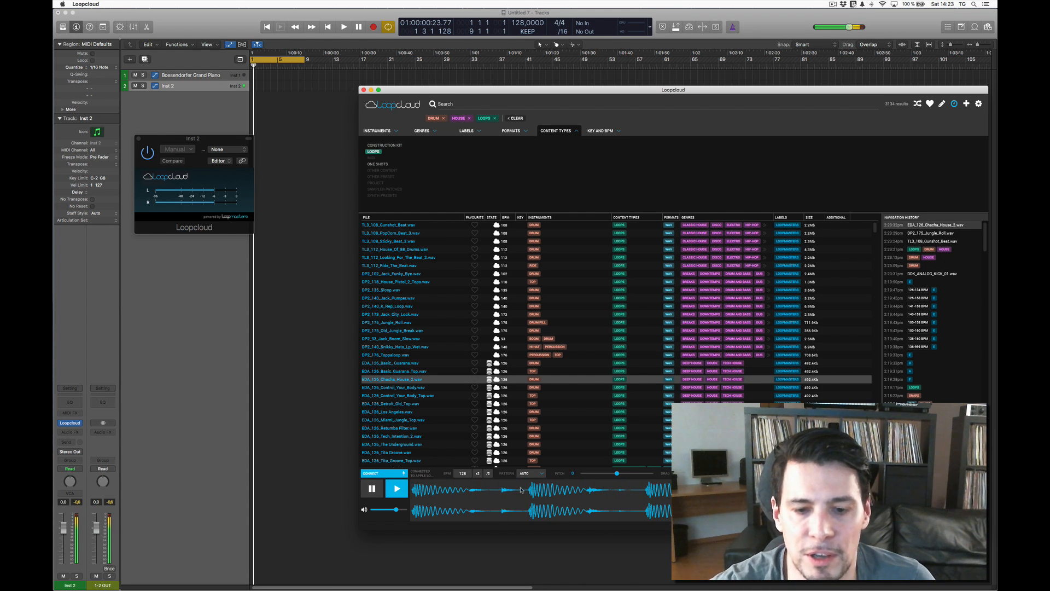
mouse_move(617, 474)
mouse_down()
mouse_move(652, 475)
mouse_move(583, 474)
mouse_move(617, 475)
mouse_up()
click(377, 489)
Place the EDA_126_Chacha_House_2 loop at bar 1 on a new audio track in Logic Pro X.
drag(466, 86, 444, 83)
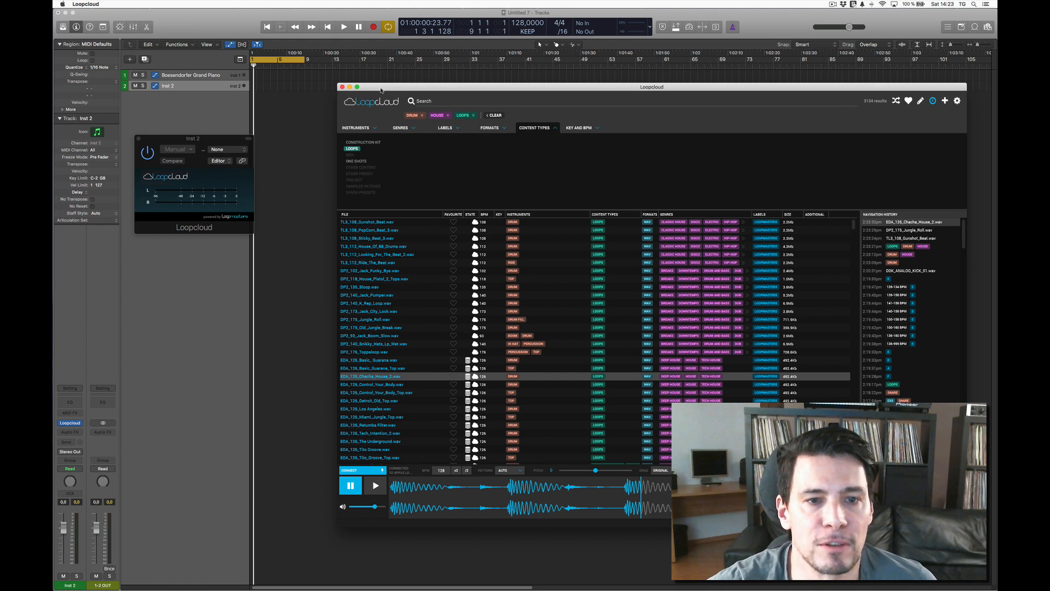
drag(381, 91, 587, 90)
drag(569, 376, 255, 98)
Set the cycle range from the Chacha House region so it spans bars 1 to 3, and play it back.
key(super+Right)
key(super+Right)
key(super+Right)
key(super+Right)
key(super+Right)
key(super+Right)
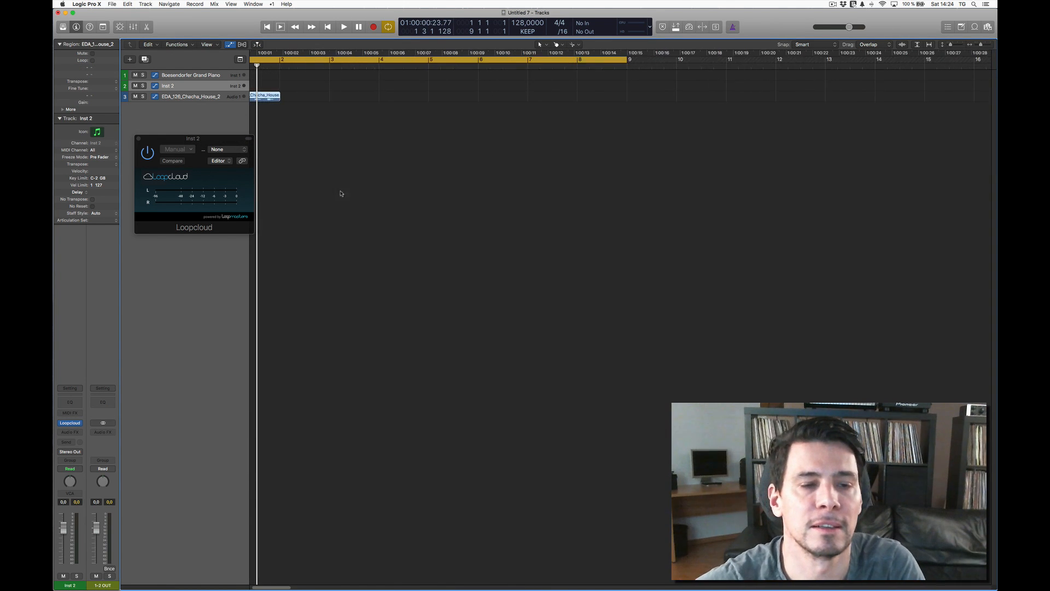
key(super+Down)
key(super+Down)
key(super+Down)
key(super+Down)
key(super+Down)
key(super+Right)
key(super+Right)
key(super+Right)
mouse_move(285, 140)
mouse_down()
mouse_move(391, 141)
mouse_move(286, 141)
mouse_up()
key(u)
key(space)
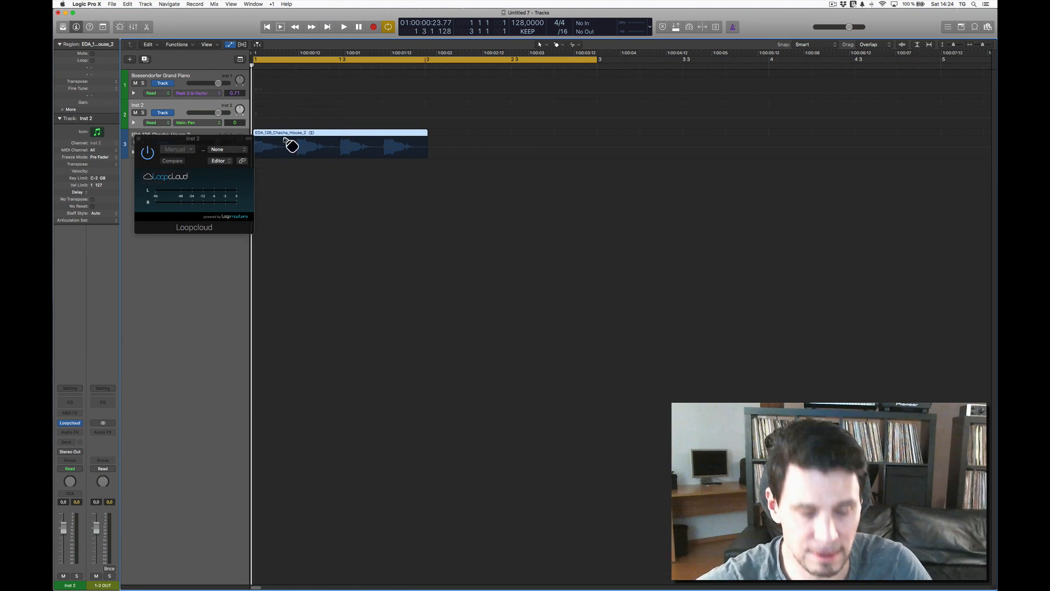
drag(205, 139, 179, 267)
key(space)
Copy the Chacha House region directly behind the original and play both regions.
drag(302, 136, 475, 138)
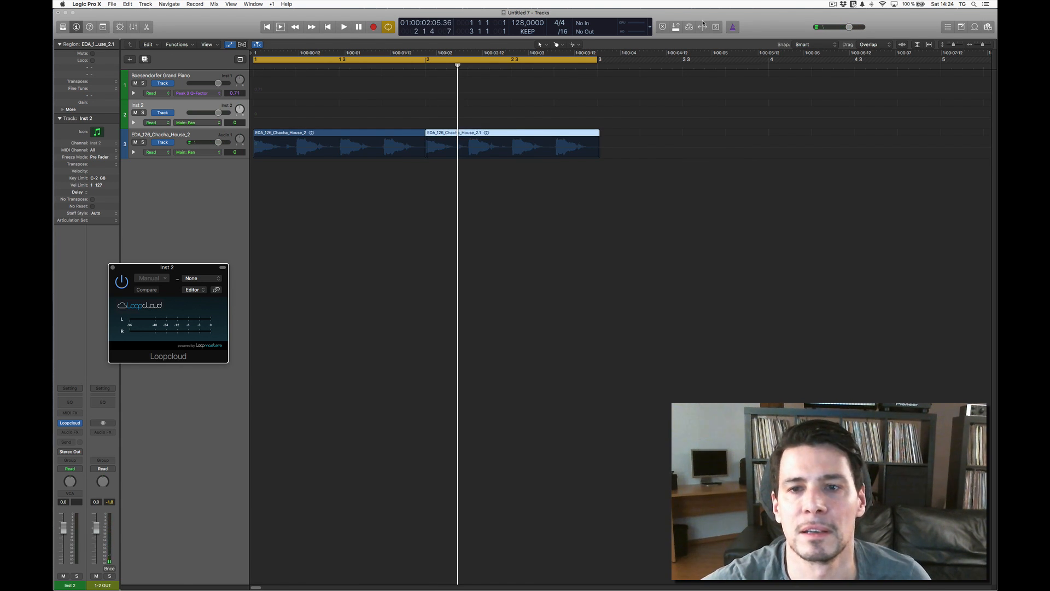
key(space)
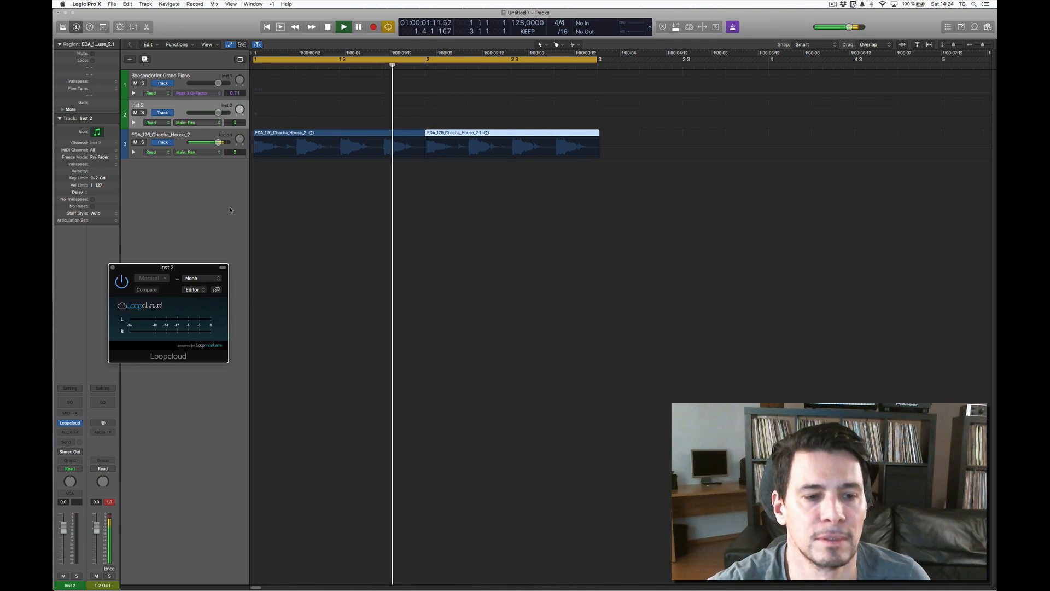
key(space)
Select both Chacha House regions and turn on Flex in Polyphonic mode for their track.
click(346, 182)
key(super+a)
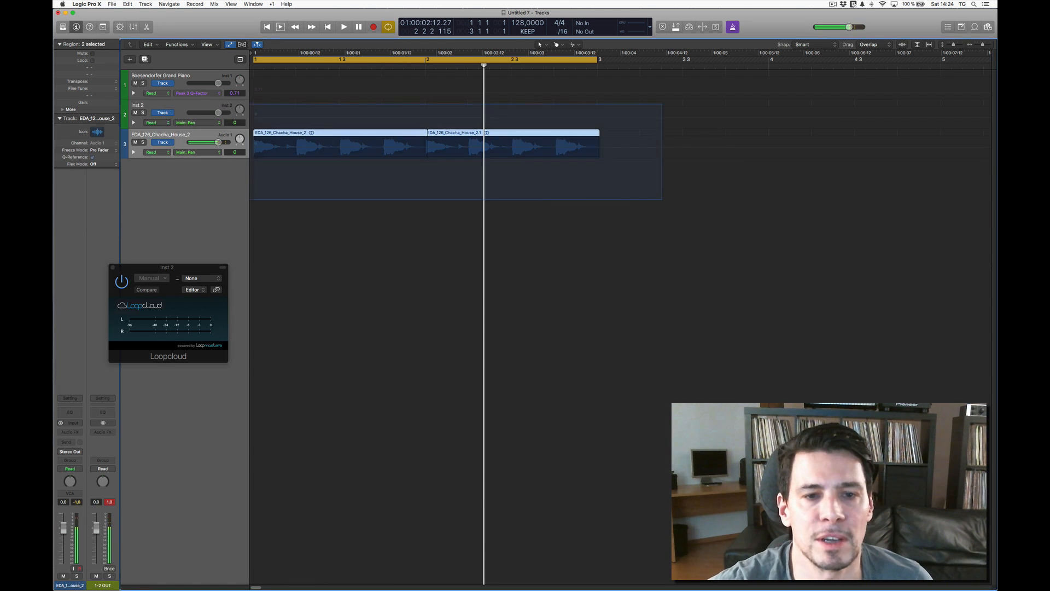
key(z)
click(242, 44)
drag(167, 267, 254, 157)
click(164, 389)
click(164, 407)
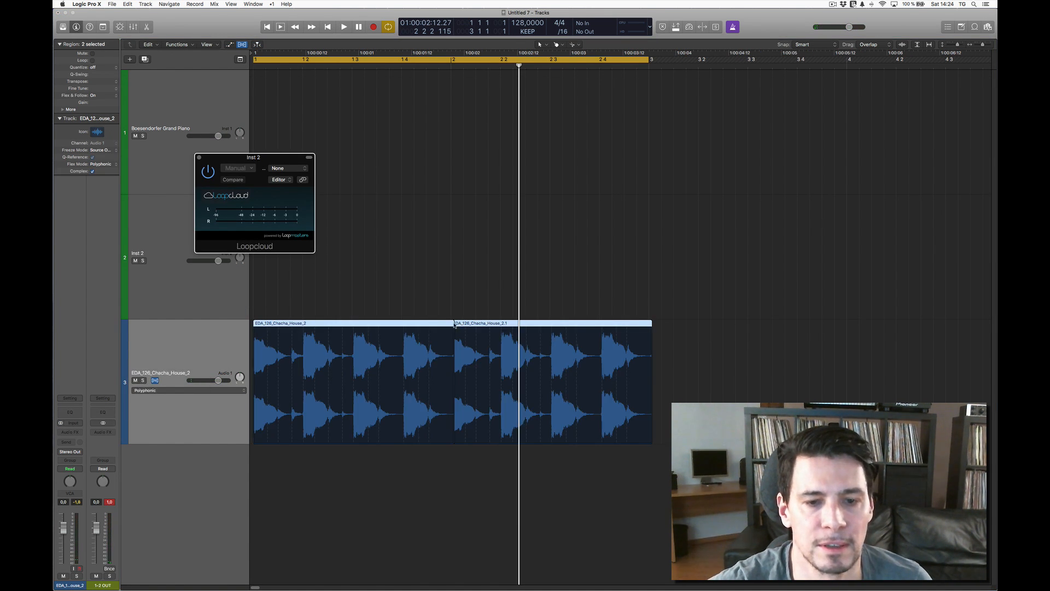
Time-stretch the first Chacha House region to end exactly at bar 2 and delete the copied region behind it.
click(452, 322)
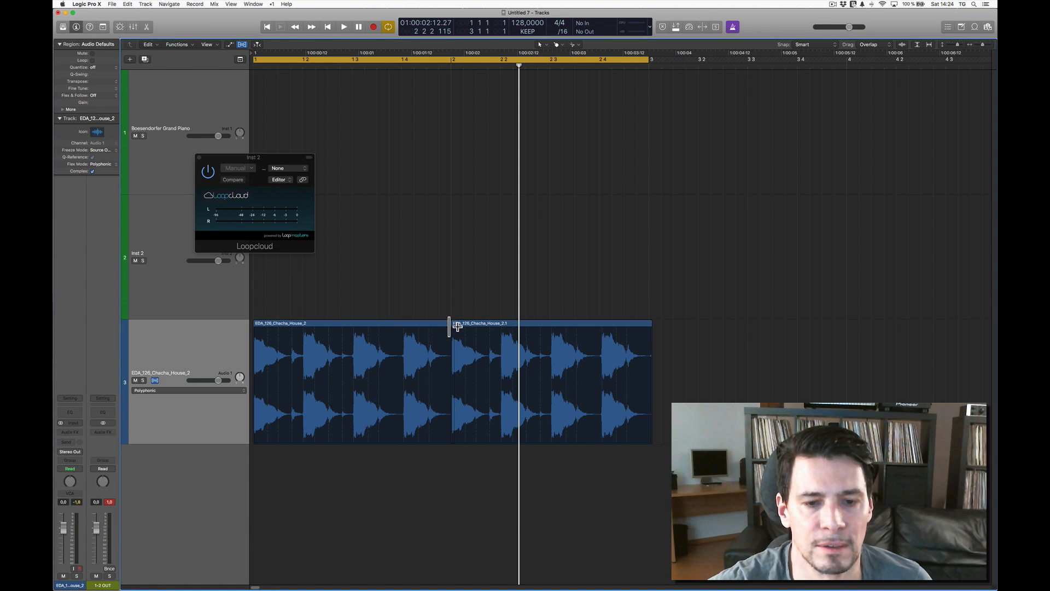
click(644, 320)
drag(650, 323, 648, 324)
click(439, 325)
drag(454, 321, 449, 327)
key(super+z)
click(511, 324)
key(Delete)
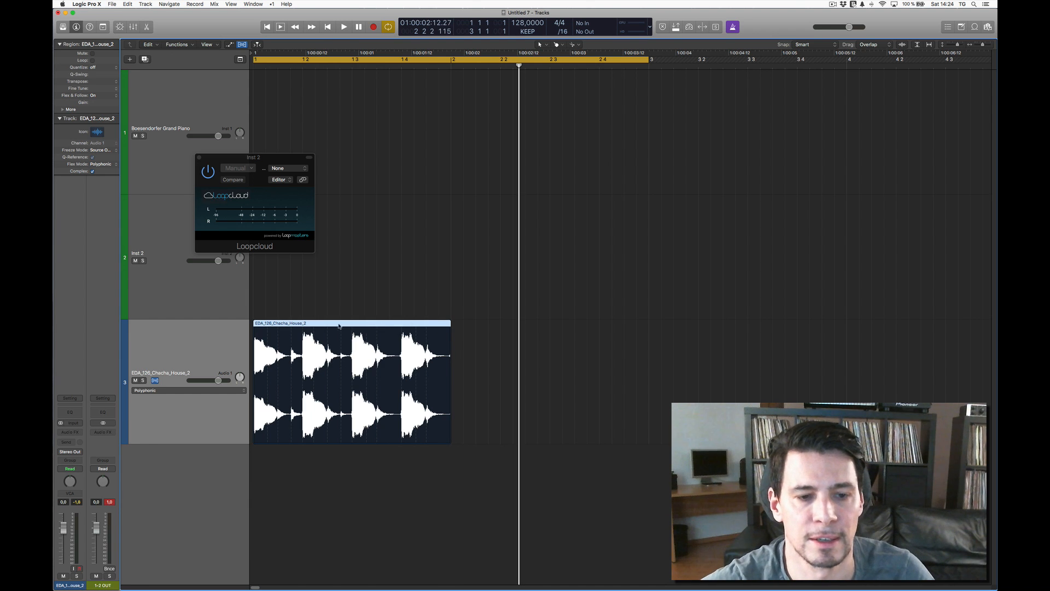
Copy the stretched Chacha House region to bar 2 and play the two-bar loop with the plug-in window closed.
drag(292, 323, 490, 324)
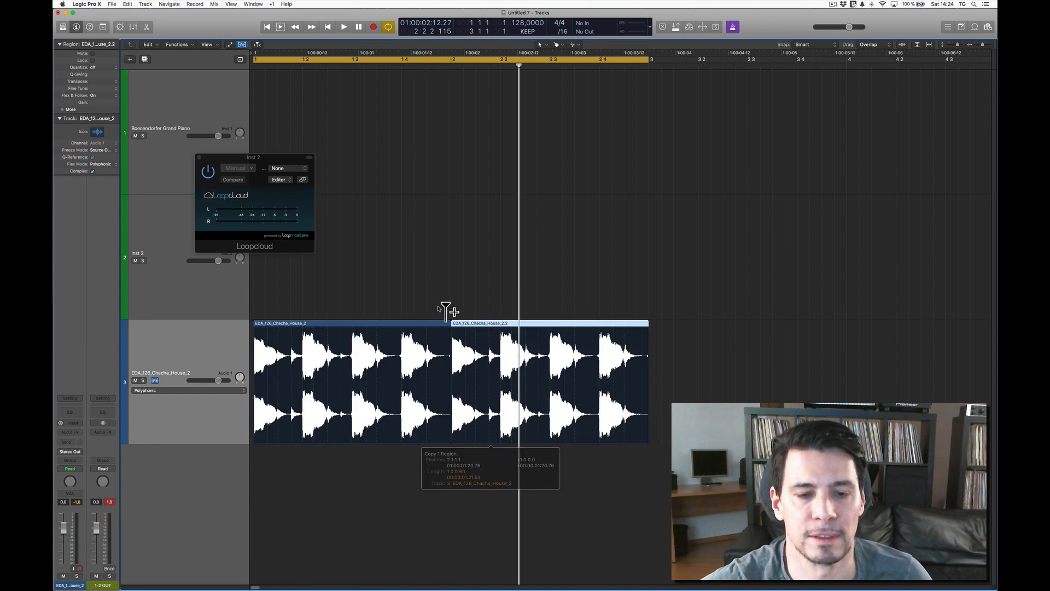
ctrl+alt+click(416, 283)
key(space)
click(199, 157)
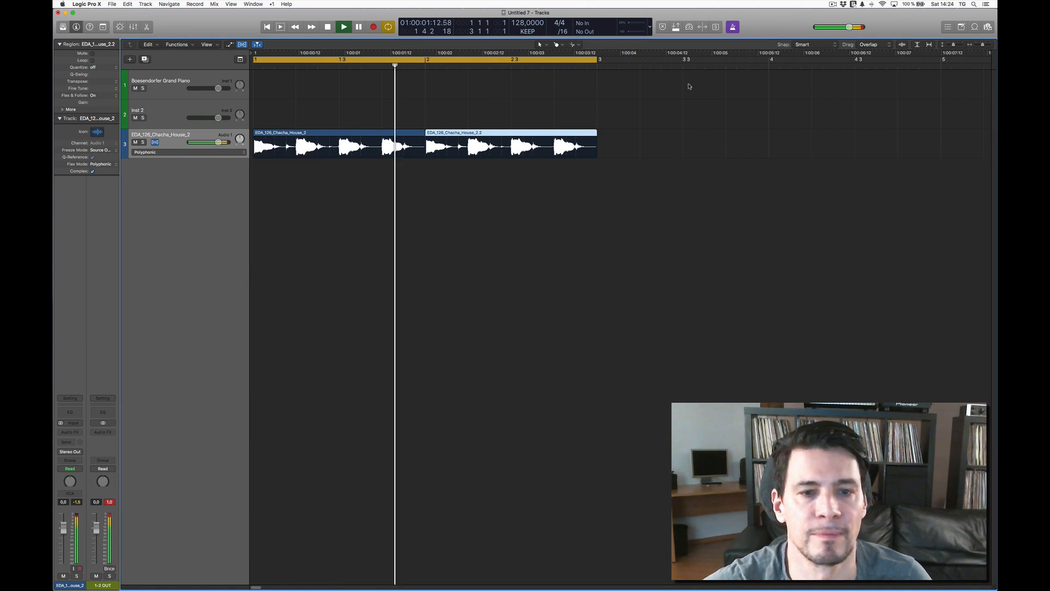
key(space)
Switch to Loopcloud, clear the Drum, House and Loops filters and show the instrument filter choices.
key(super+Tab)
drag(615, 88, 421, 78)
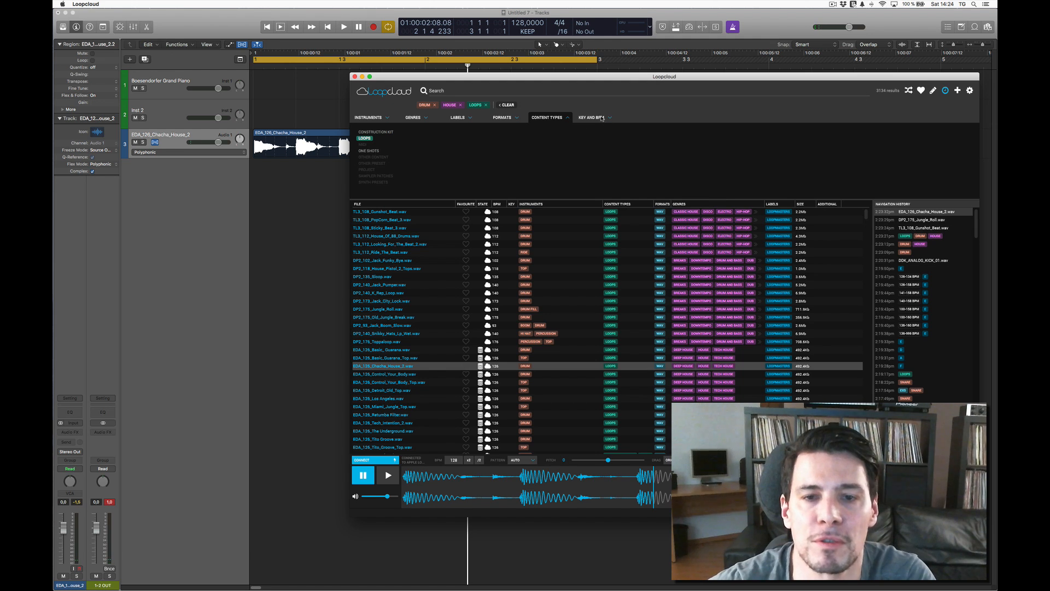
click(505, 105)
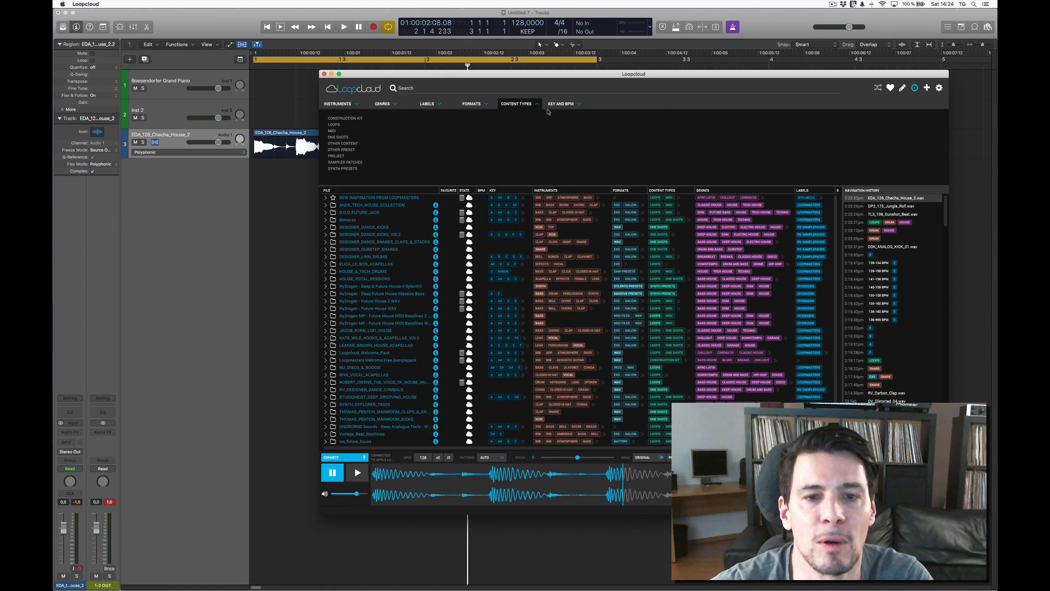
click(336, 105)
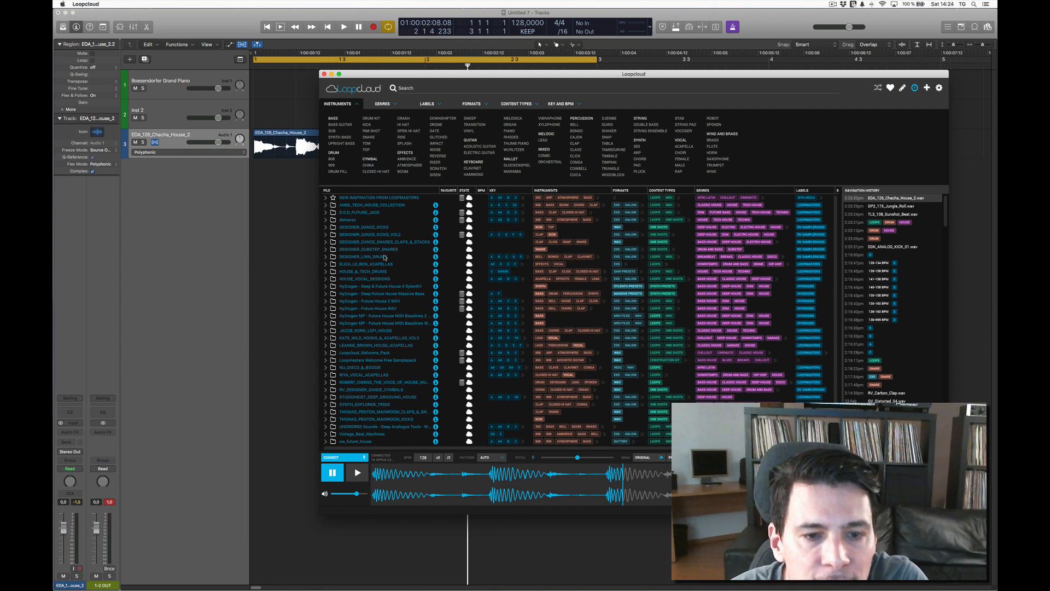
Expand the D.O.D_FUTURE_JACK pack down to its FJD_DRUM_LOOPS folder inside FJD_WAV_LOOPS.
click(358, 214)
click(325, 213)
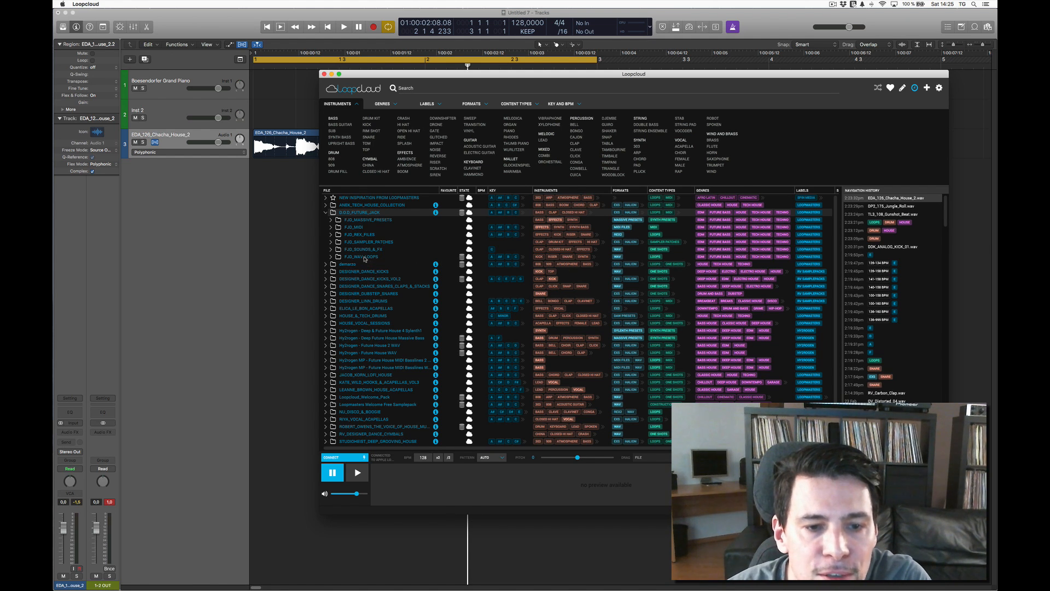
click(331, 257)
click(374, 273)
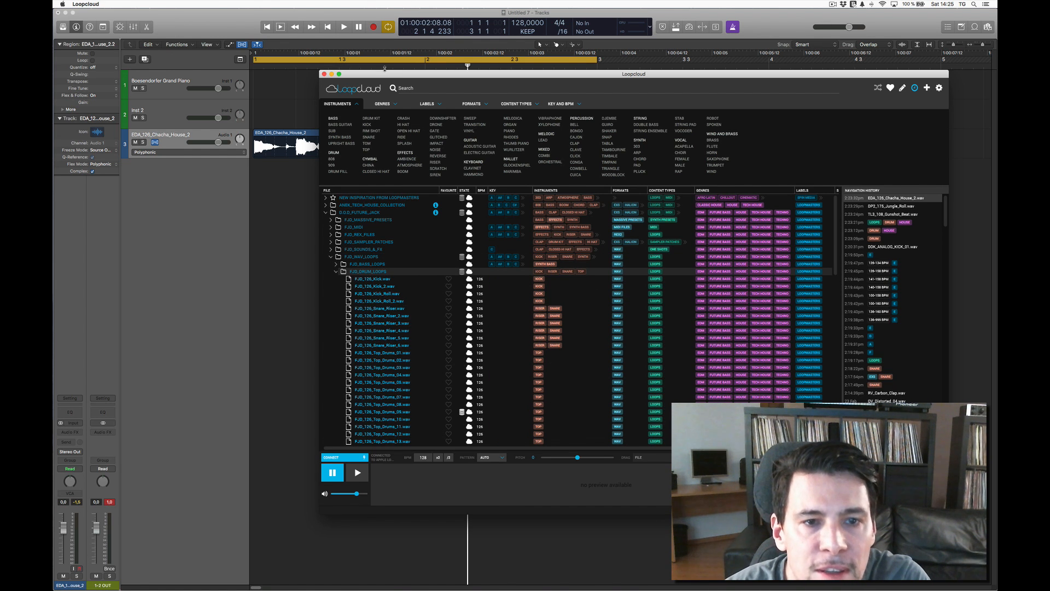
Select the FJD_126_Top_Drums_03.wav loop in the drum loops folder and preview it.
drag(385, 69, 382, 51)
click(379, 335)
scroll(379, 337, down, 3)
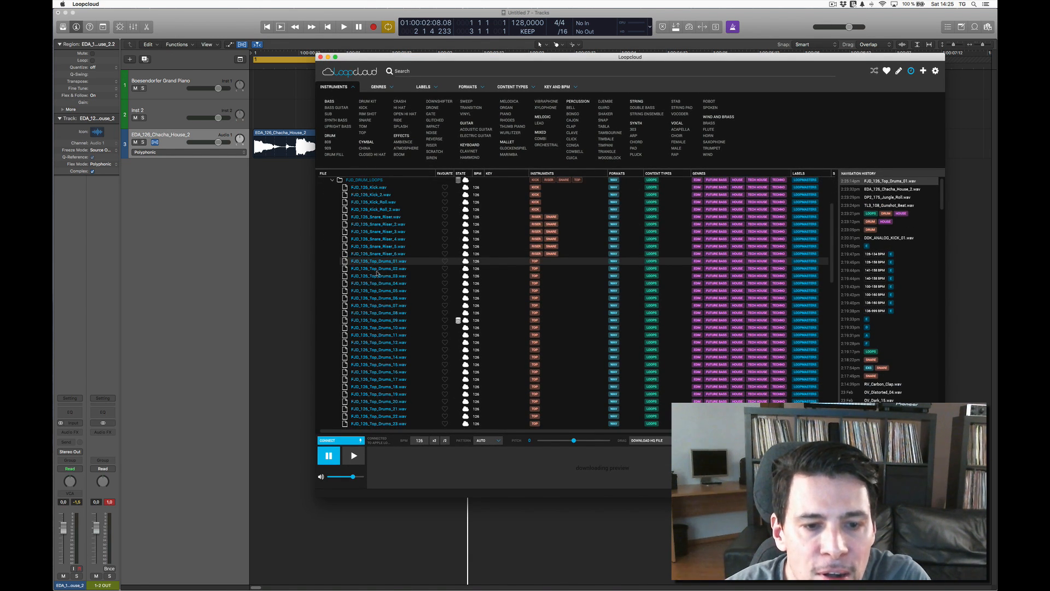
click(379, 276)
click(353, 463)
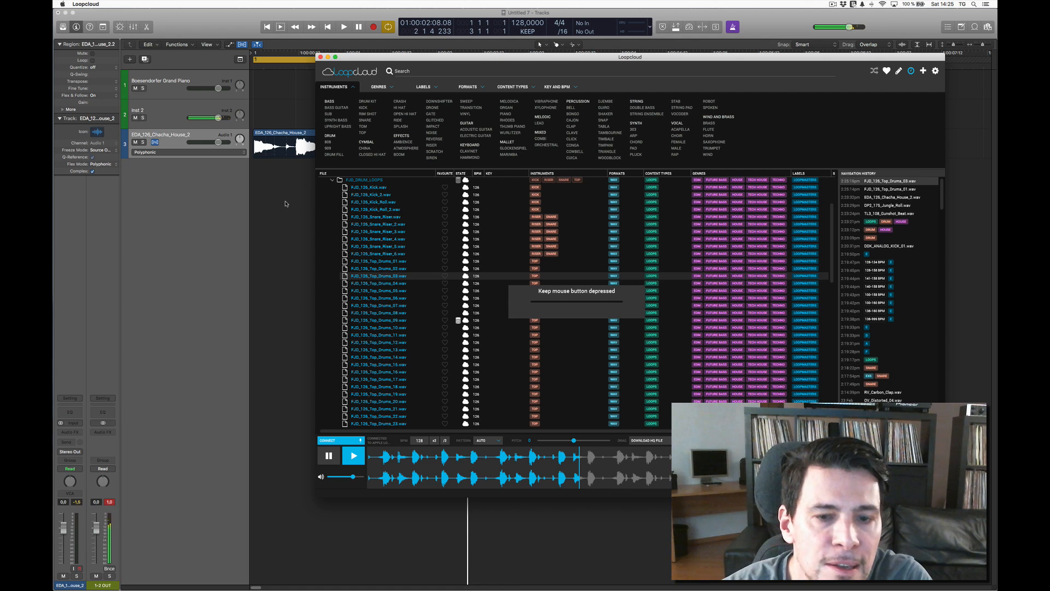
Place the FJD_126_Top_Drums_03 loop at bar 1 on a new Logic Pro X audio track, play it with the Chacha House loop and return to Loopcloud.
drag(393, 296, 270, 182)
key(space)
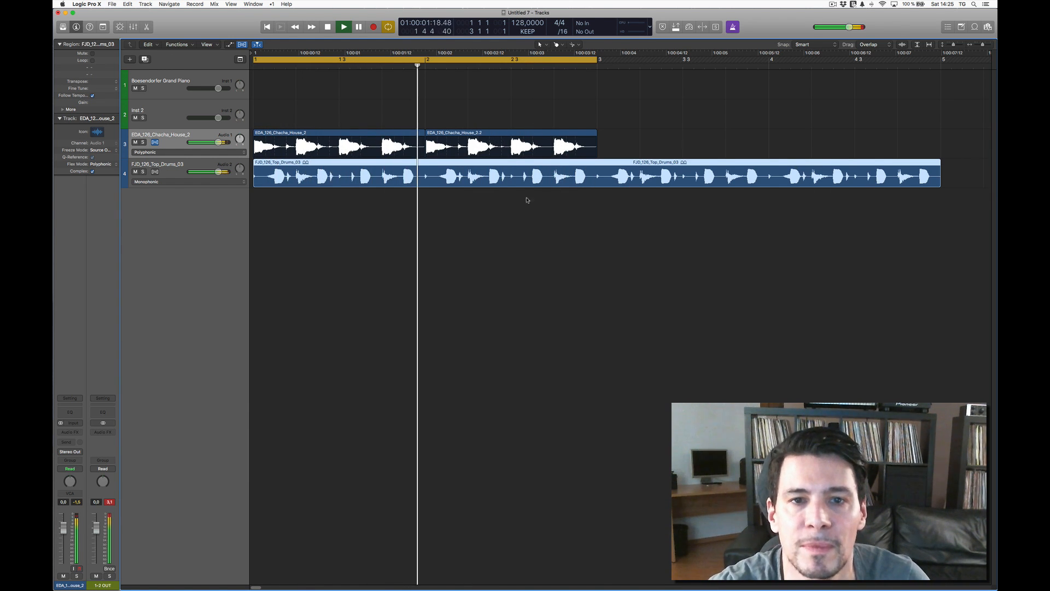
key(space)
key(super+Tab)
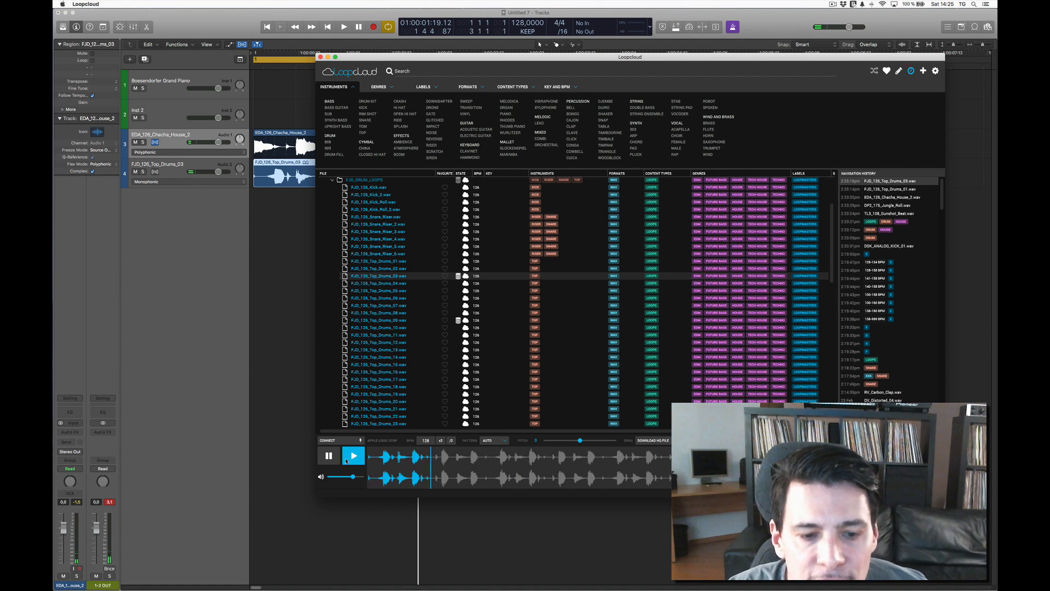
Stop the loop preview, view the two imported loops in the Logic Pro X arrangement and return to Loopcloud.
click(328, 455)
drag(350, 57, 455, 129)
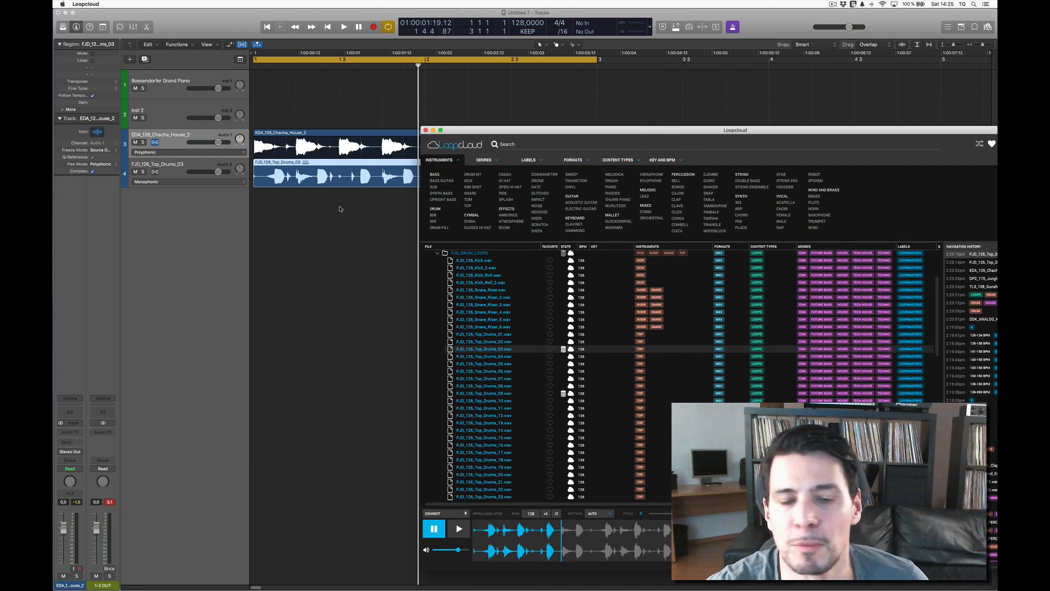
click(321, 165)
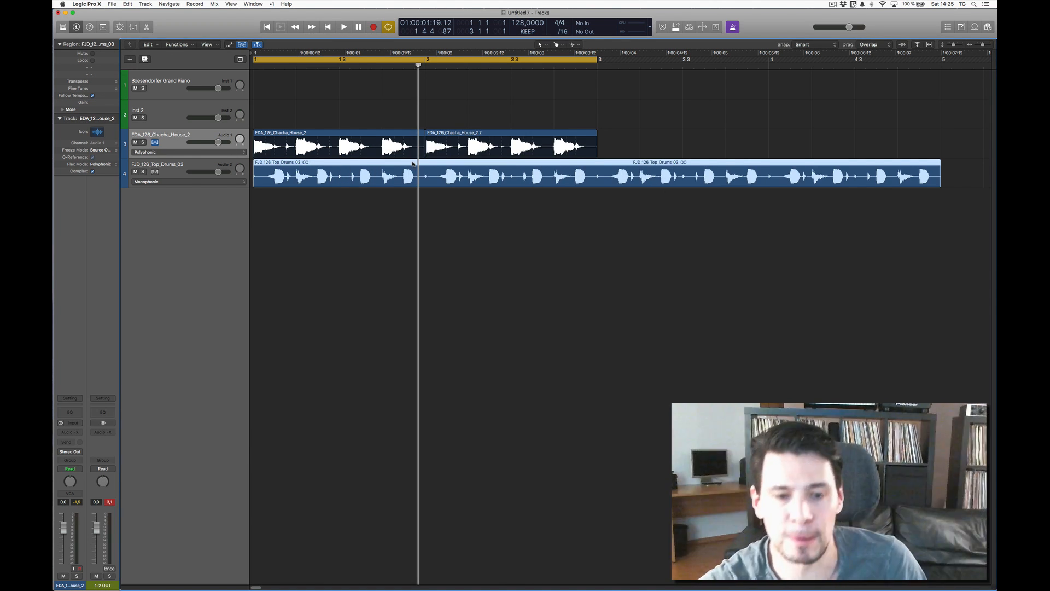
key(super+Tab)
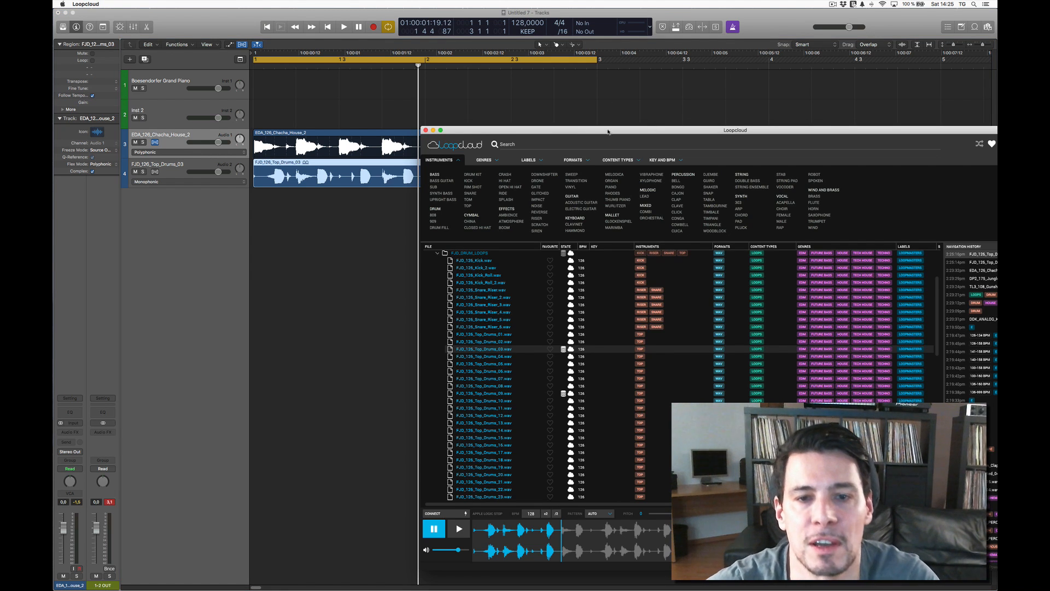
drag(588, 130, 473, 80)
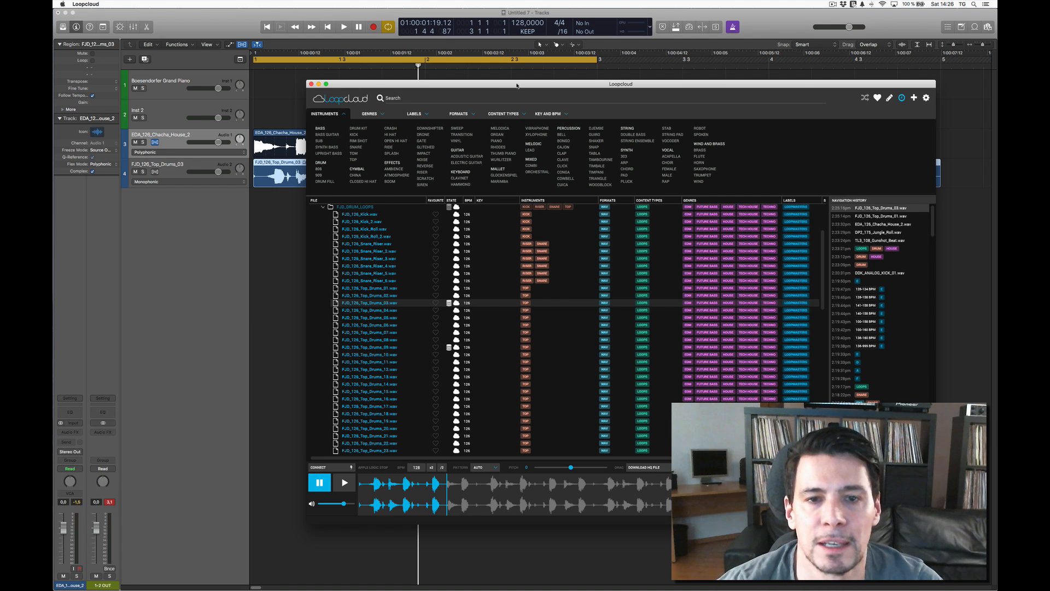
drag(516, 85, 416, 67)
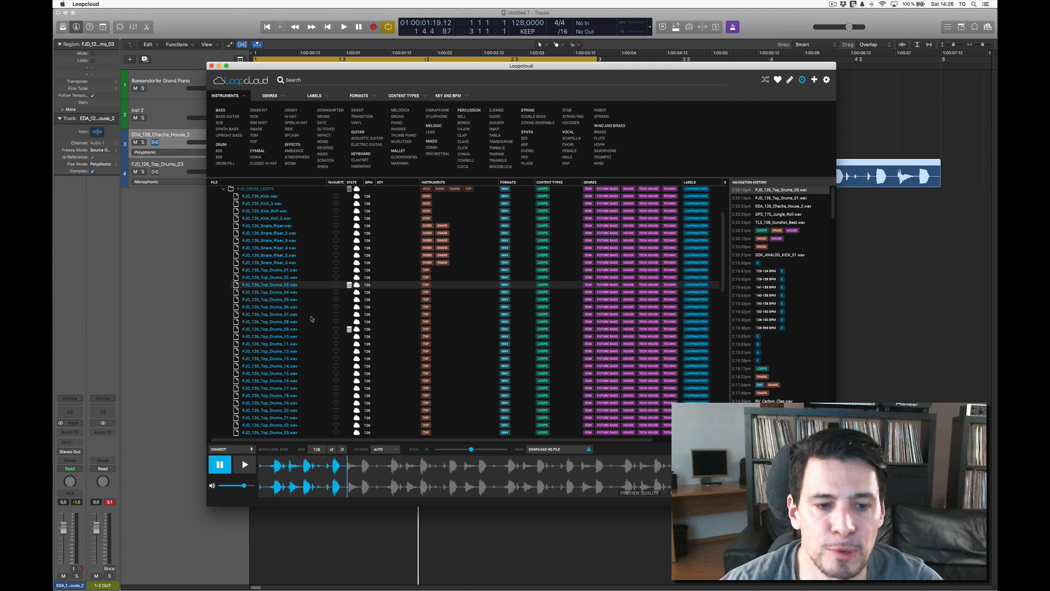
Preview FJD_126_Top_Drums_07.wav and place it at bar 1 on a new Logic Pro X audio track below Top_Drums_03.
click(275, 315)
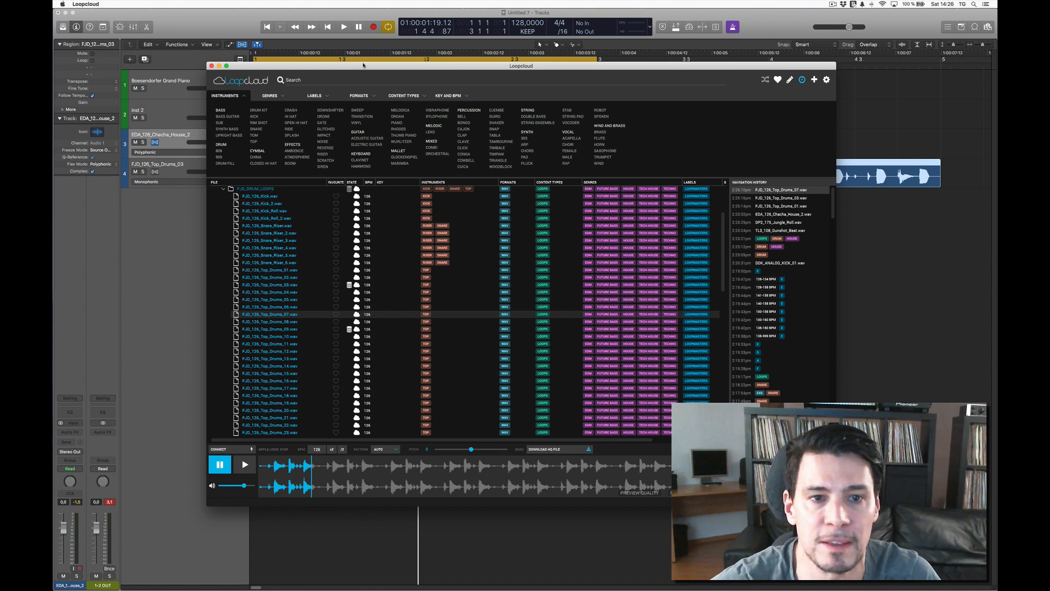
drag(363, 65, 509, 66)
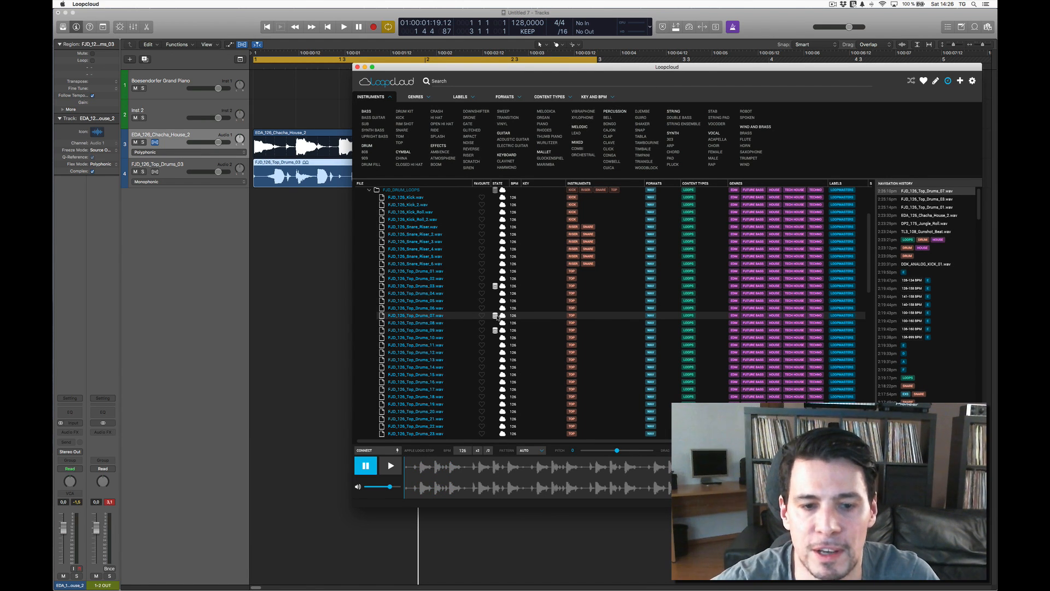
drag(436, 316, 263, 257)
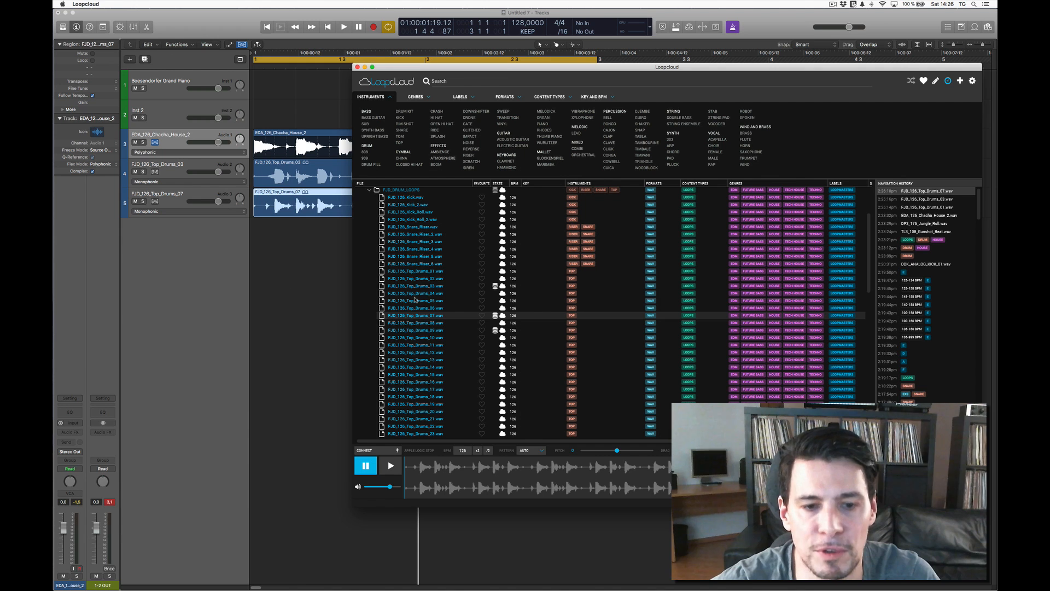
Import FJD_126_Top_Drums_10.wav onto another new audio track and align its region to bar 1.
click(425, 339)
drag(425, 338, 301, 278)
click(316, 238)
drag(316, 237, 274, 237)
Solo and play the FJD_126_Top_Drums_10 track, delete its region and turn its solo off.
click(143, 230)
key(space)
key(super+Left)
key(super+Left)
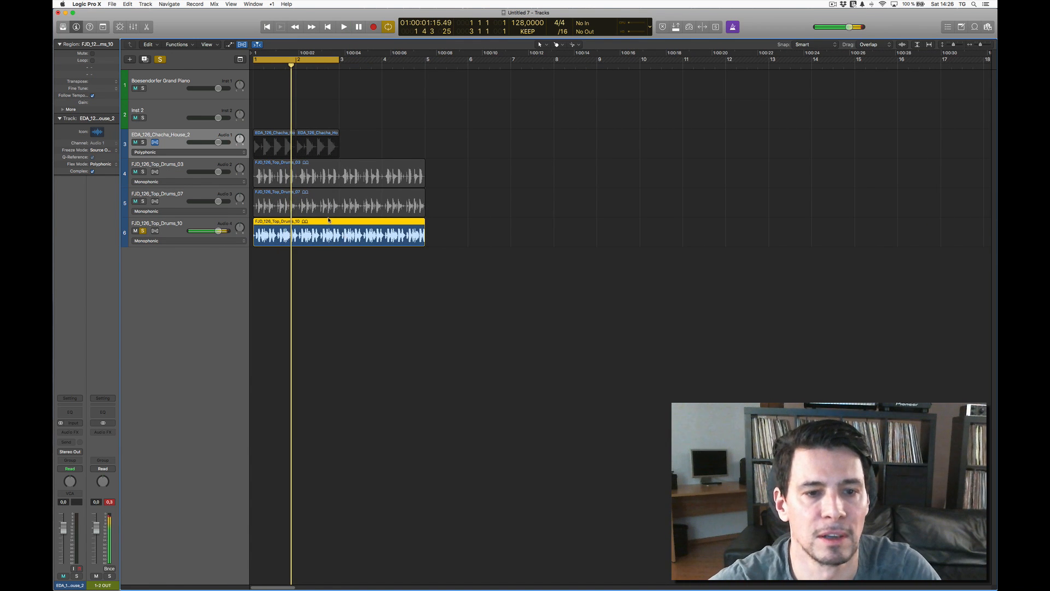
key(Delete)
click(142, 231)
Solo the FJD_126_Top_Drums_07 track and play it briefly.
click(143, 201)
key(space)
key(space)
click(141, 176)
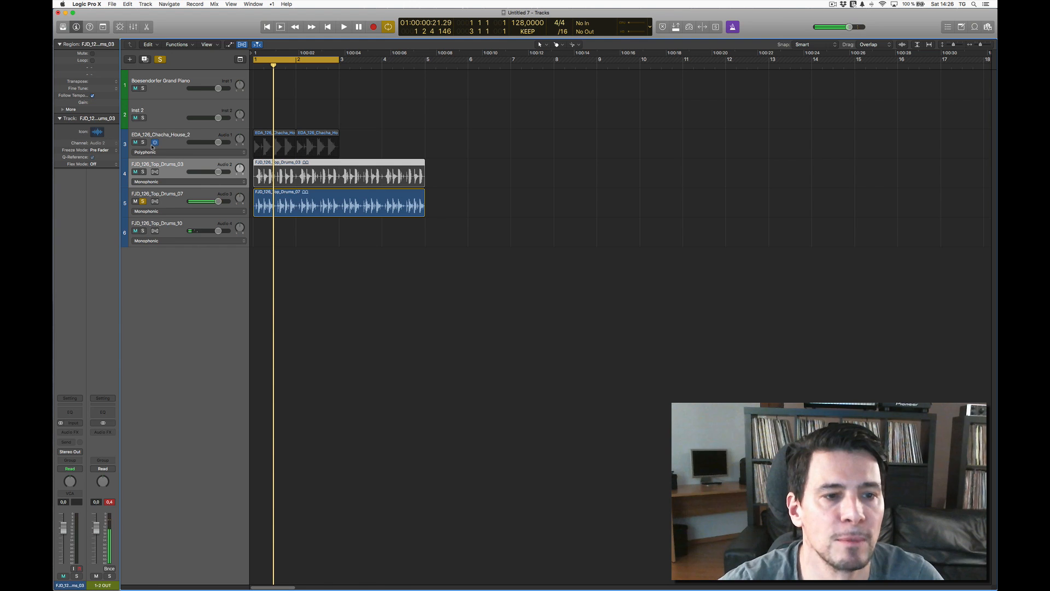
Solo only the EDA_126_Chacha_House_2 track and play its loop.
click(142, 143)
click(142, 148)
click(143, 201)
key(space)
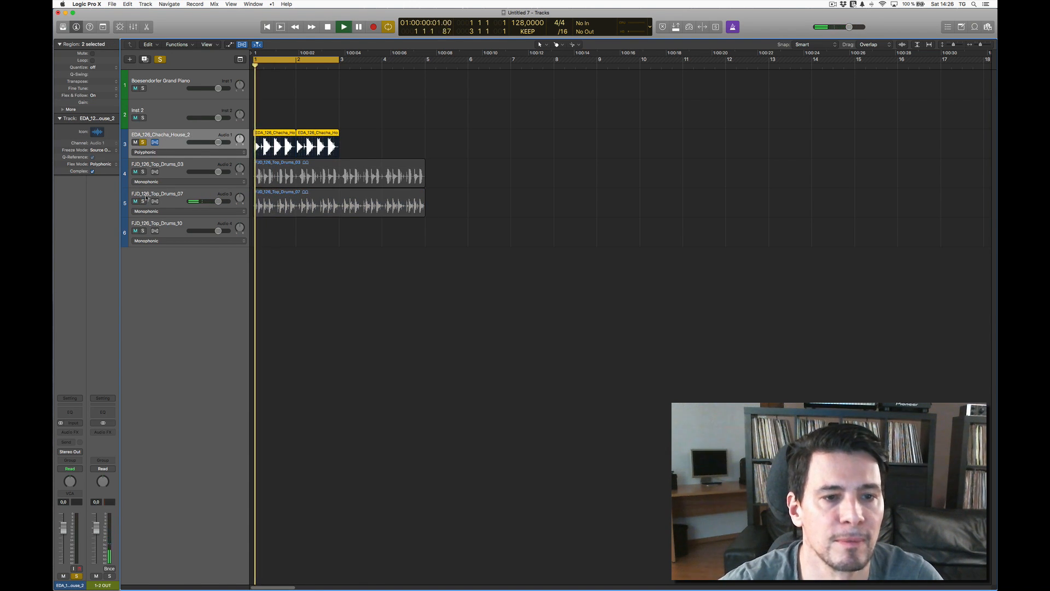
key(space)
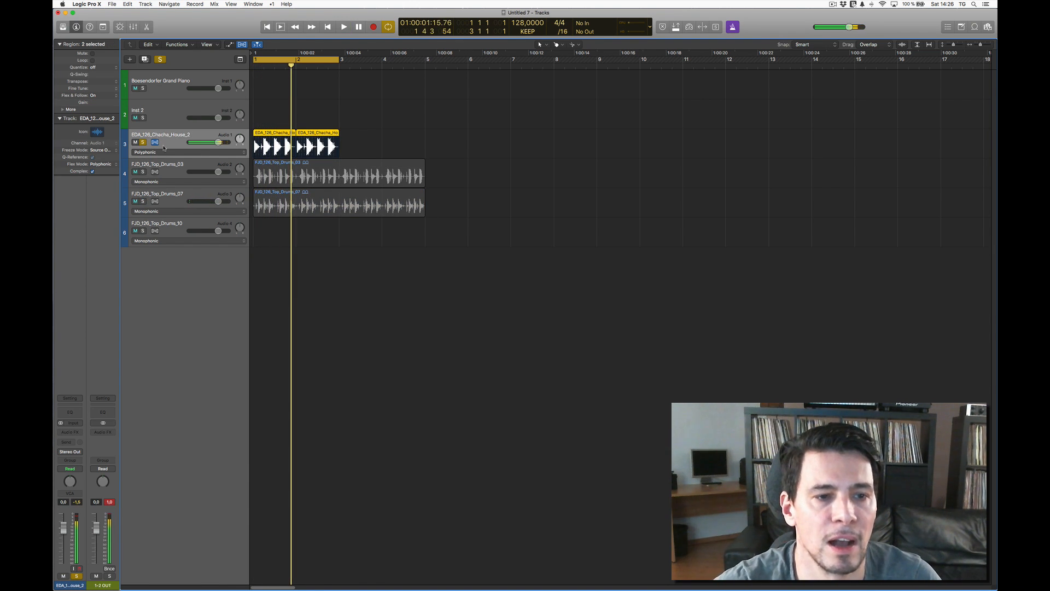
Add a Channel EQ to the EDA_126_Chacha_House_2 track, raise its low-cut frequency, close it and stop playback.
click(74, 415)
drag(147, 21, 393, 71)
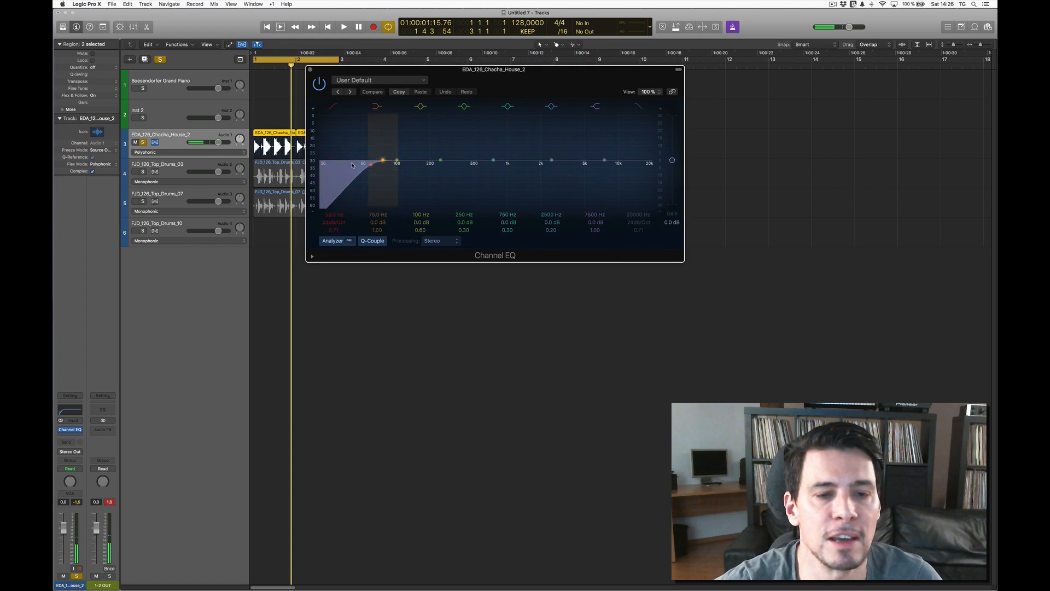
drag(361, 193, 507, 193)
click(310, 70)
key(space)
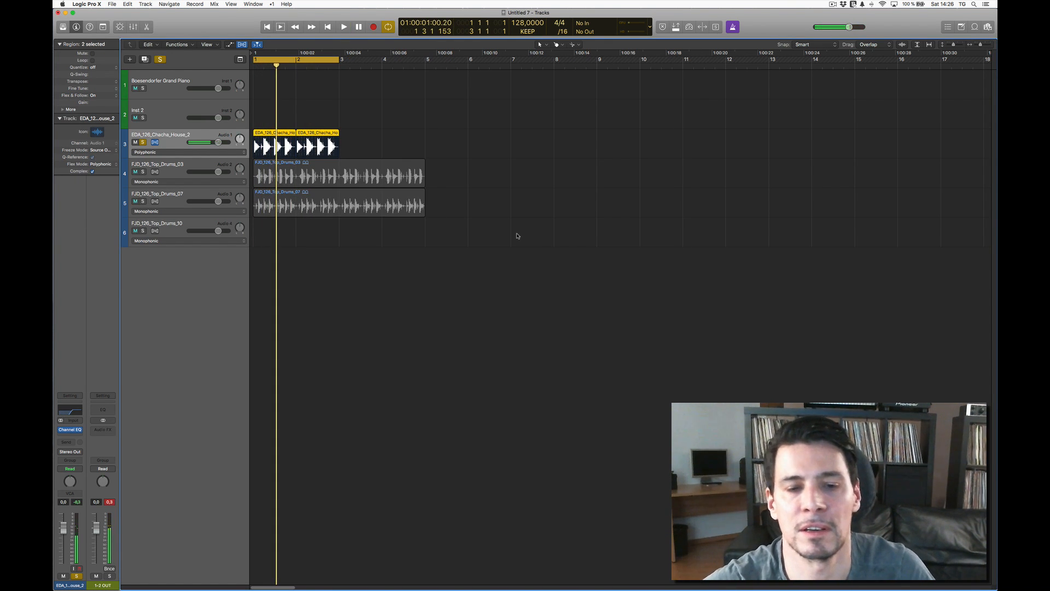
Switch to Loopcloud and collapse the D.O.D_FUTURE_JACK pack with its loop folders.
key(super+Tab)
drag(456, 76, 402, 91)
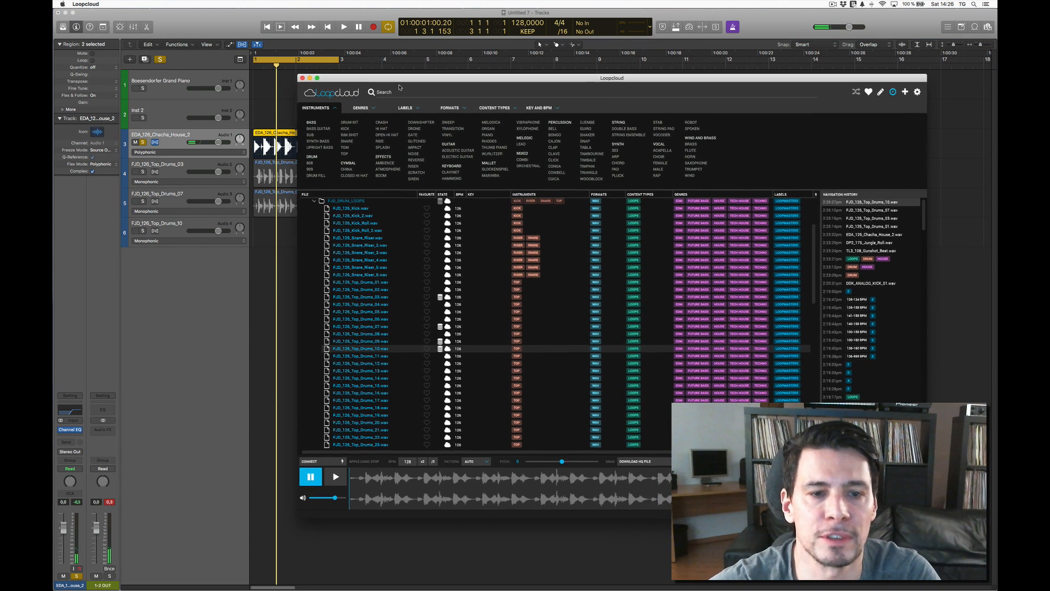
click(312, 205)
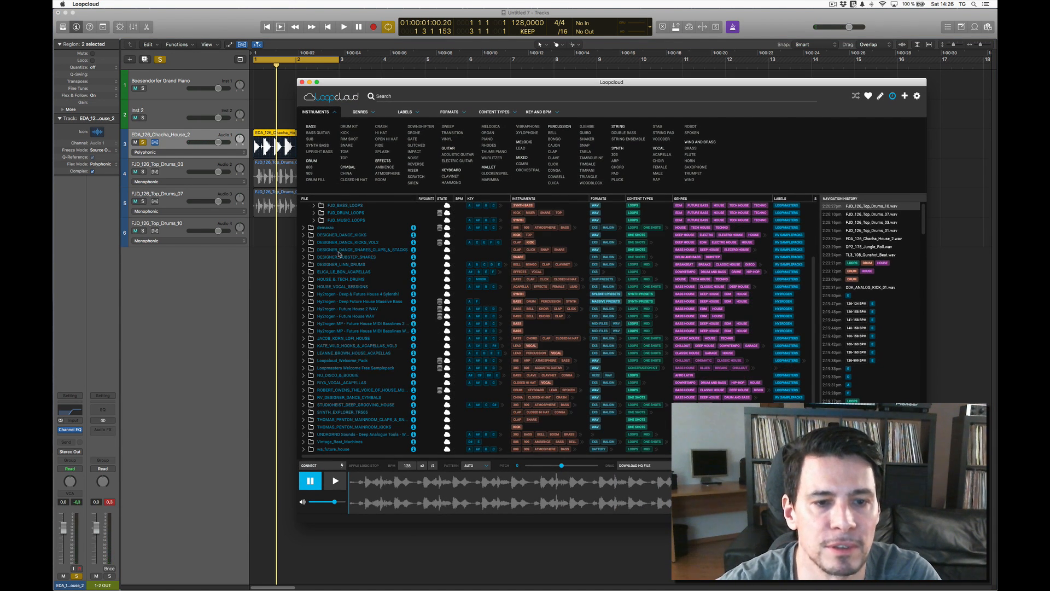
scroll(339, 253, up, 2)
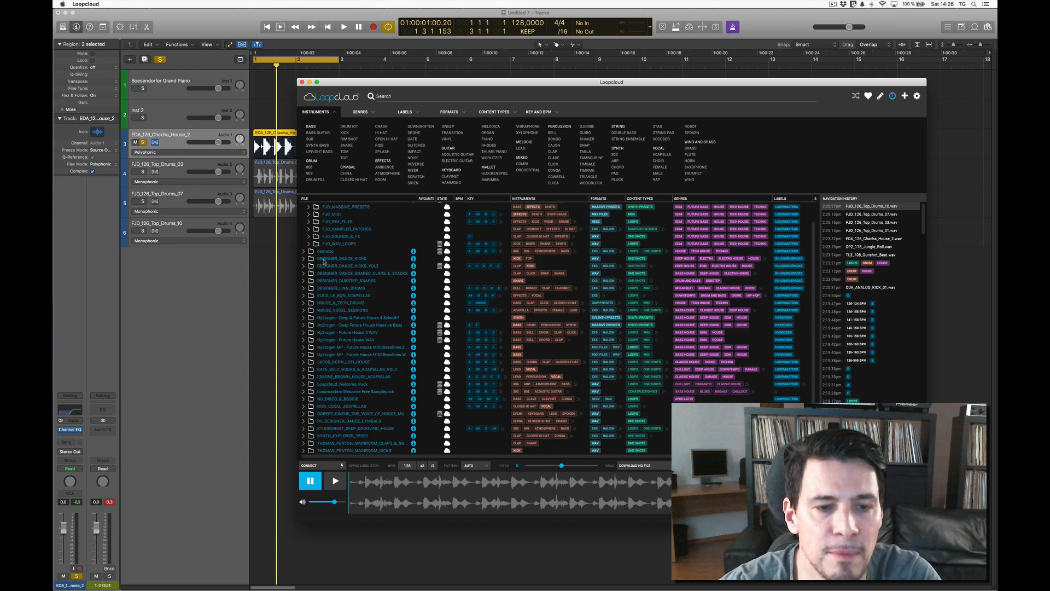
scroll(325, 263, up, 3)
click(304, 221)
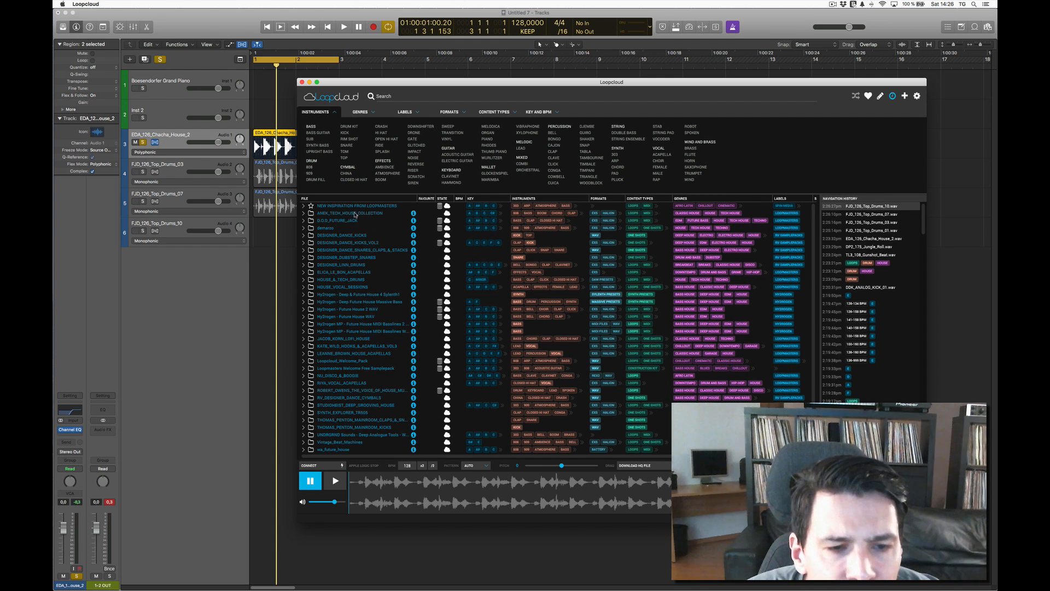
Expand the TECH_HOUSE_COLLECTION pack and its WAV loops folder to show the loop categories.
click(304, 212)
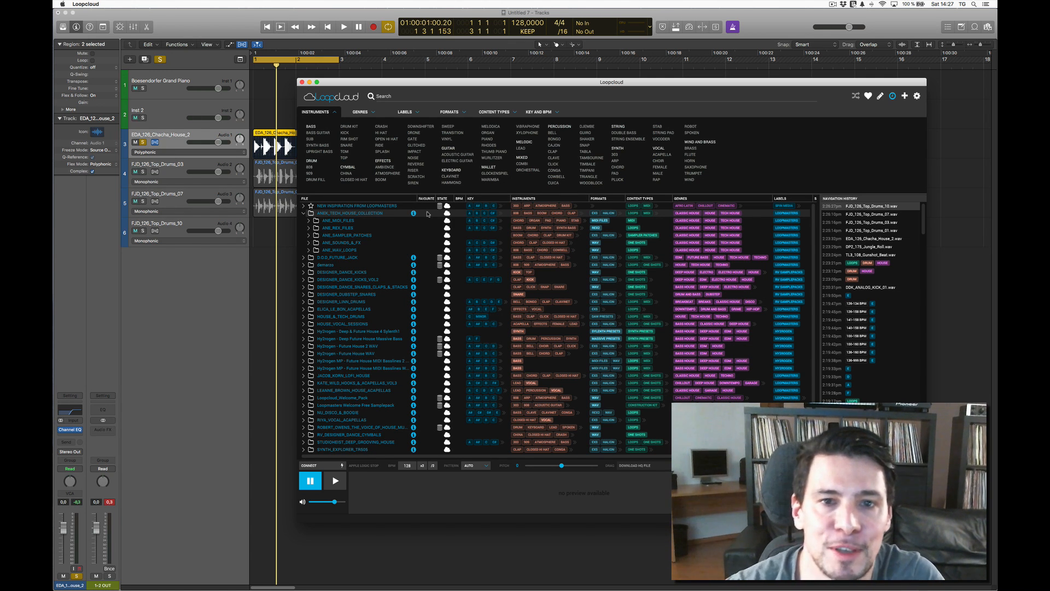
drag(534, 83, 505, 83)
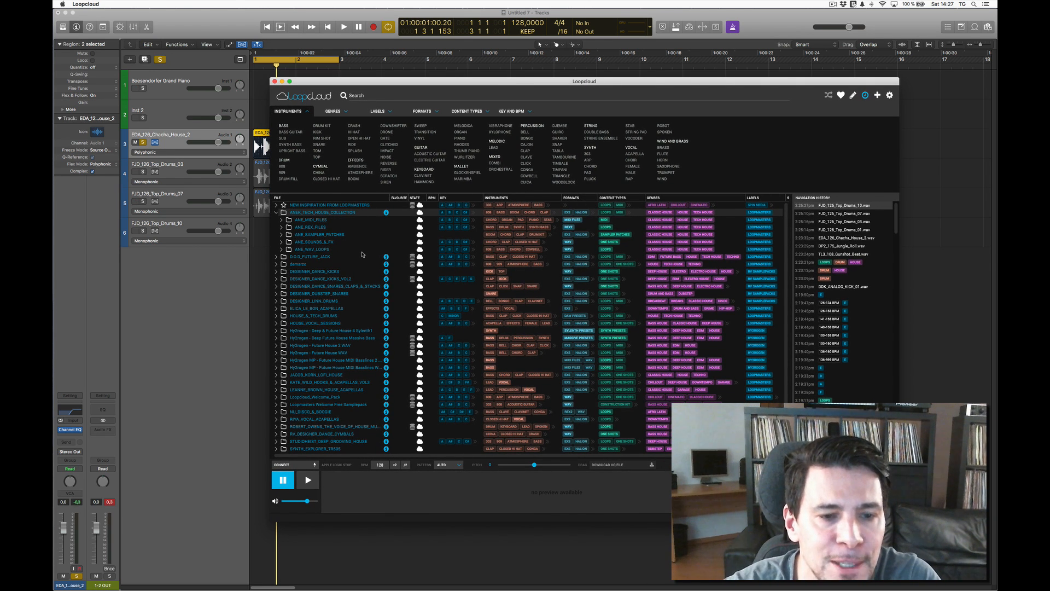
click(281, 250)
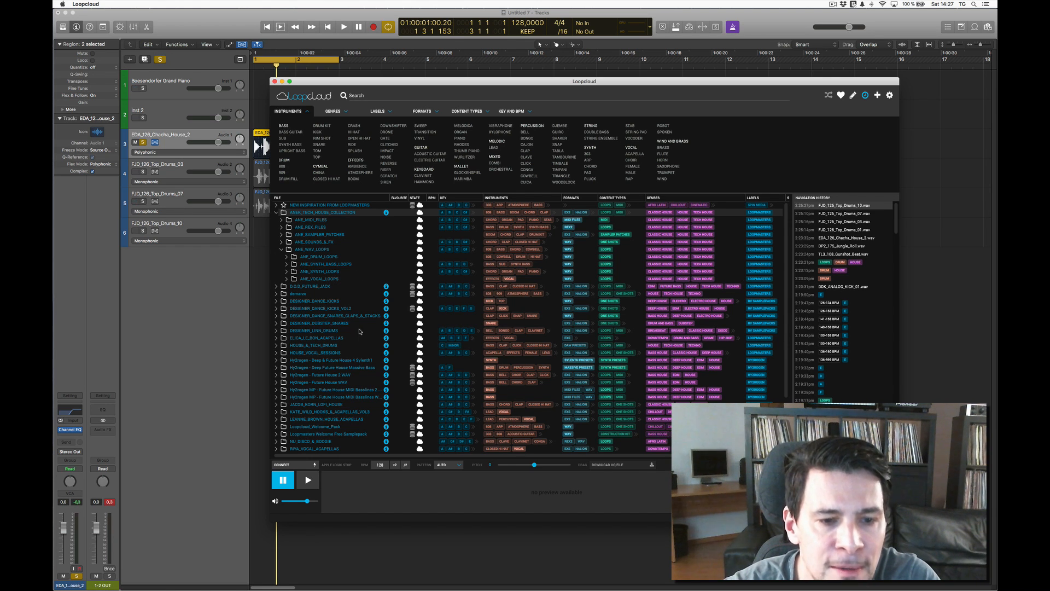
Expand the HOUSE_&_TECH_DRUMS pack, look through its RV_Drum_Kits folder and collapse that folder again.
click(279, 301)
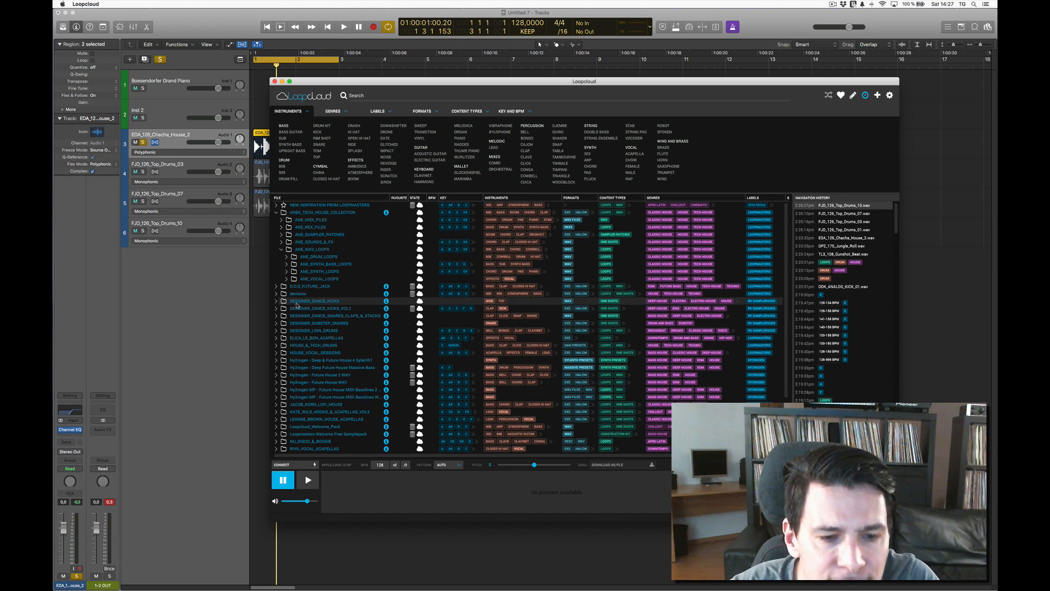
click(279, 346)
click(276, 345)
click(343, 362)
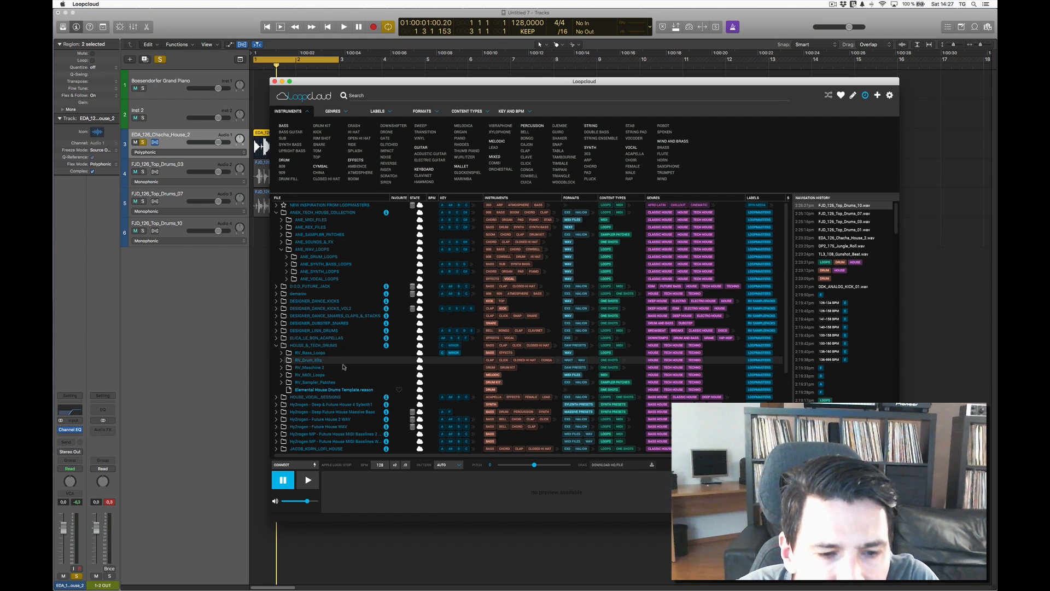
click(281, 361)
scroll(330, 361, down, 3)
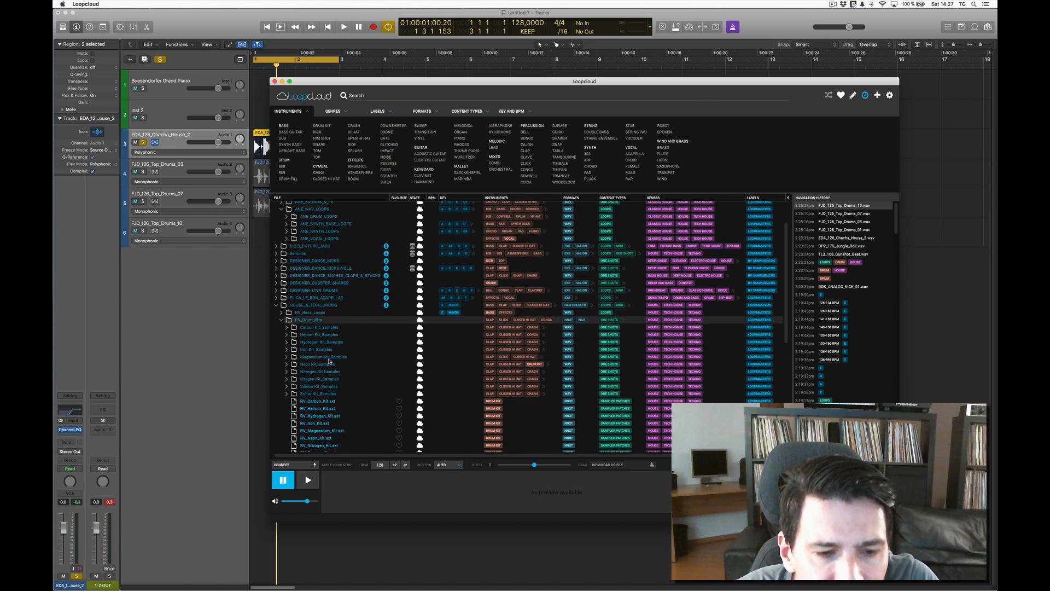
scroll(330, 361, down, 1)
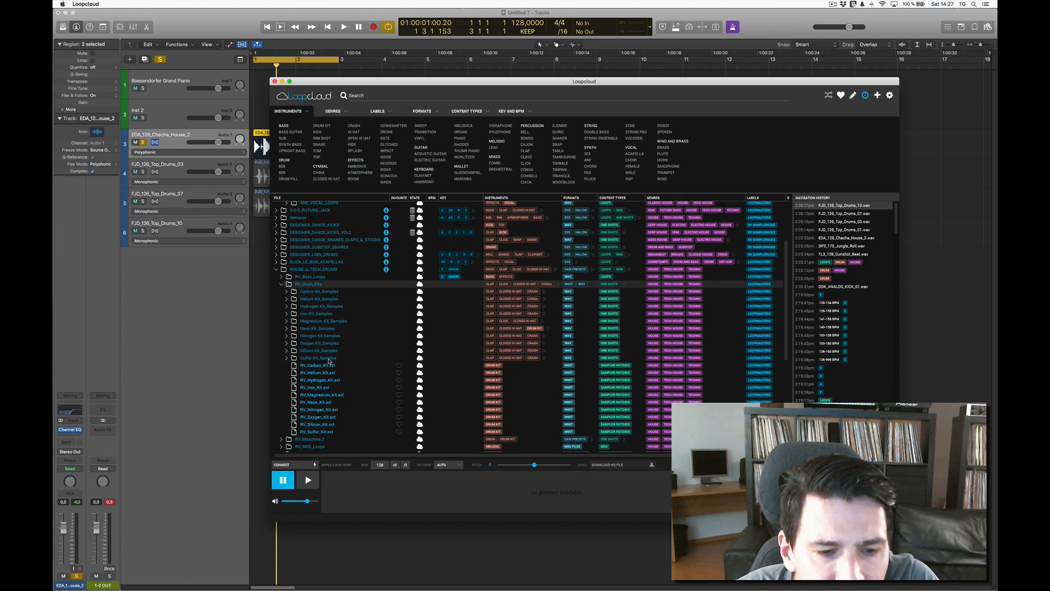
click(281, 284)
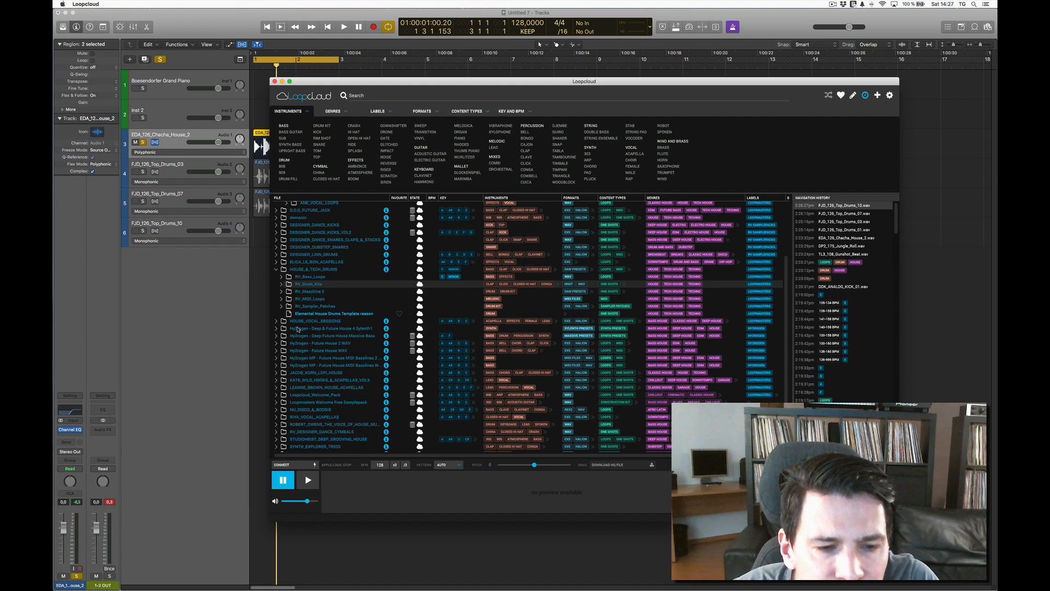
Expand the Hy2rogen - Future House 2 WAV pack down to the Kicks folder inside HFH2 WAV and Drum Hits.
click(326, 322)
click(311, 329)
click(307, 344)
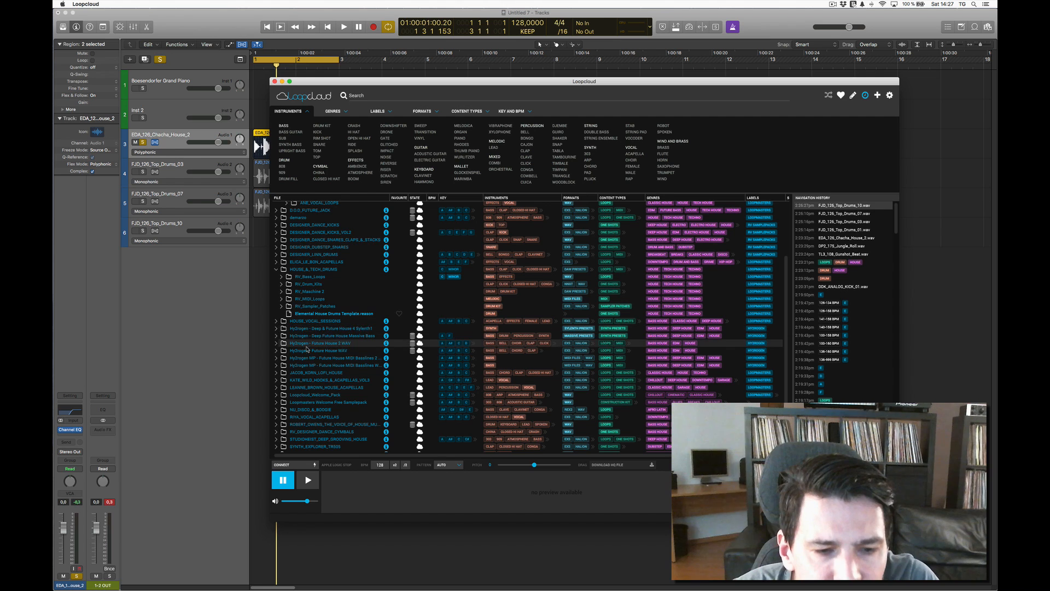
click(276, 343)
double_click(336, 381)
scroll(352, 395, down, 2)
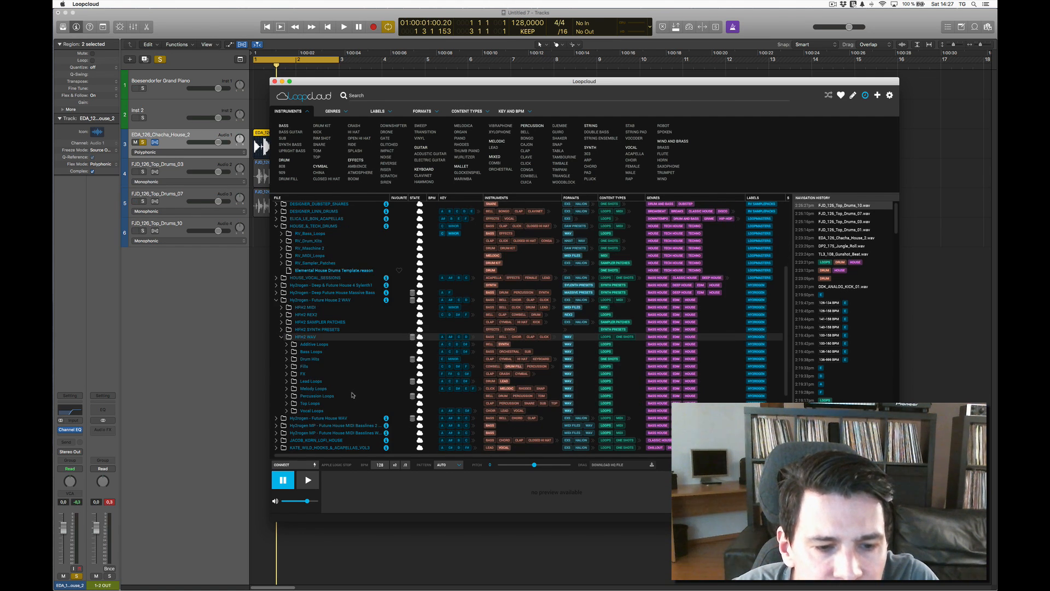
double_click(311, 359)
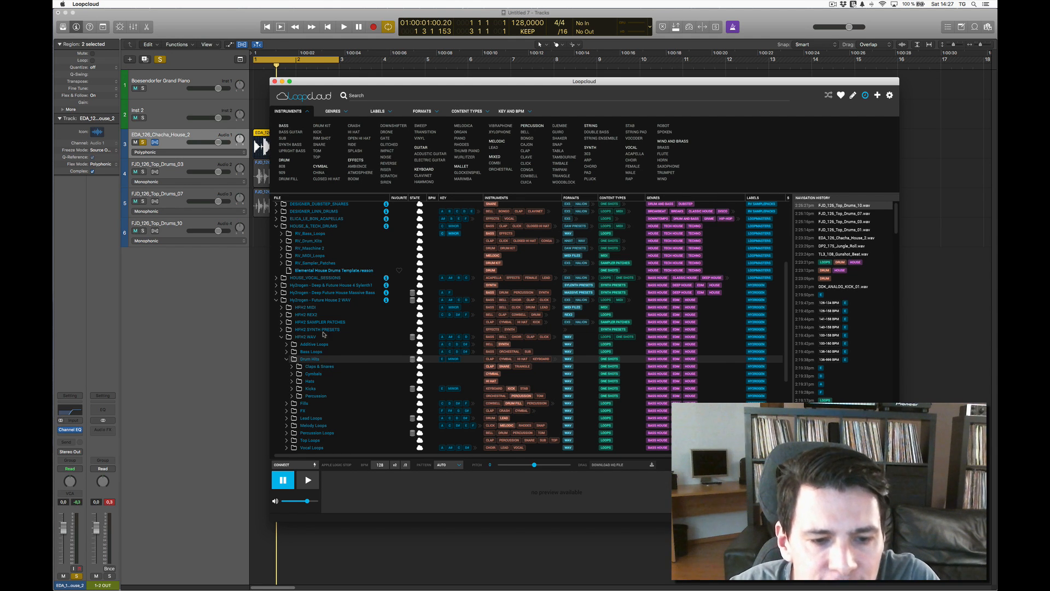
double_click(313, 388)
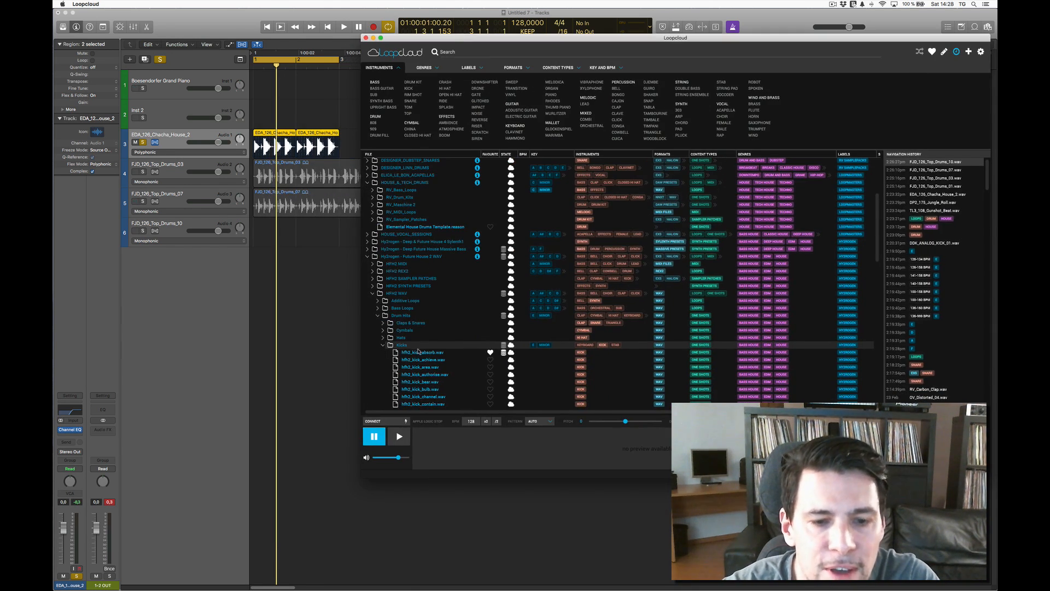
Preview the kick samples one after another from hfh2_kick_absorb.wav through hfh2_kick_authorise.wav.
click(421, 352)
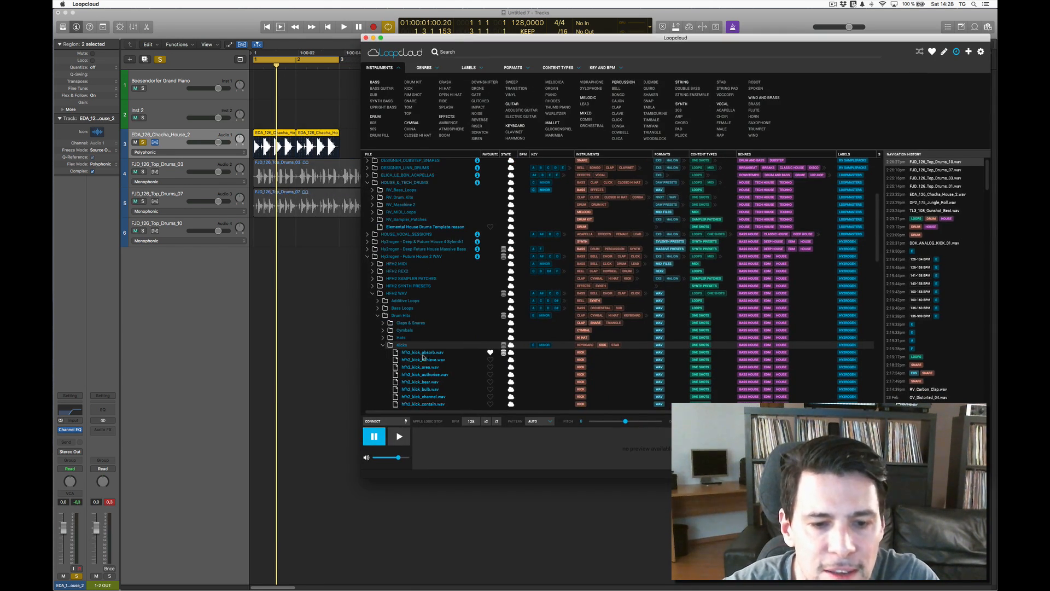
scroll(440, 290, down, 1)
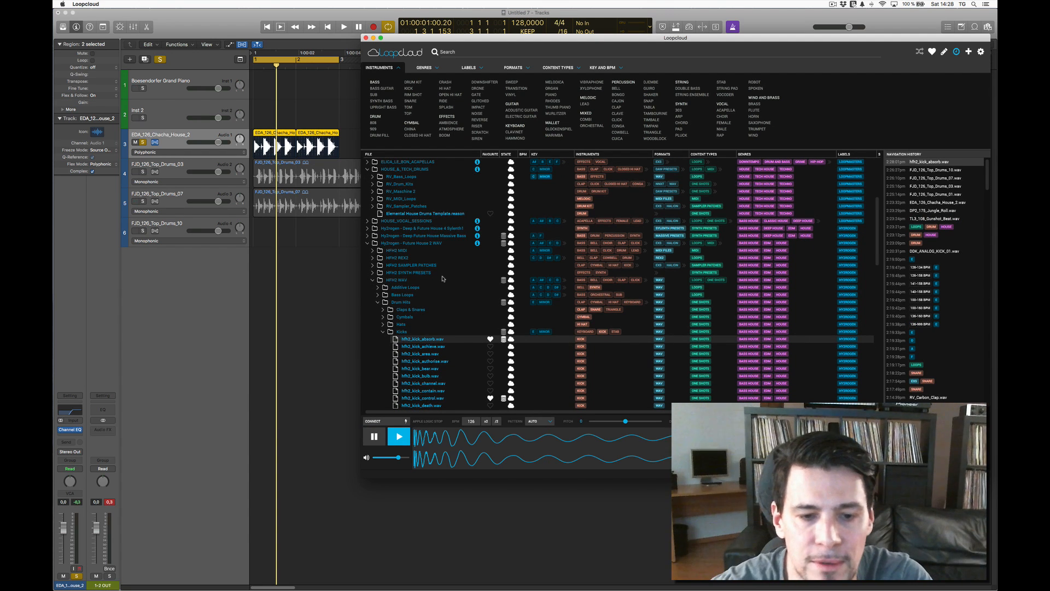
drag(522, 44, 462, 45)
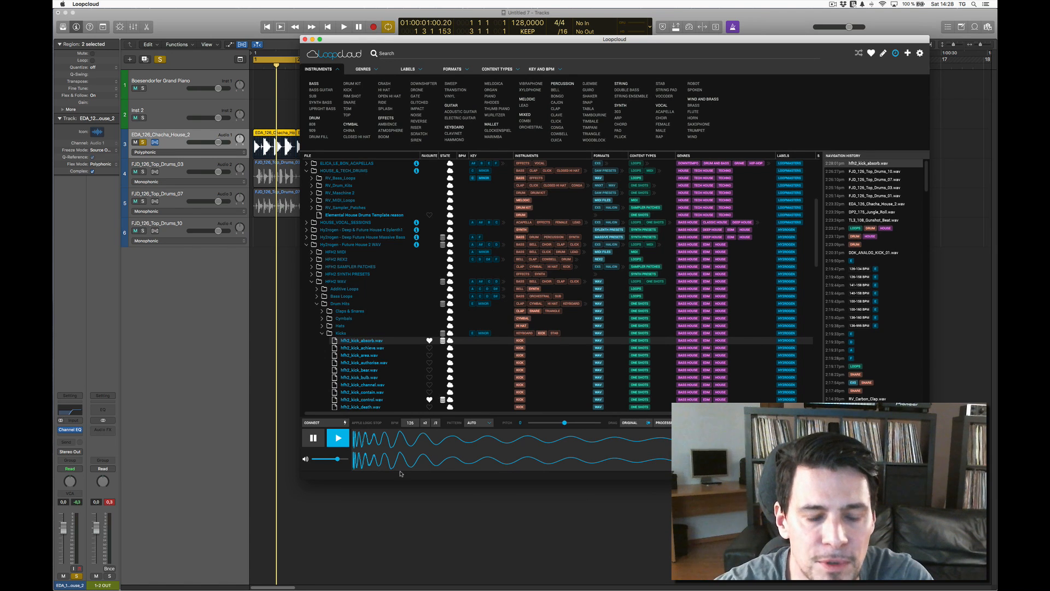
key(Down)
key(Down)
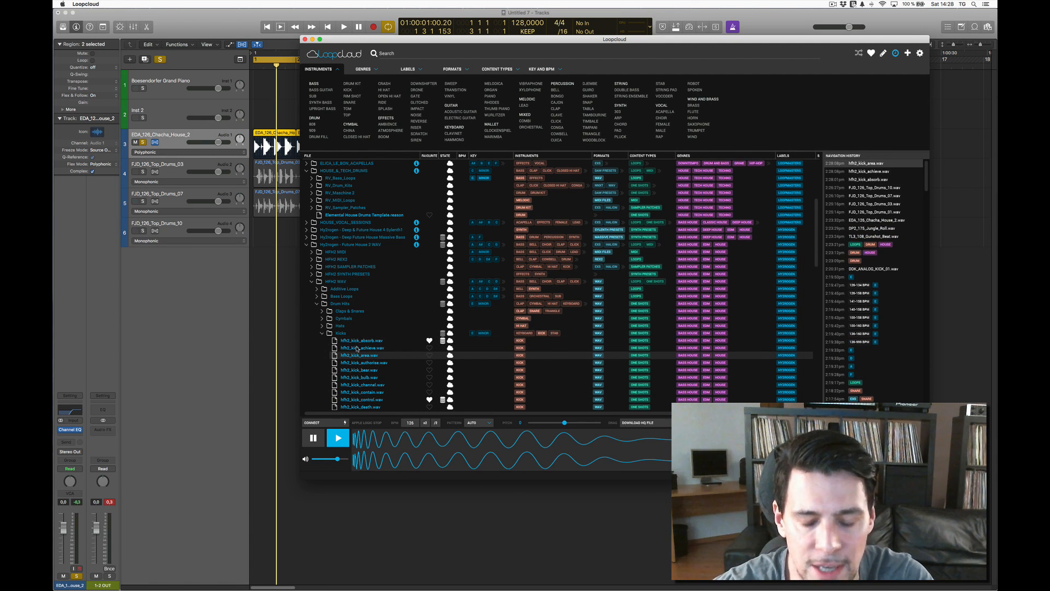
key(Down)
key(Down)
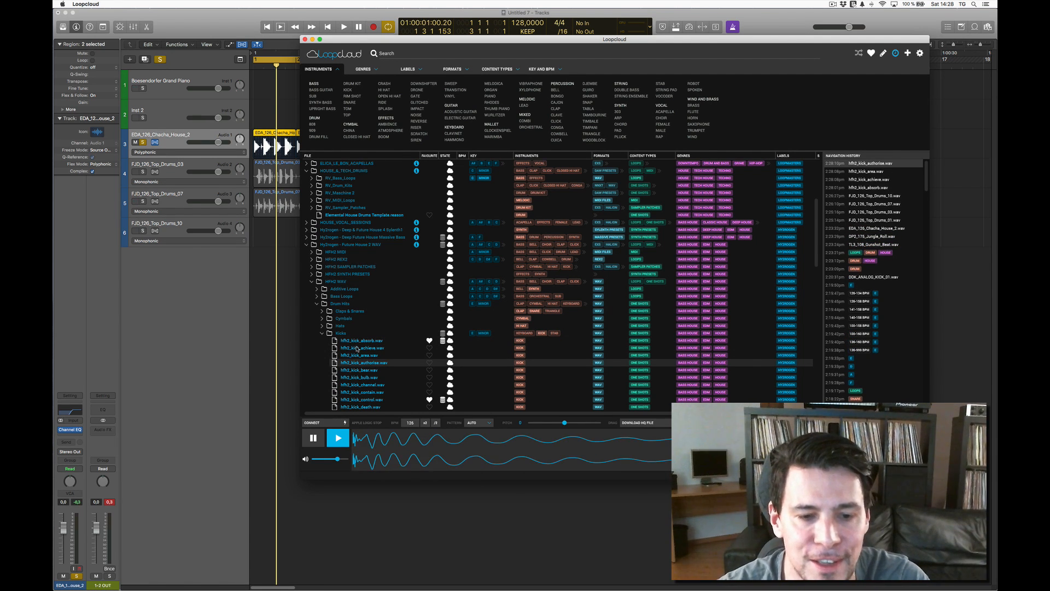
Preview the following kick samples in the Kicks folder and return to hfh2_kick_channel.wav.
key(Down)
key(Down)
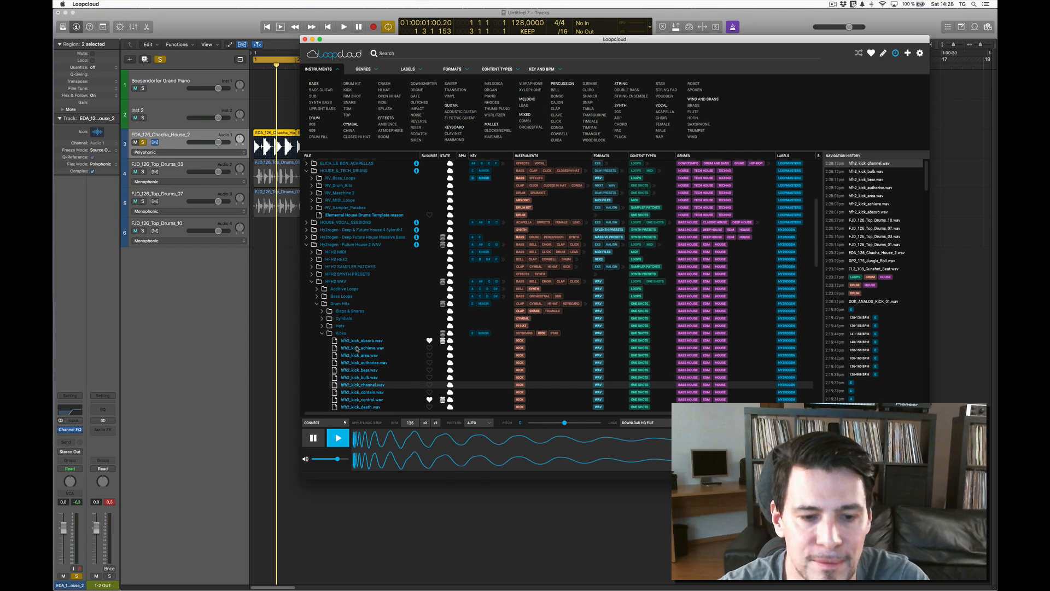
key(Down)
key(Down)
key(Up)
key(Up)
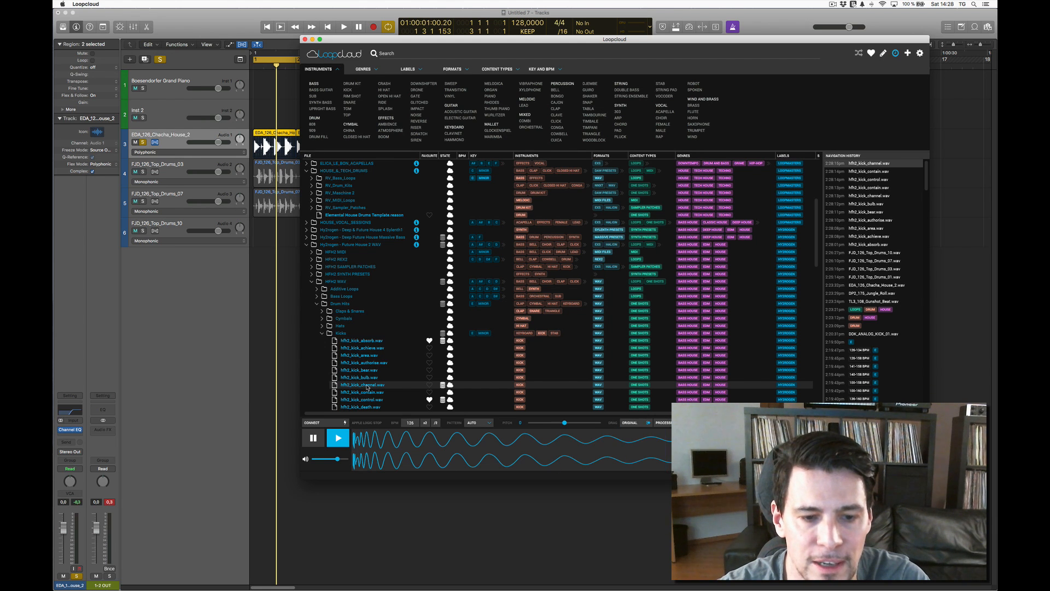
Import hfh2_kick_channel.wav onto a new audio track at bar 1 in Logic Pro X and repeat it on every beat through bar 2.
drag(368, 387, 257, 253)
click(303, 264)
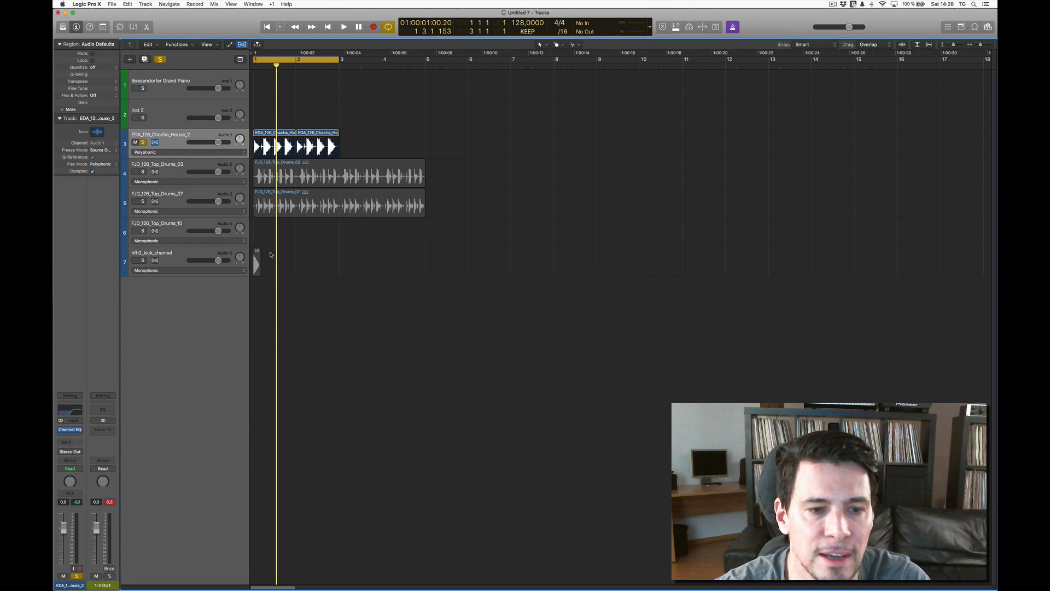
drag(481, 144, 197, 339)
click(261, 499)
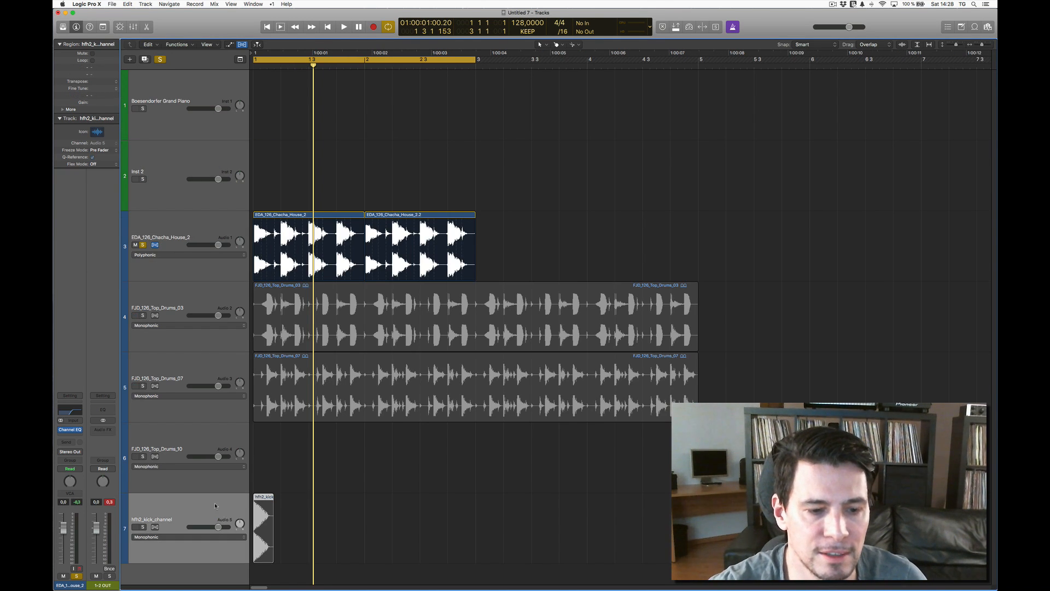
drag(260, 499, 342, 502)
drag(404, 470, 373, 520)
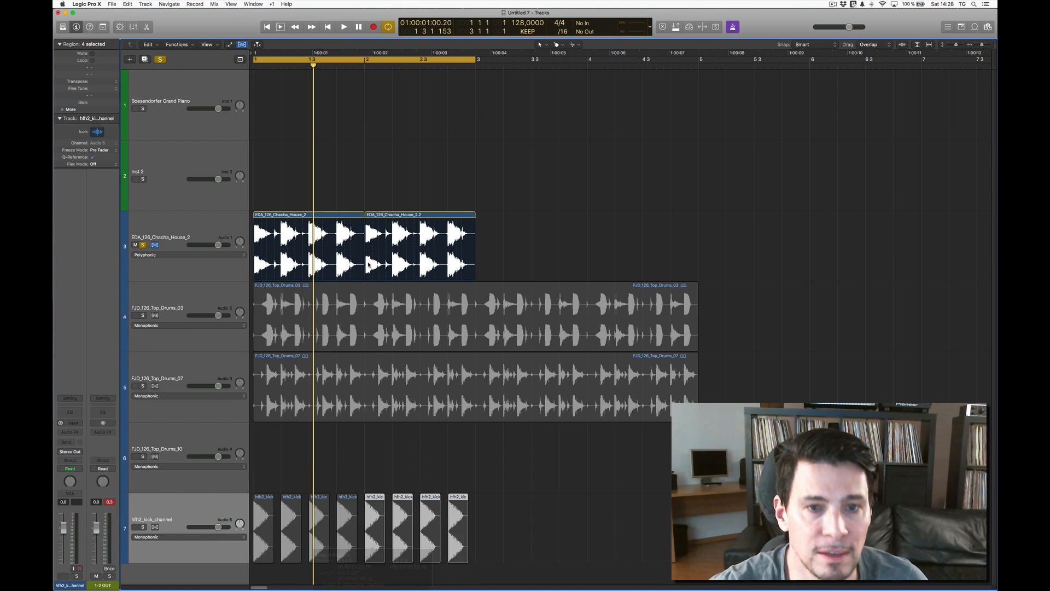
Unsolo the EDA_126_Chacha_House_2 track and play the arrangement together with the new kicks.
key(super+a)
key(space)
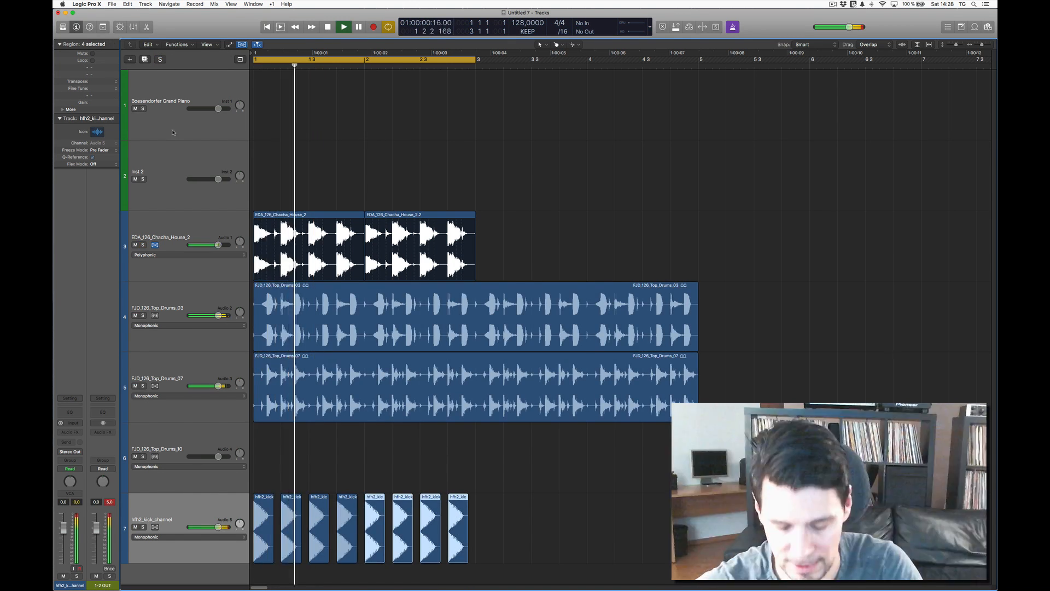
key(super+Up)
key(super+Up)
key(space)
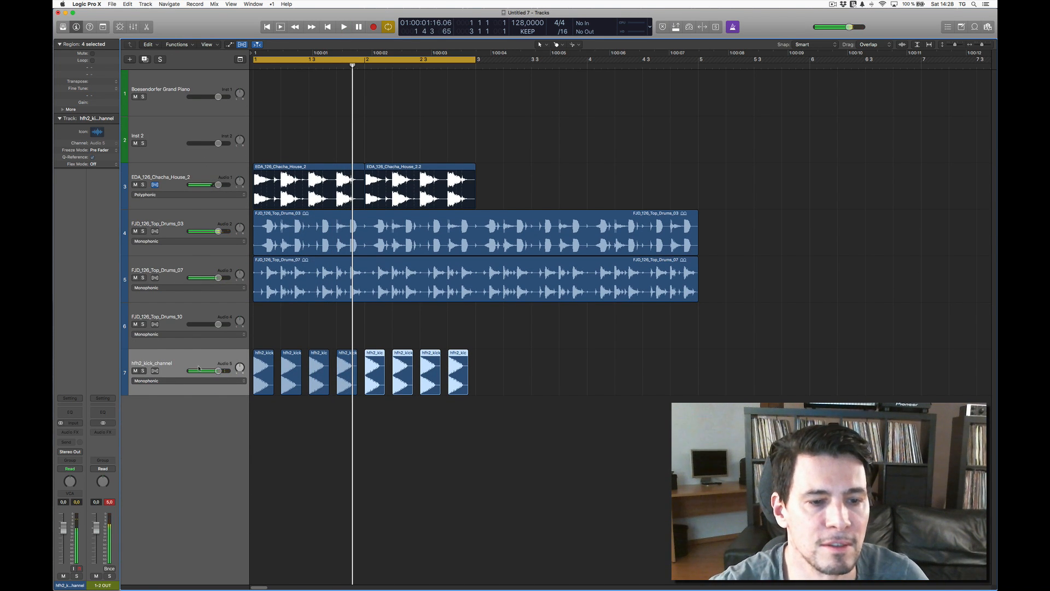
Lower the volume of all audio tracks from EDA_126_Chacha_House_2 to hfh2_kick_channel together and play the mix.
click(187, 169)
shift+click(175, 383)
drag(218, 324, 203, 324)
click(306, 455)
key(space)
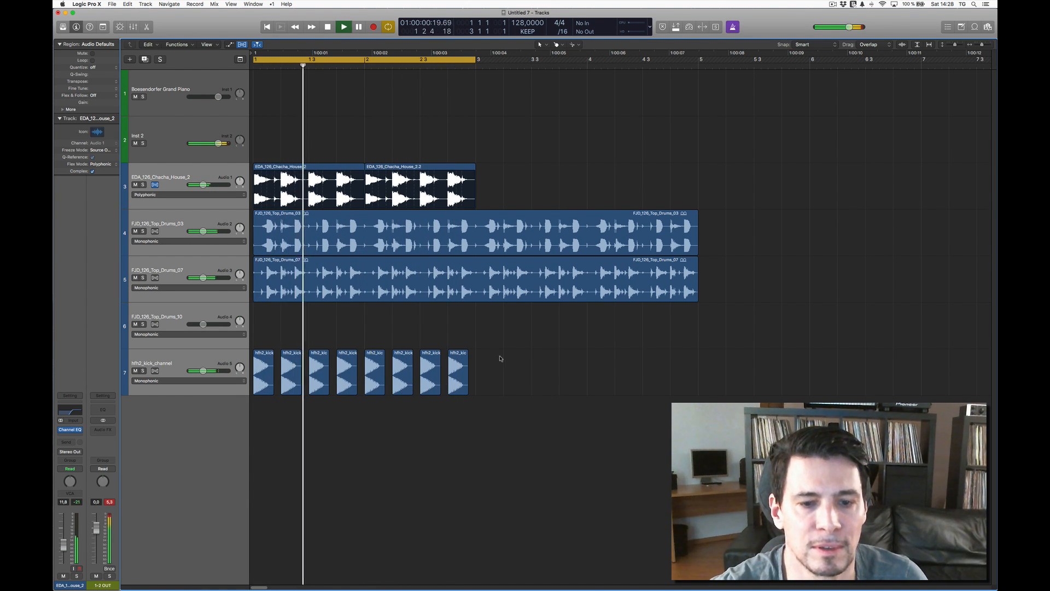
click(167, 362)
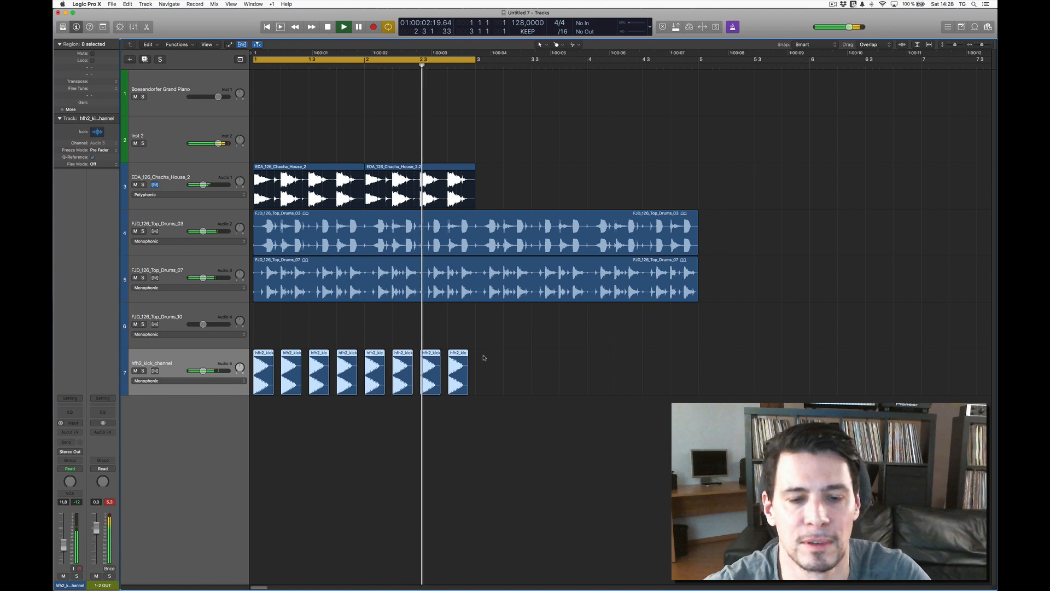
key(space)
Switch to Loopcloud and collapse the Kicks and HFH2 WAV folders of the Future House 2 pack.
key(super+Tab)
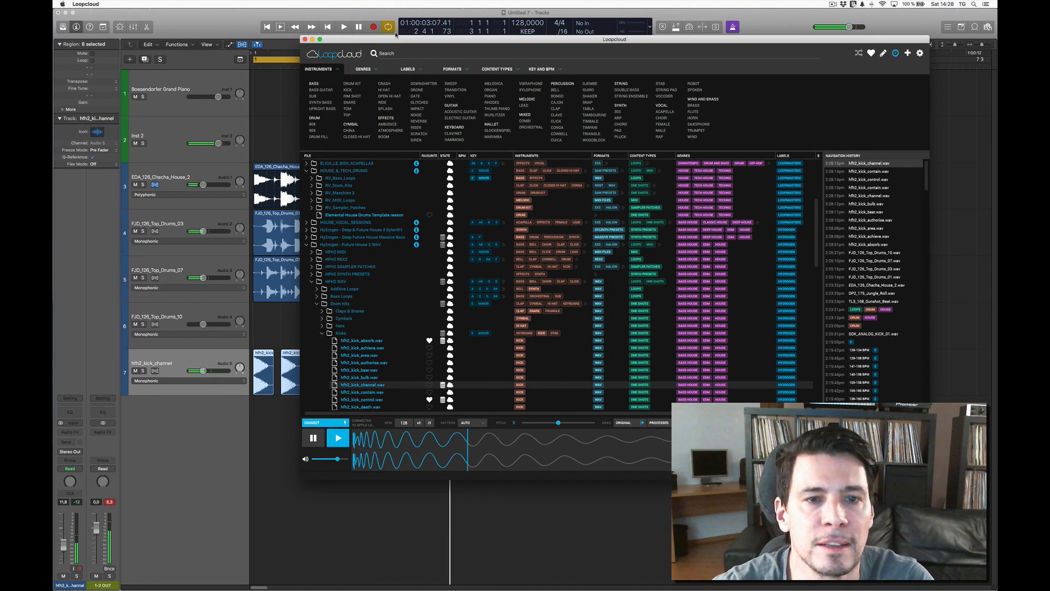
drag(396, 38, 338, 43)
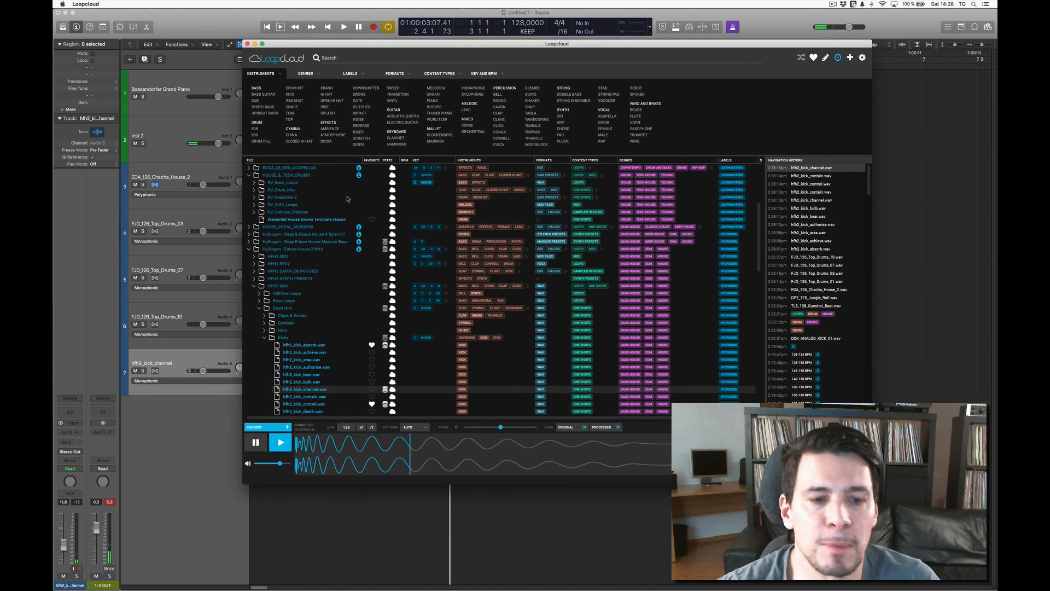
click(264, 337)
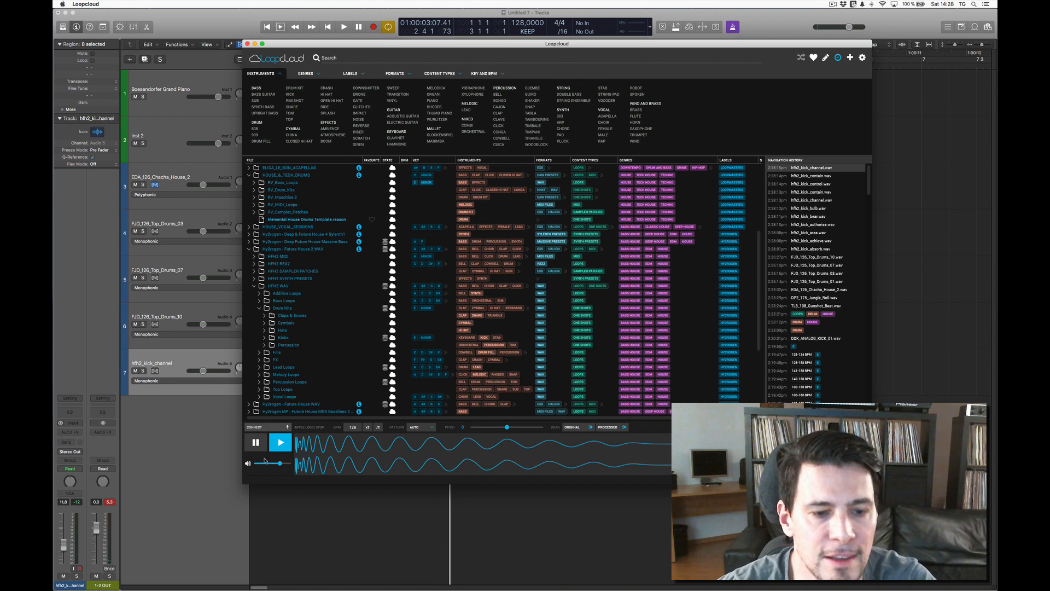
click(253, 285)
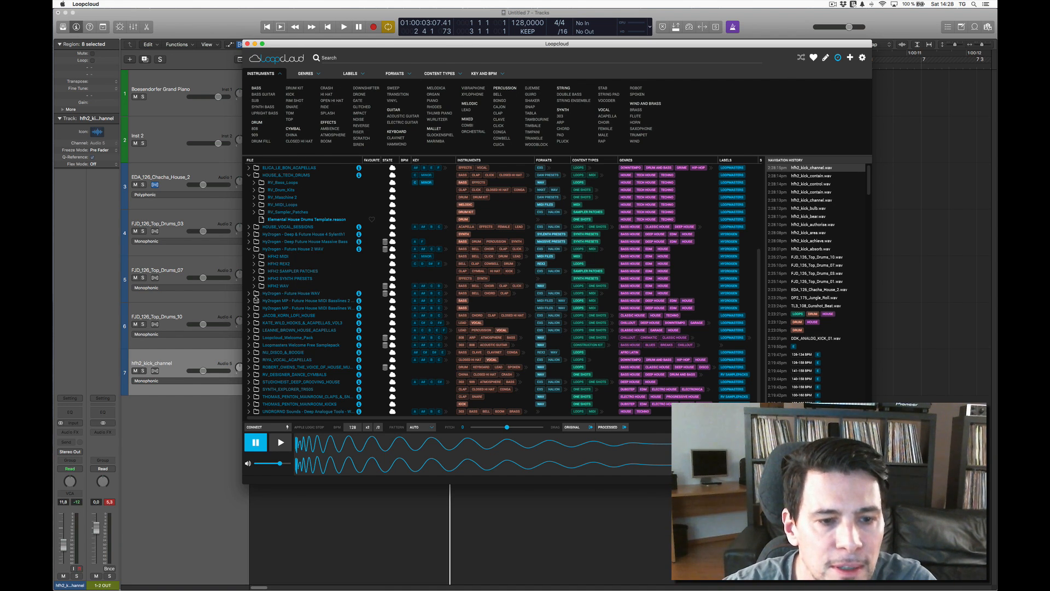
Expand the Hy2rogen - Future House WAV pack down to the Vocal Loops folder inside HFH WAV.
click(249, 294)
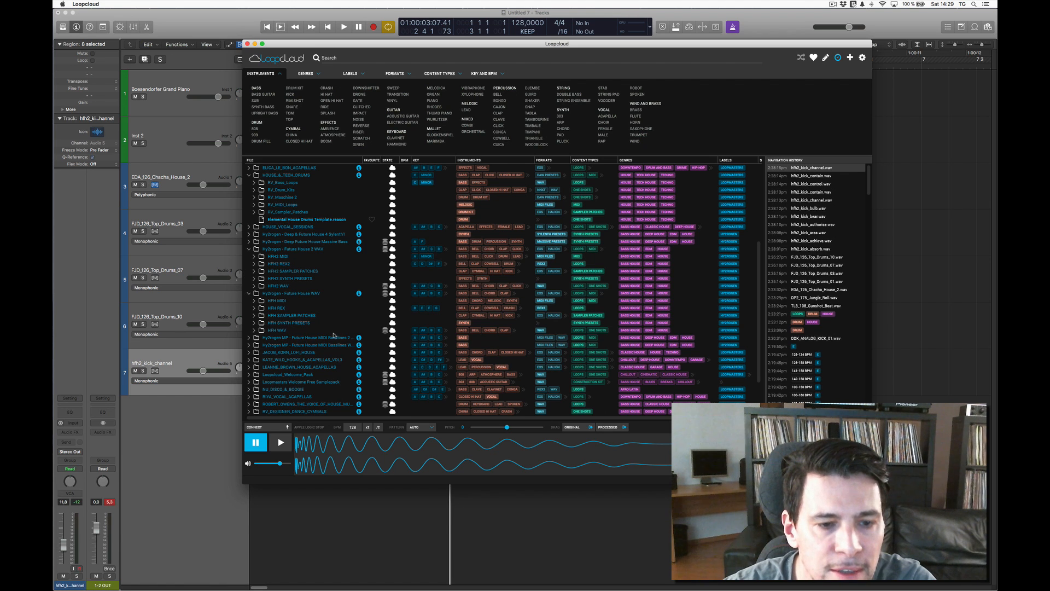
click(253, 331)
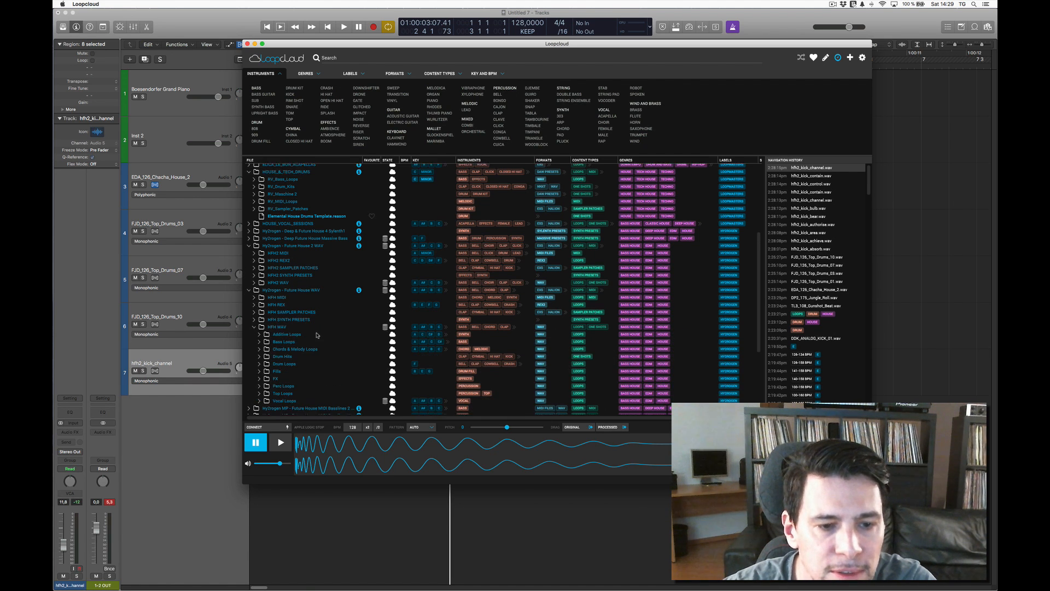
scroll(335, 342, down, 1)
click(293, 375)
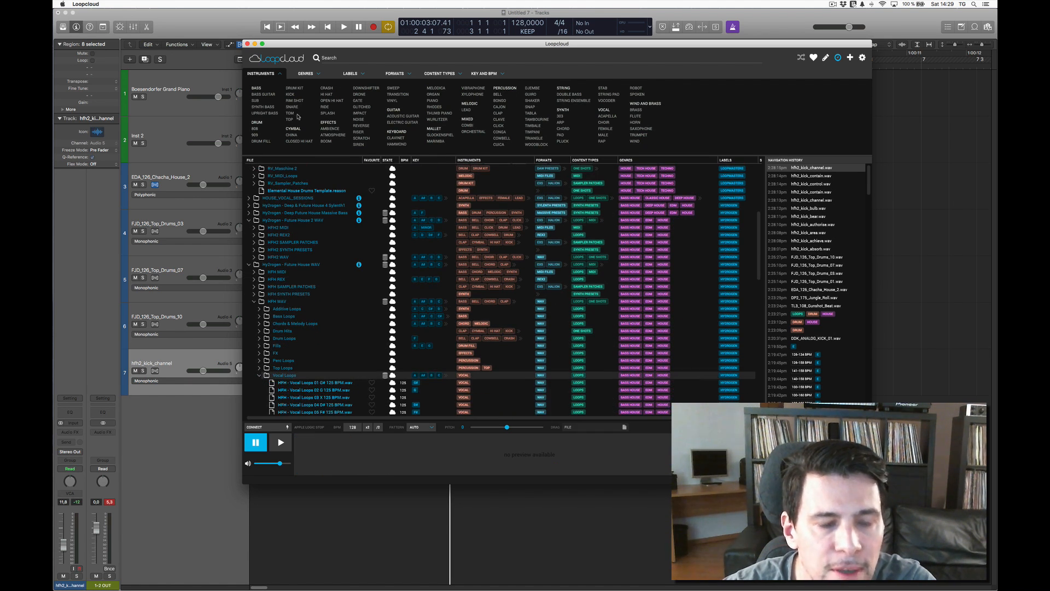
Preview HFH - Vocal Loops 01 through 05, replay HFH - Vocal Loops 02 G 125 BPM.wav and pause the preview.
drag(316, 49, 405, 48)
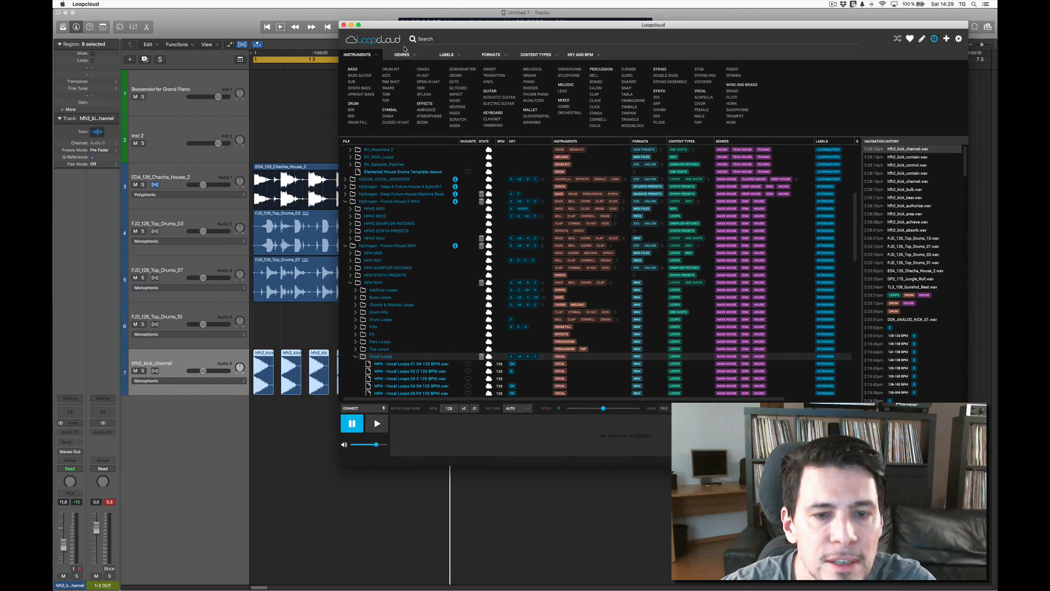
click(406, 365)
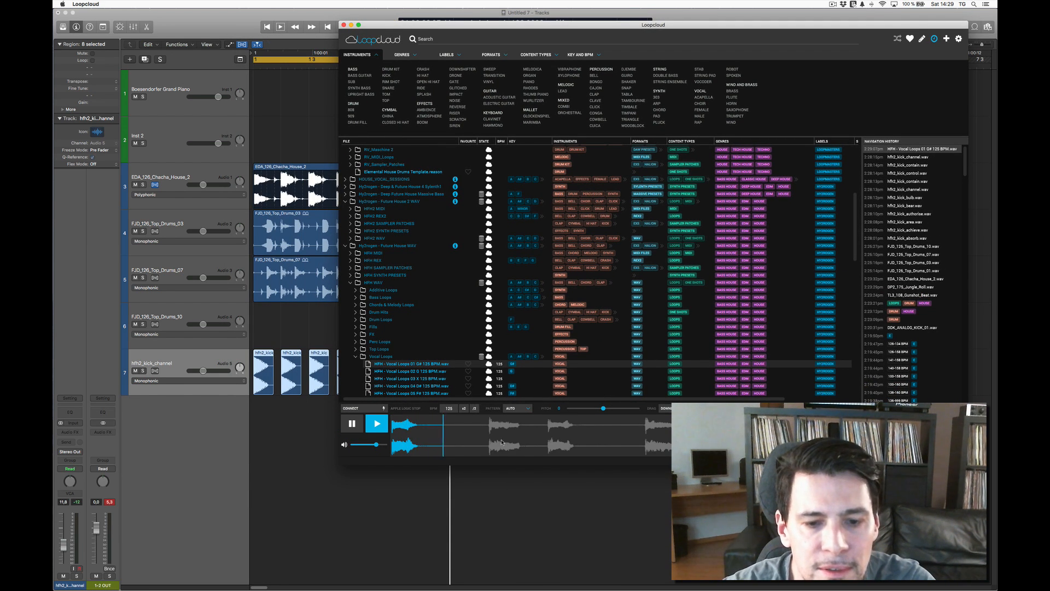
click(436, 373)
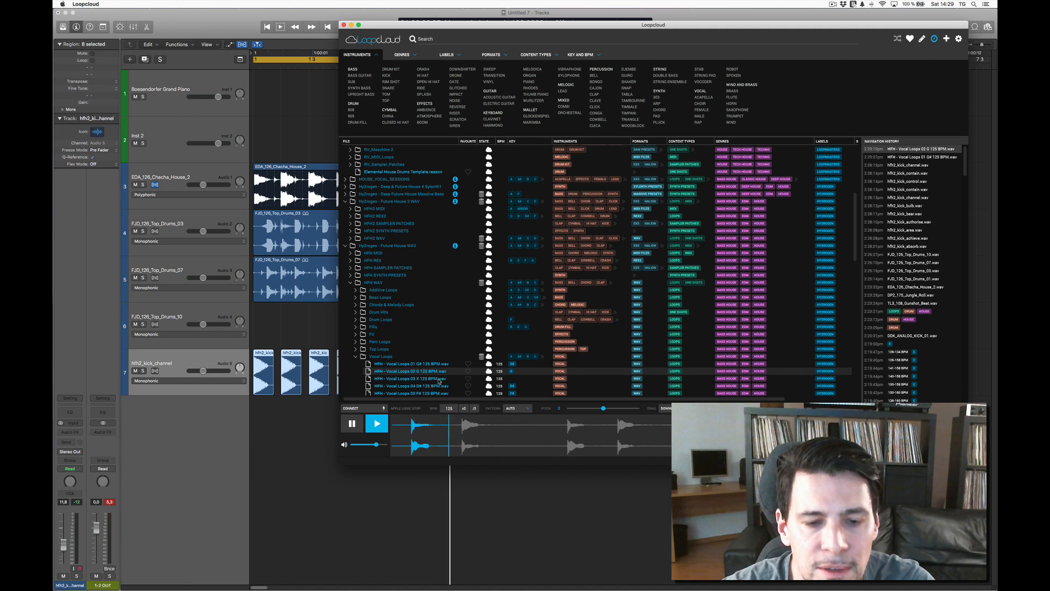
click(421, 379)
click(421, 388)
click(421, 393)
scroll(423, 372, down, 2)
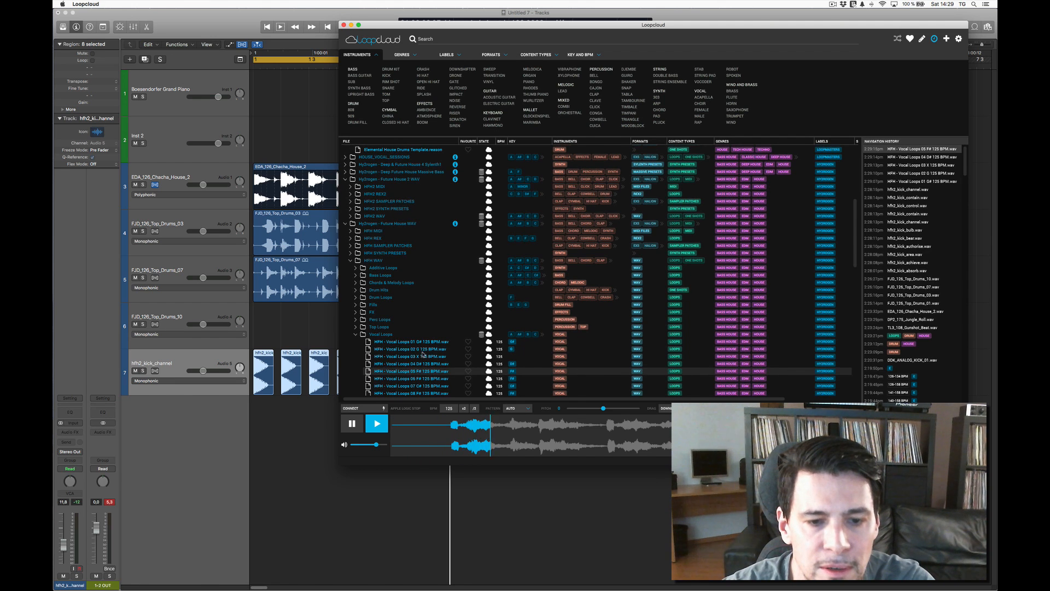
click(421, 349)
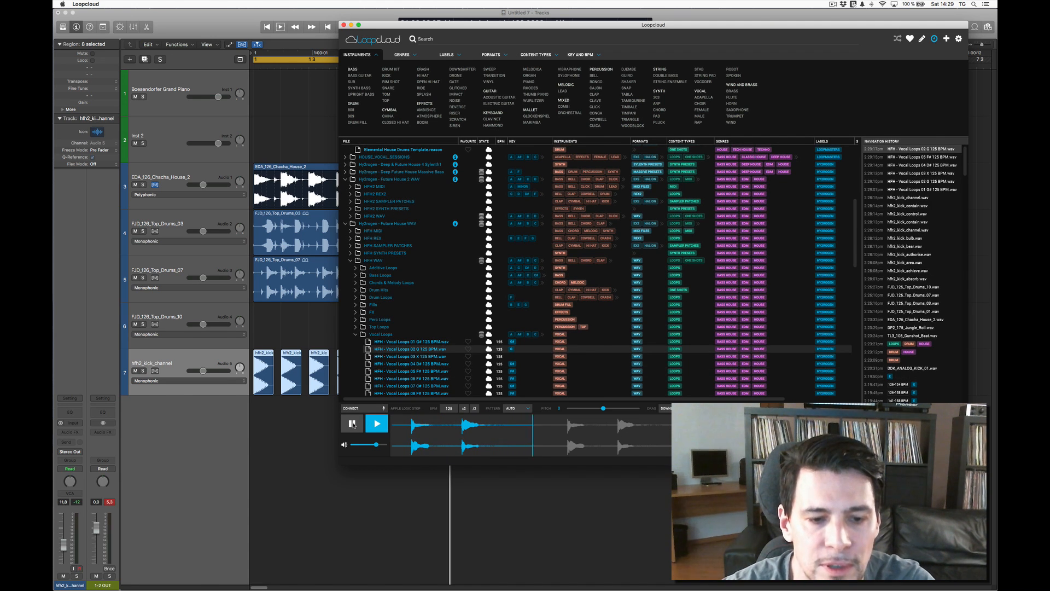
click(352, 424)
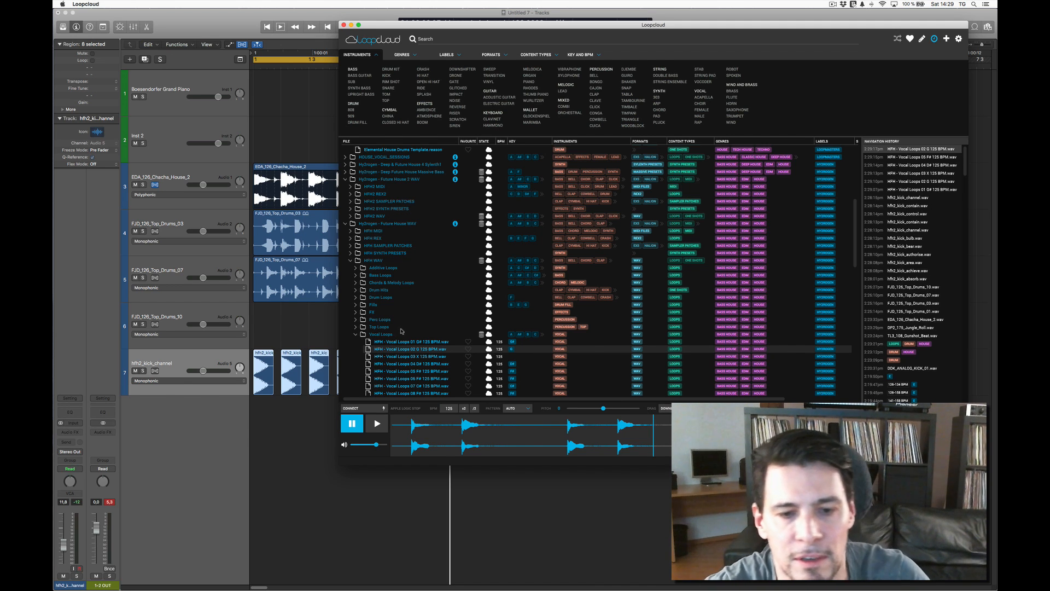
Import HFH - Vocal Loops 02 G 125 BPM.wav onto a new track below the kicks in Logic Pro X and play the mix.
drag(405, 350, 265, 449)
click(201, 408)
key(space)
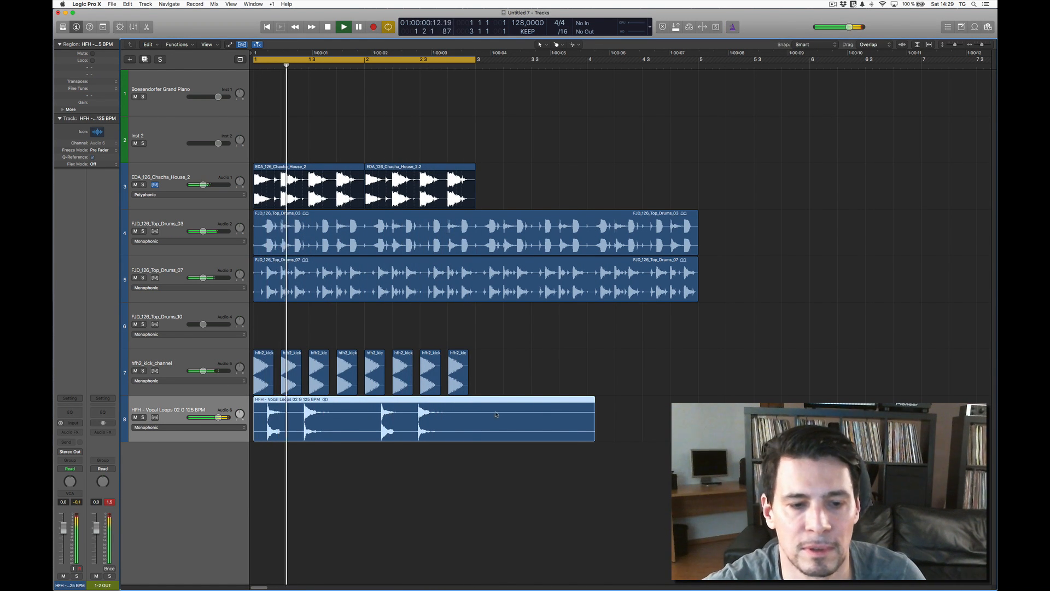
key(space)
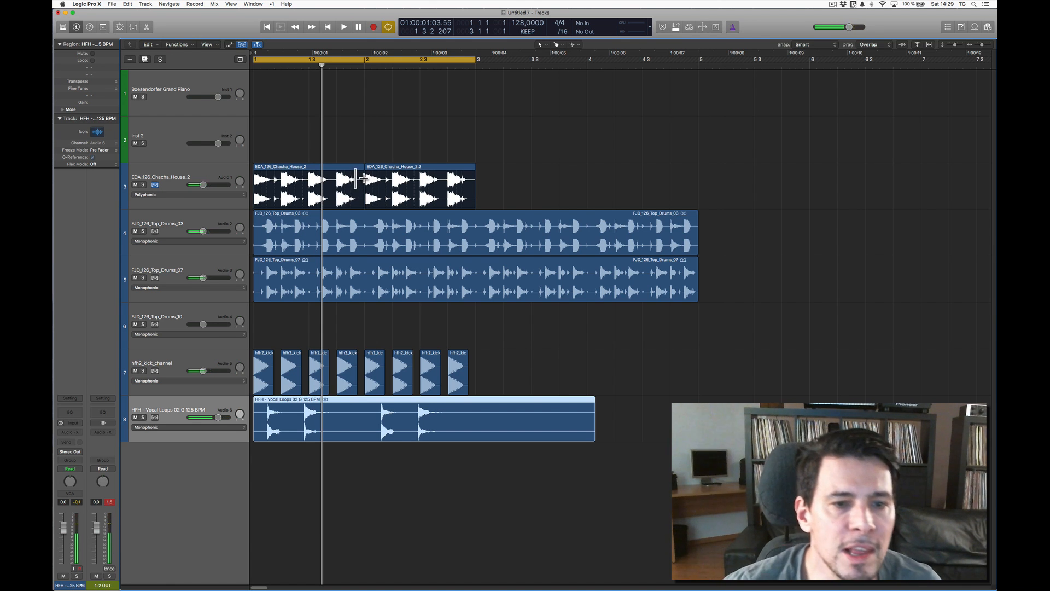
Set the vocal loop track's flex mode to Polyphonic and shorten its region to end at bar 4.
click(175, 427)
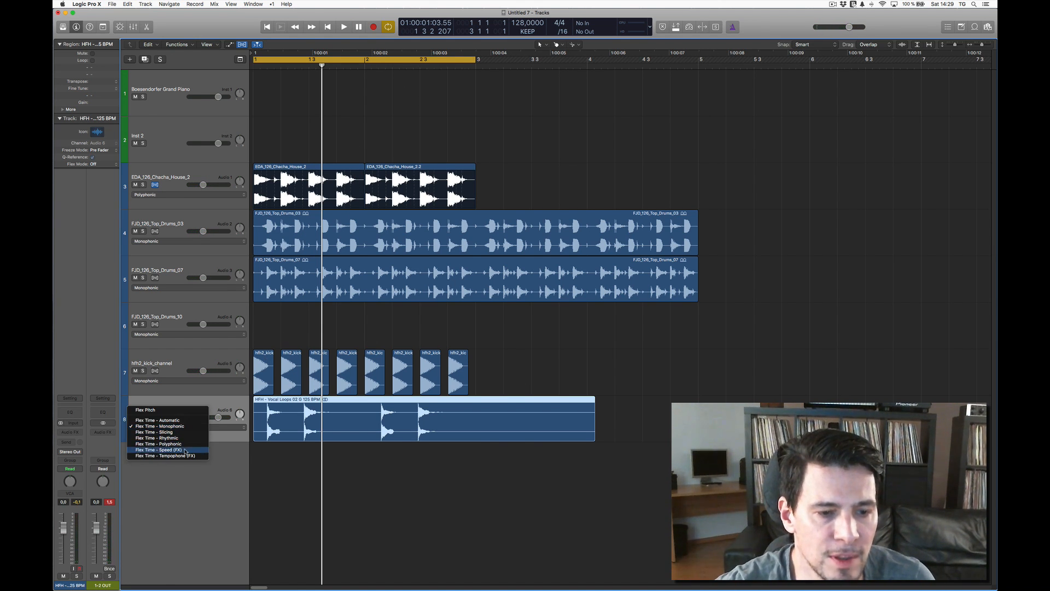
click(200, 443)
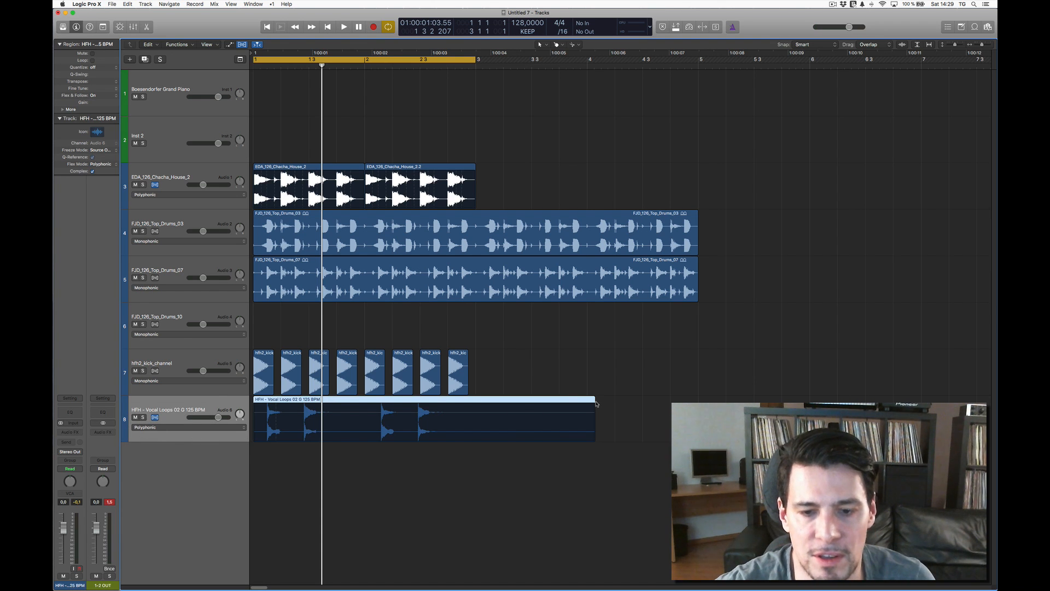
drag(593, 401, 587, 403)
Play the arrangement with the adjusted vocal loop and select the Boesendorfer Grand Piano track.
key(space)
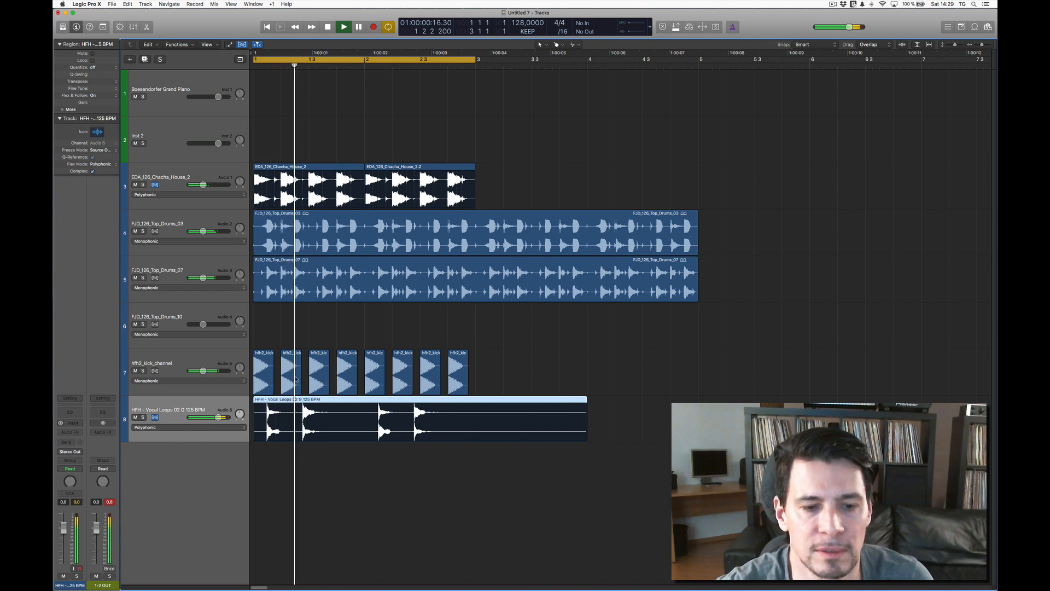
scroll(439, 347, down, 3)
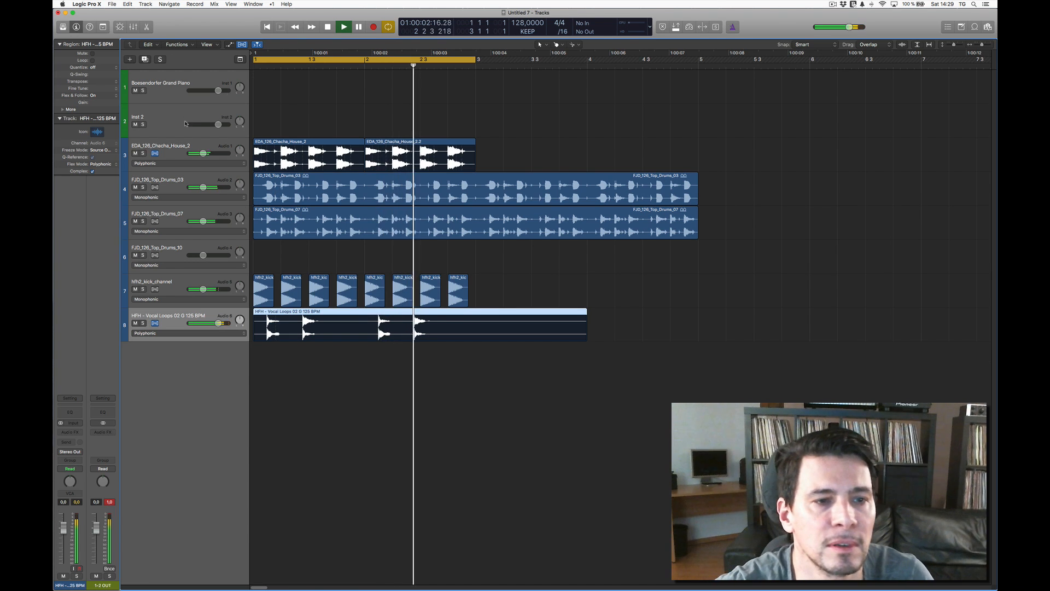
key(space)
click(169, 81)
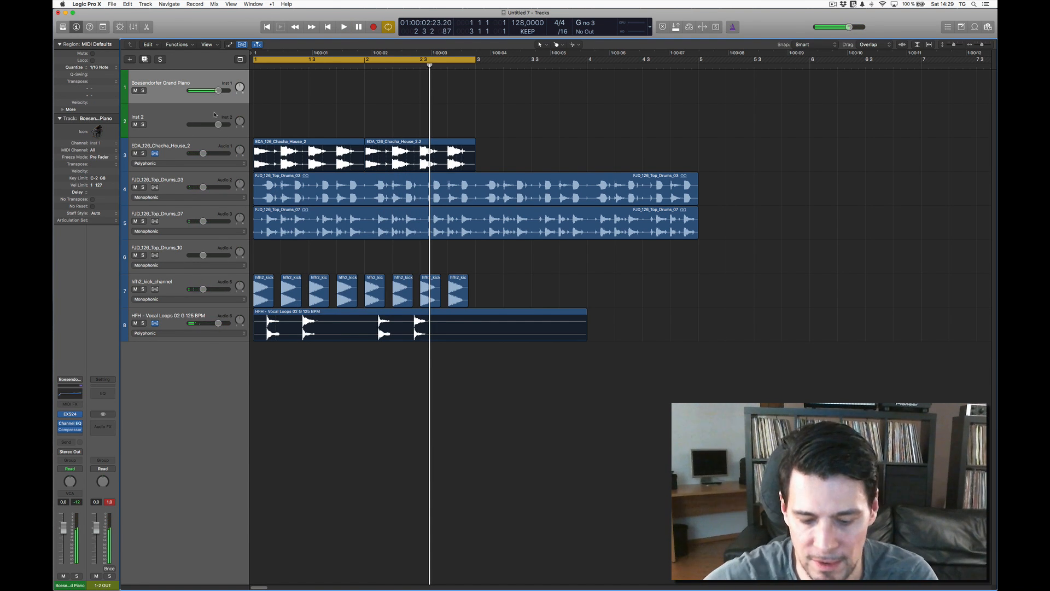
Switch to Loopcloud and filter the sounds by key G and a tempo range of 122–130 BPM.
key(super+Tab)
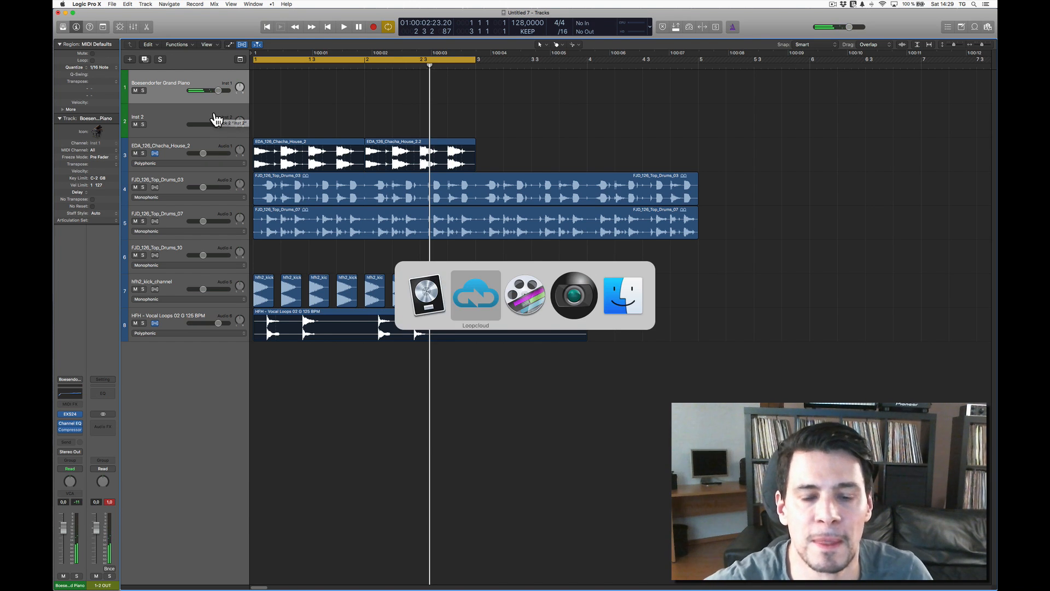
drag(443, 26, 382, 48)
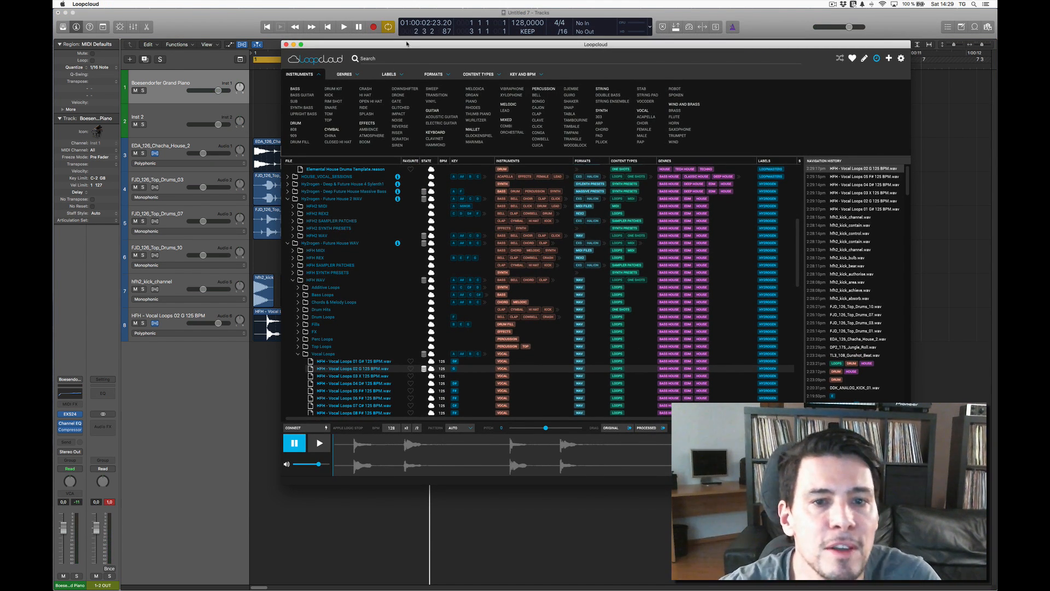
drag(407, 43, 399, 47)
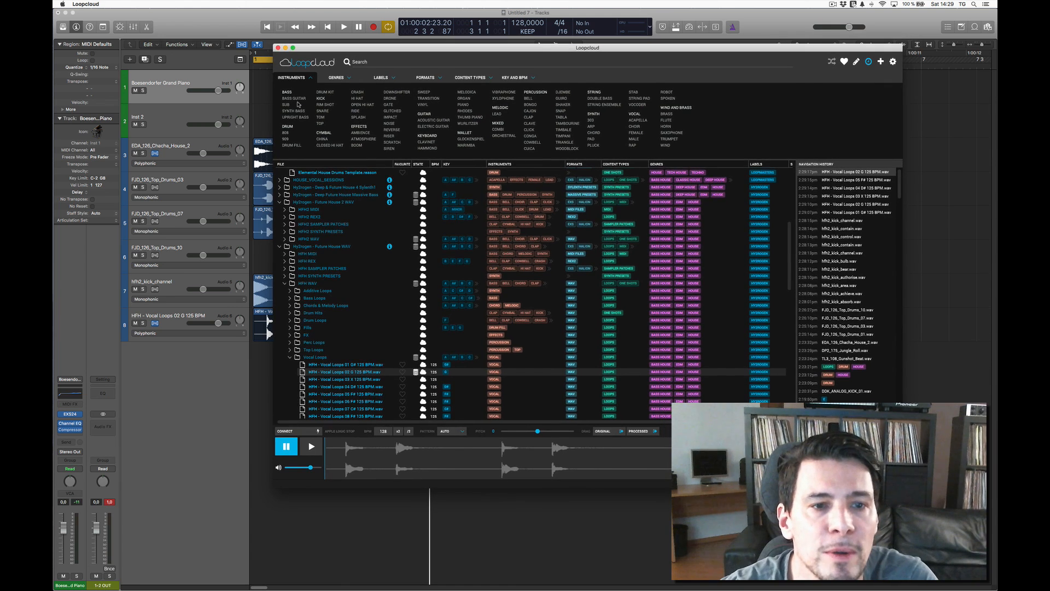
click(515, 78)
click(439, 117)
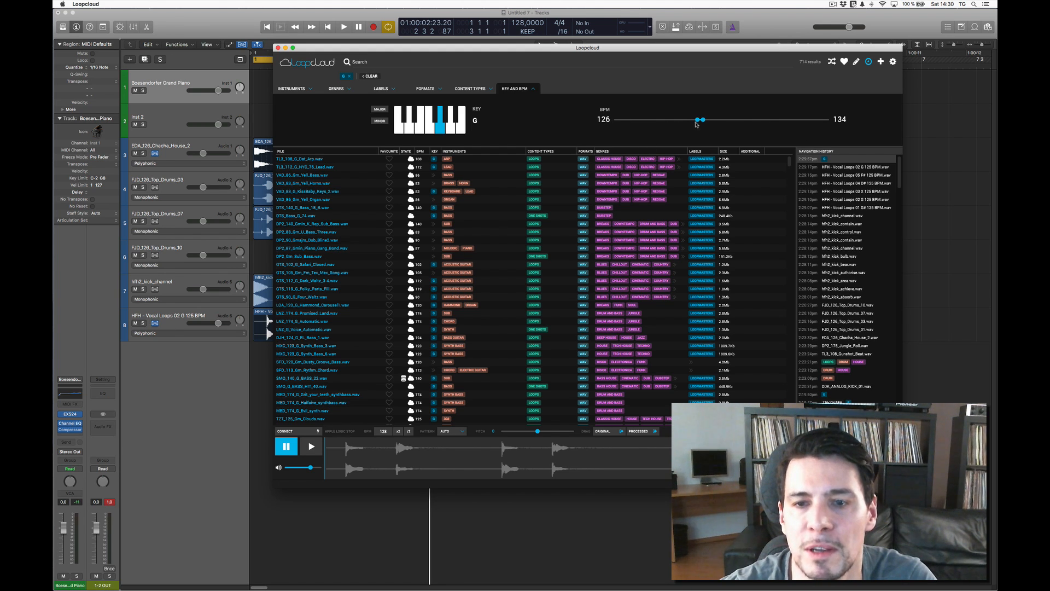
click(702, 121)
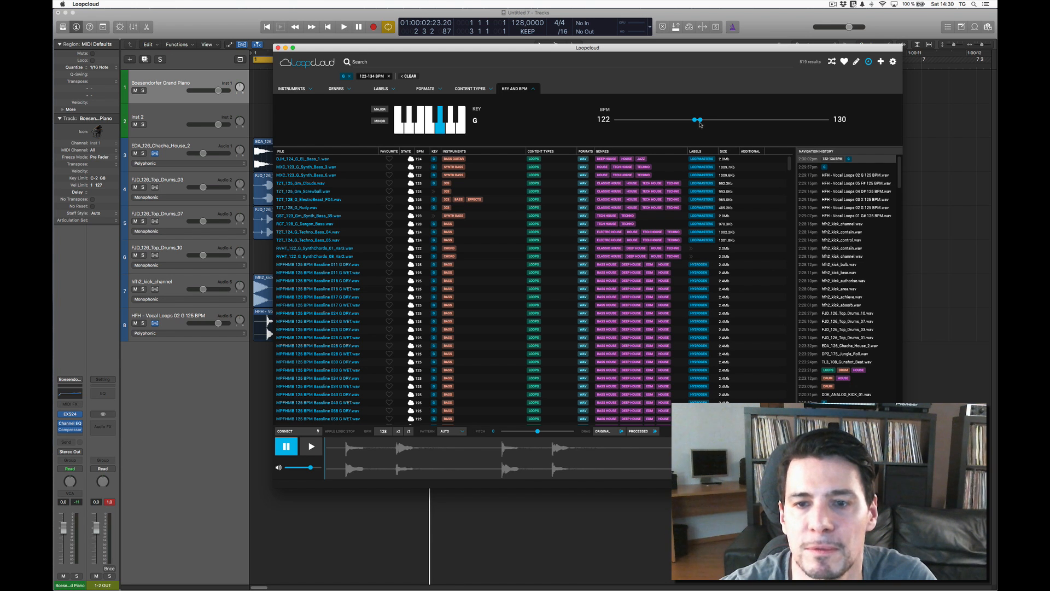
mouse_move(383, 48)
mouse_down()
mouse_move(412, 55)
mouse_move(372, 52)
mouse_up()
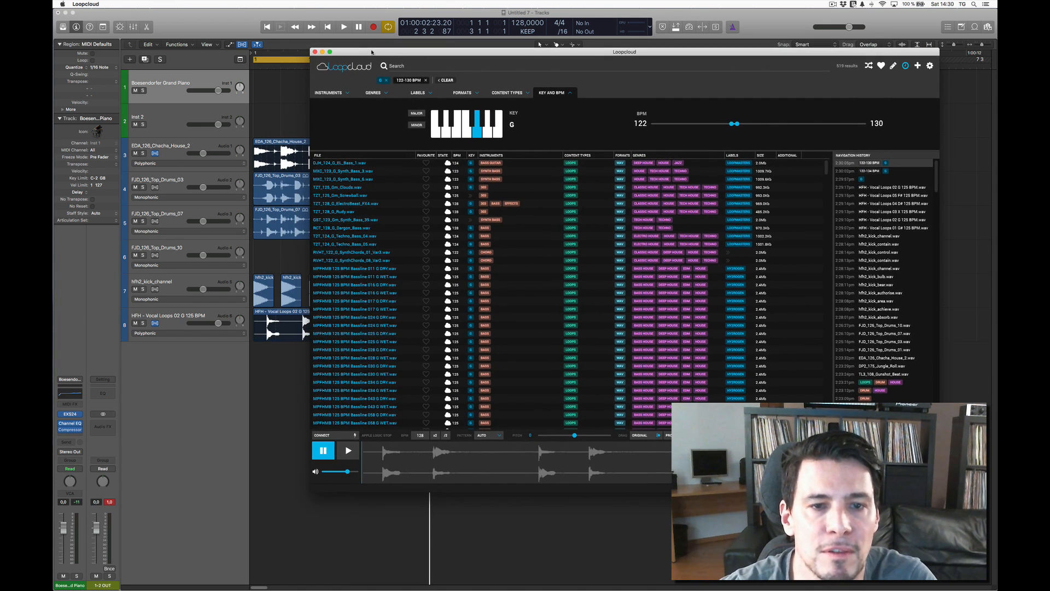
Filter the key G, 122–130 BPM results by the Loops content type.
click(344, 164)
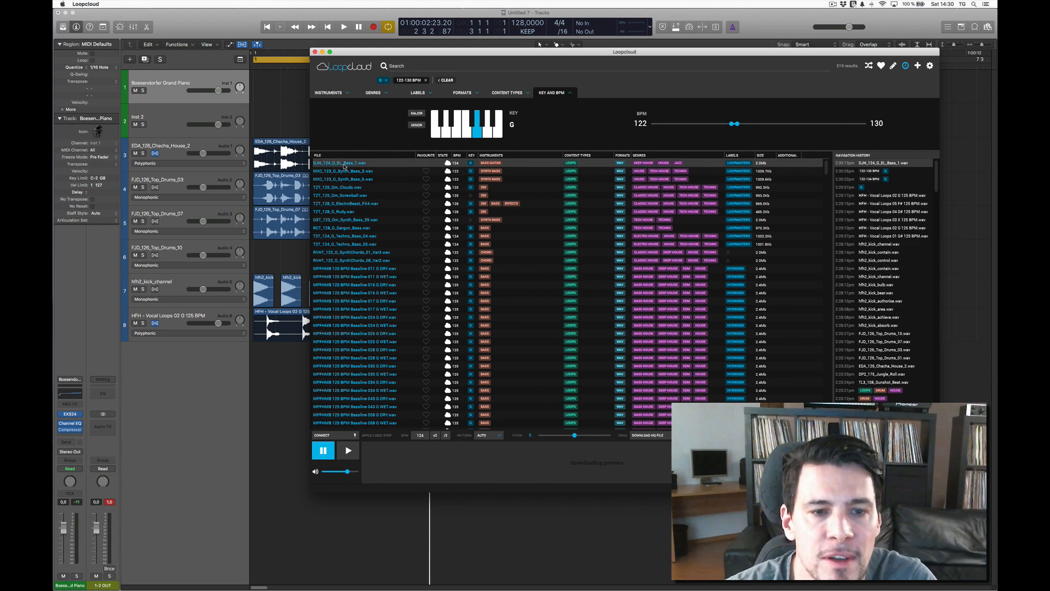
click(460, 93)
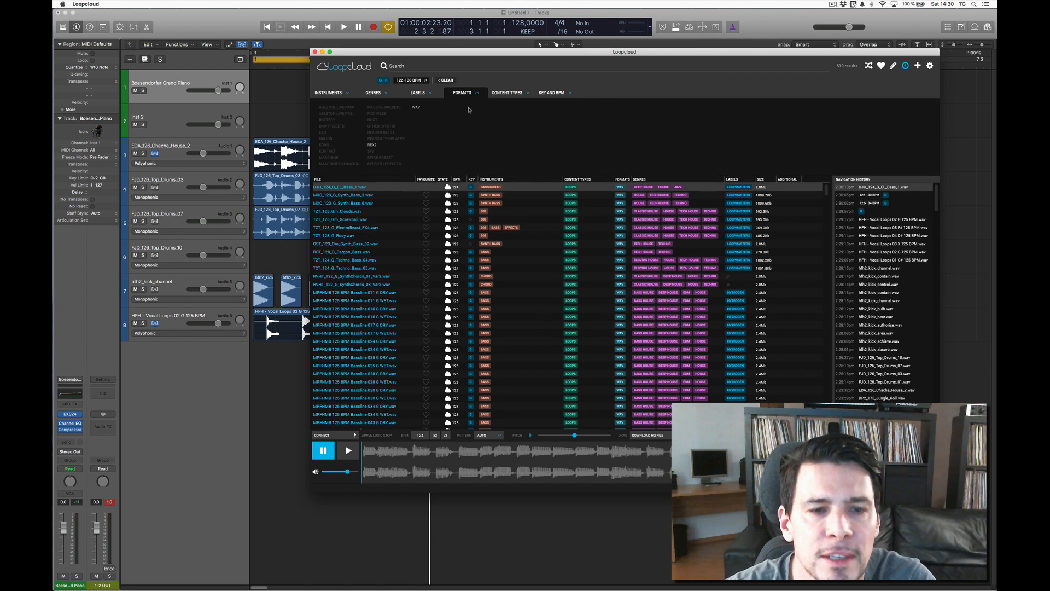
click(499, 93)
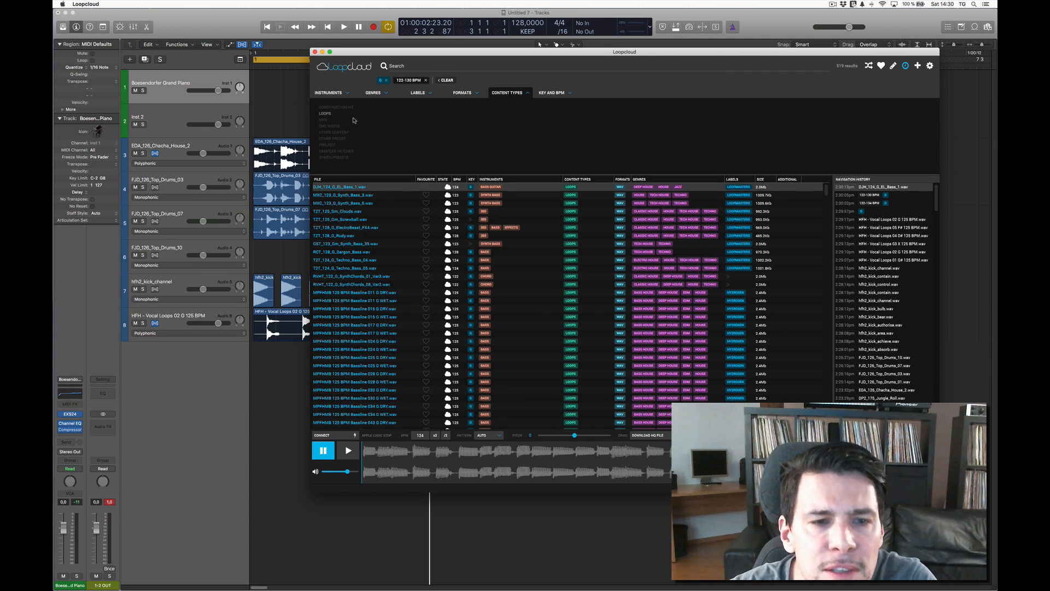
click(326, 114)
Audition the first bass guitar loop on its own and together with the arrangement playing in Logic Pro X.
click(352, 189)
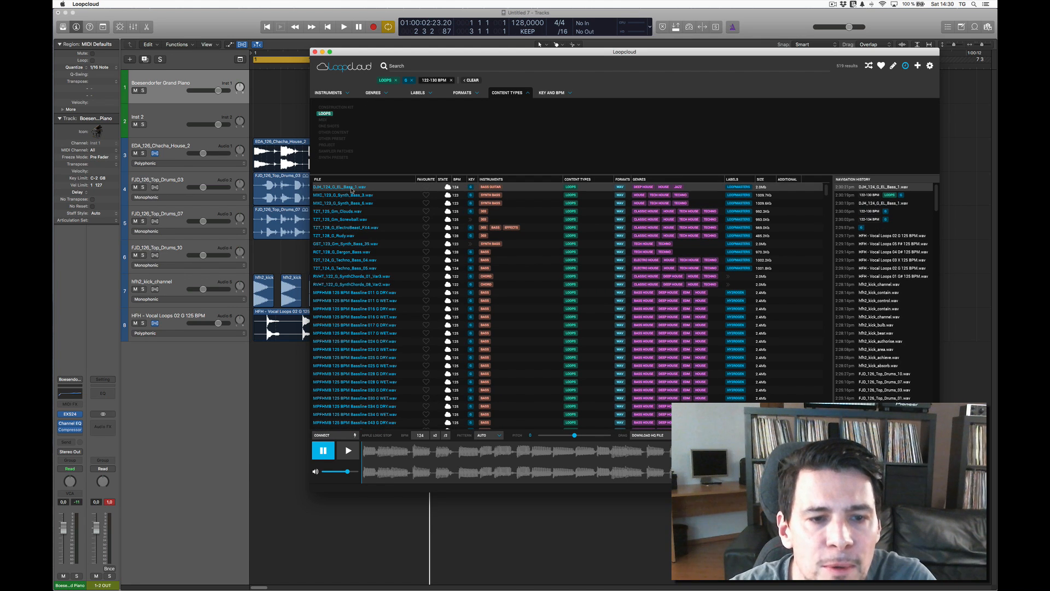
click(347, 452)
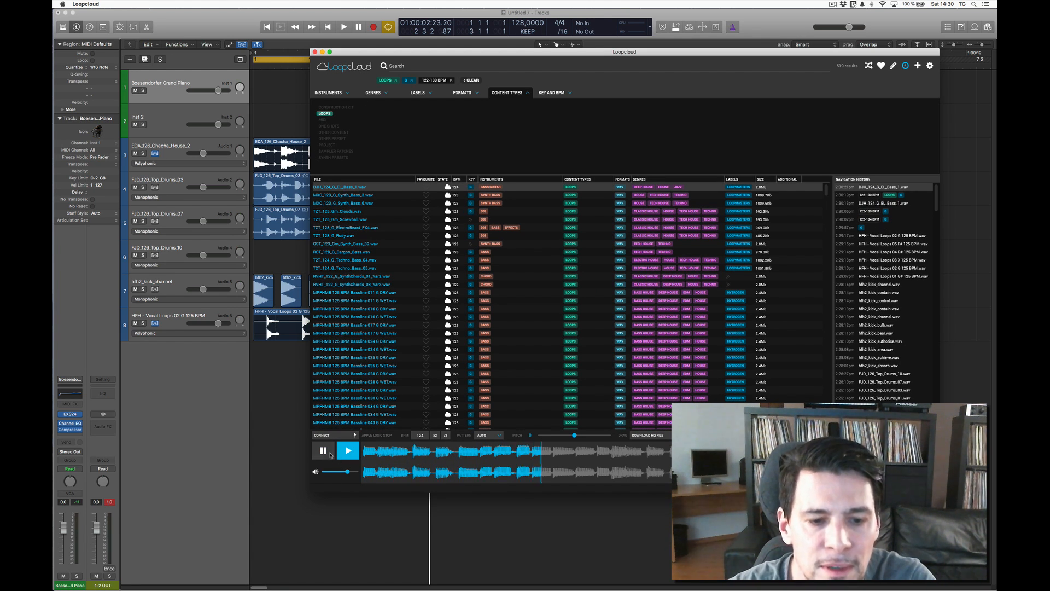
click(332, 455)
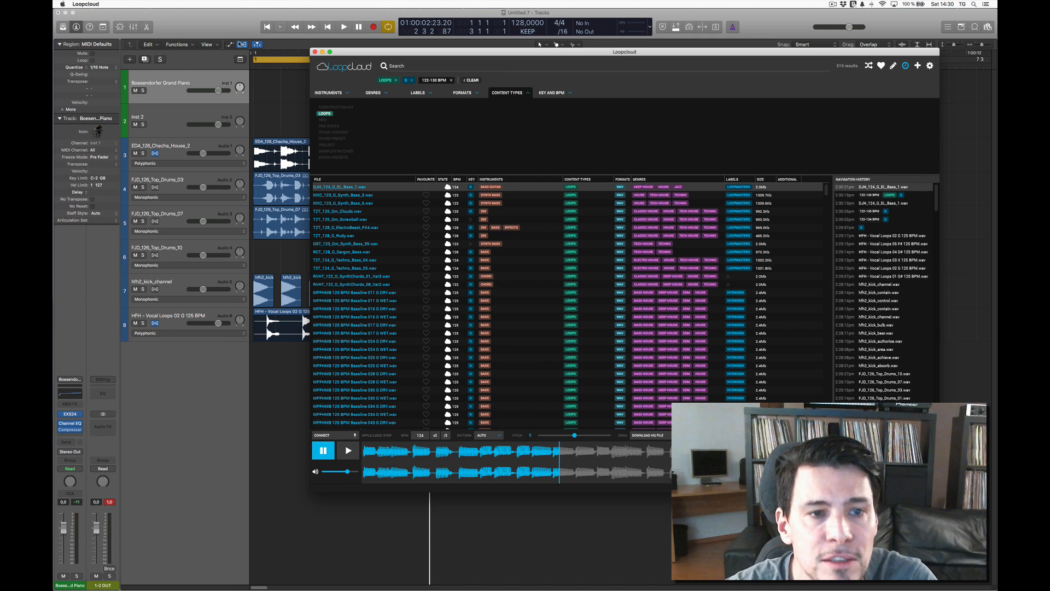
click(278, 21)
click(341, 26)
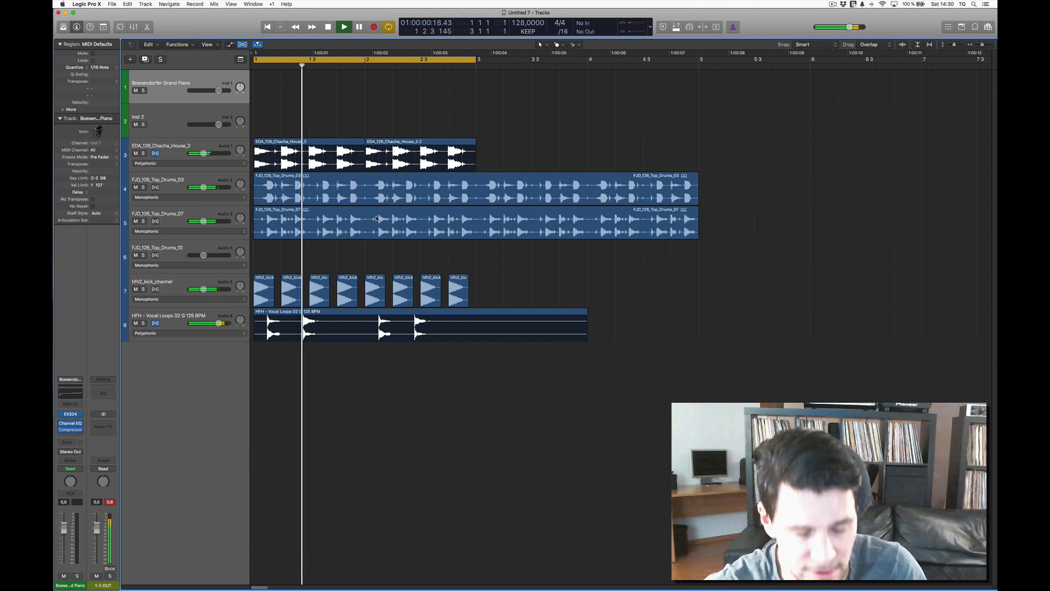
key(super+Tab)
click(348, 450)
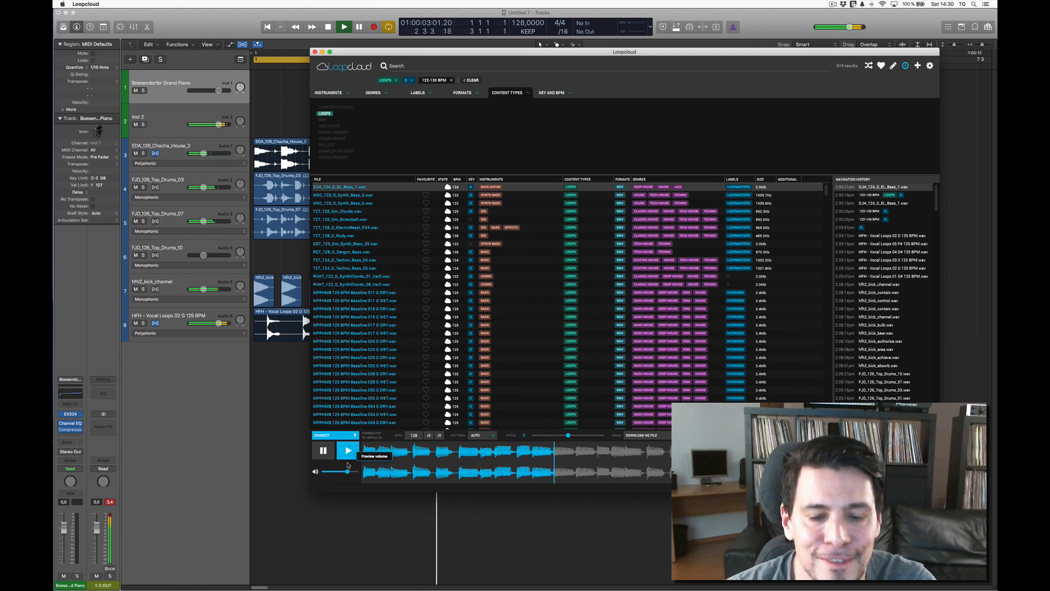
Audition the following G loops in sync and import TZT_125_Gm_Screwball.wav at bar 1 on a new track below the vocal loop.
click(343, 195)
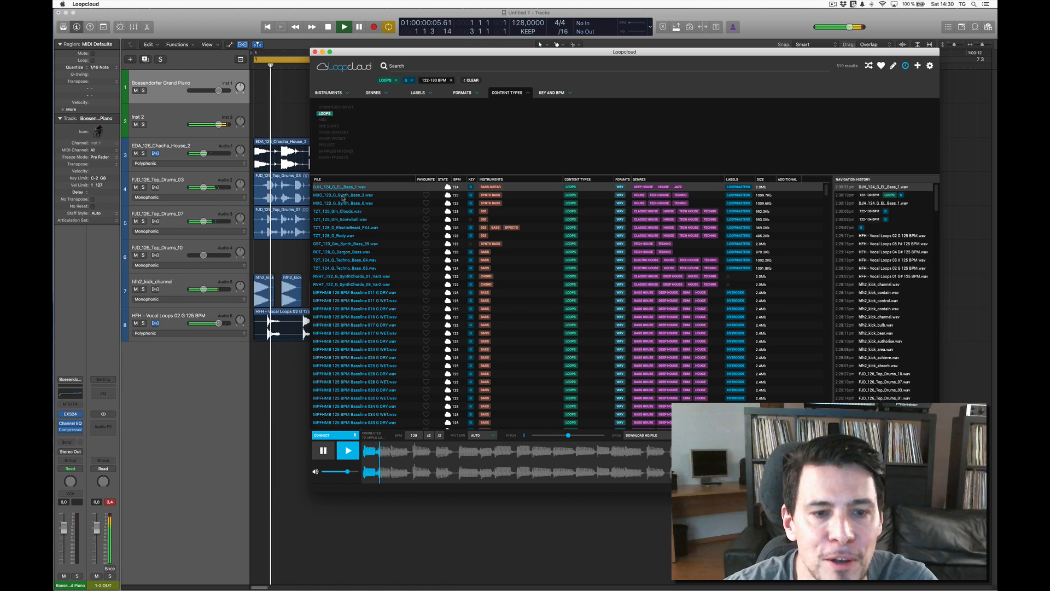
click(343, 196)
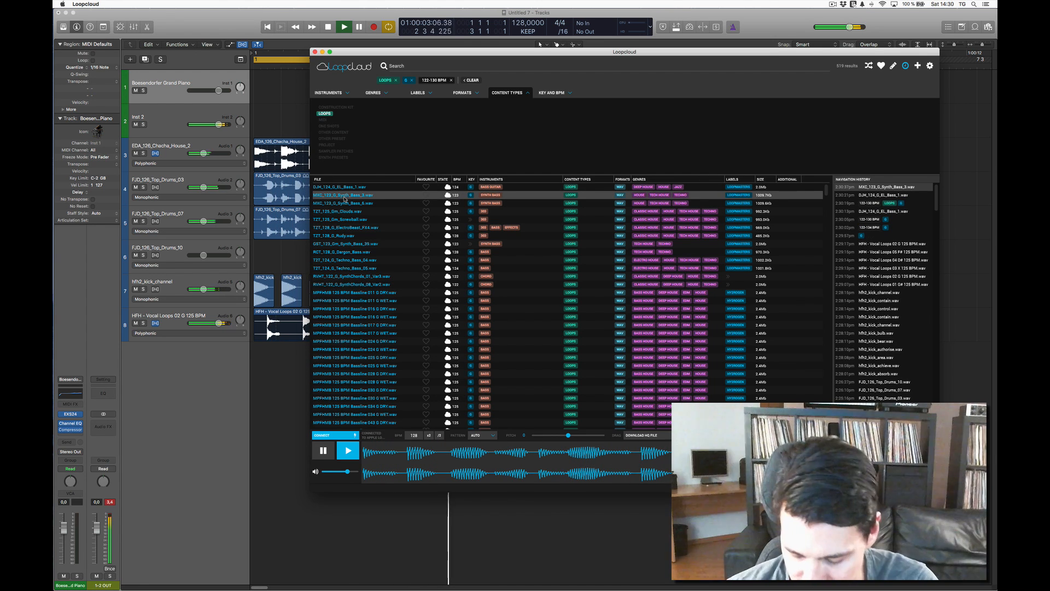
key(Down)
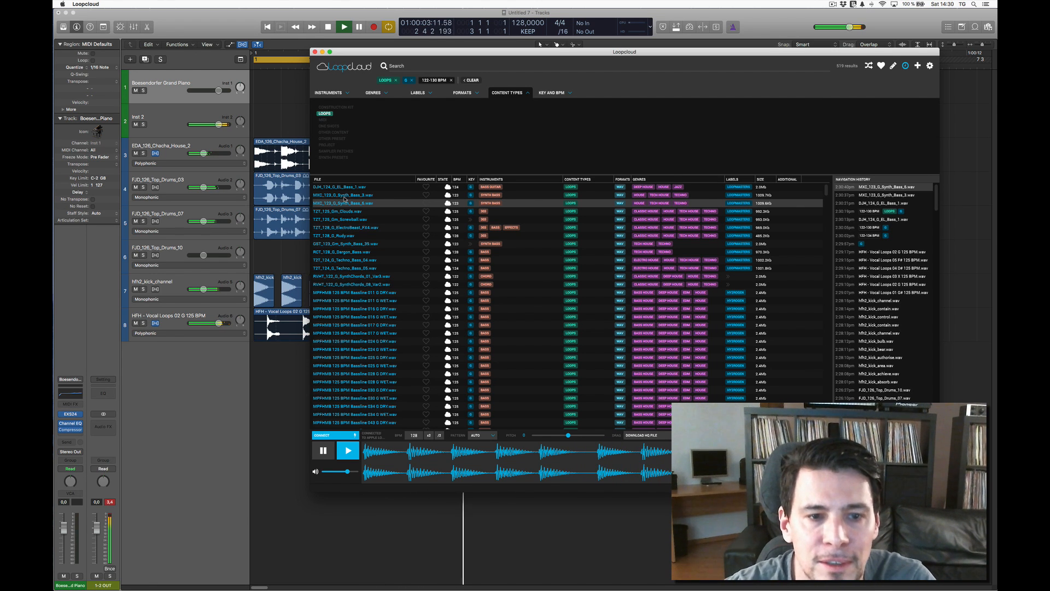
key(Down)
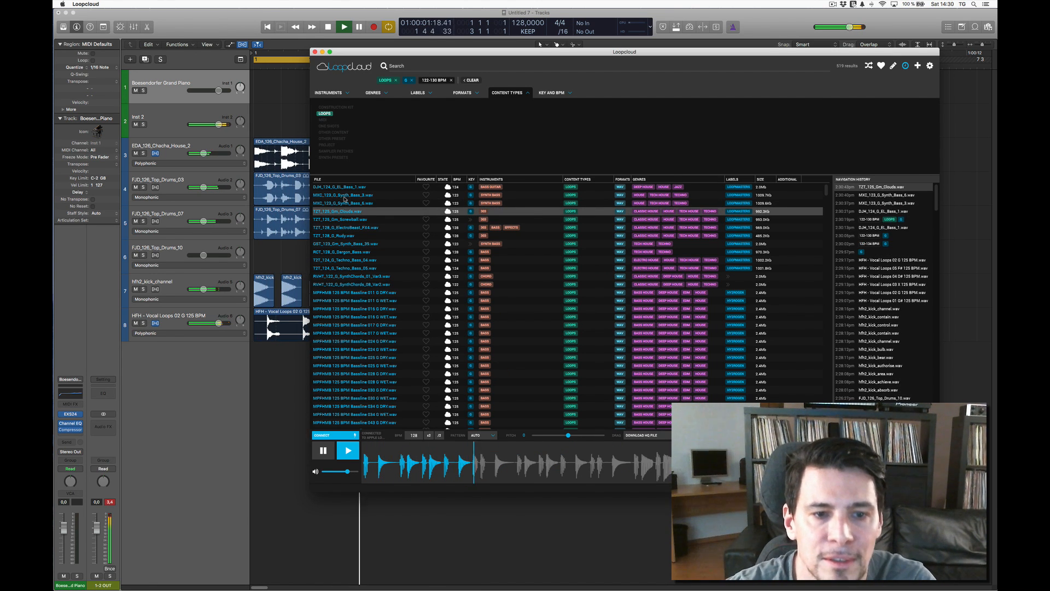
key(Down)
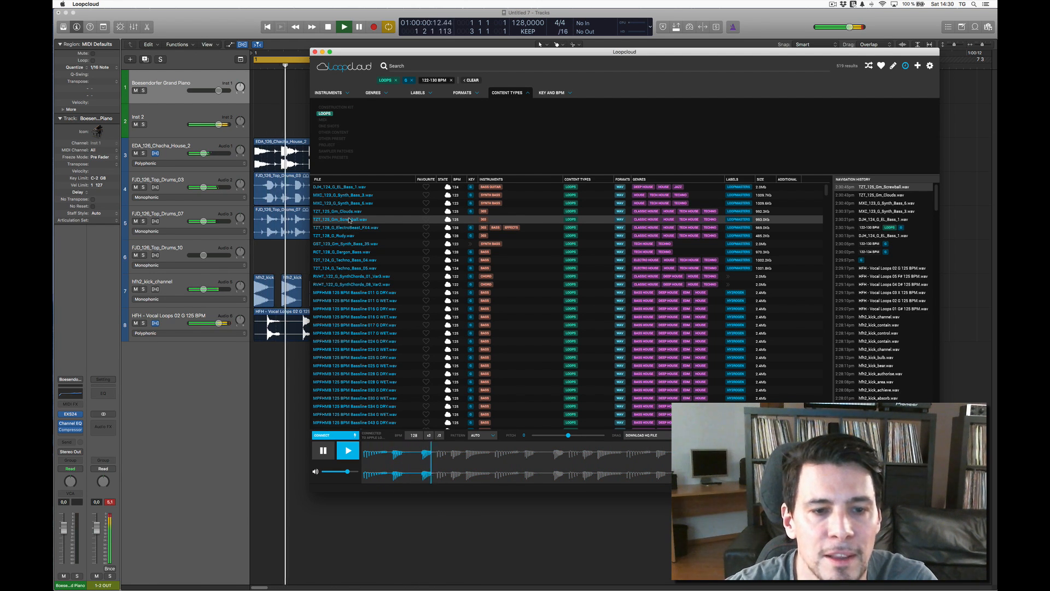
drag(349, 220, 293, 351)
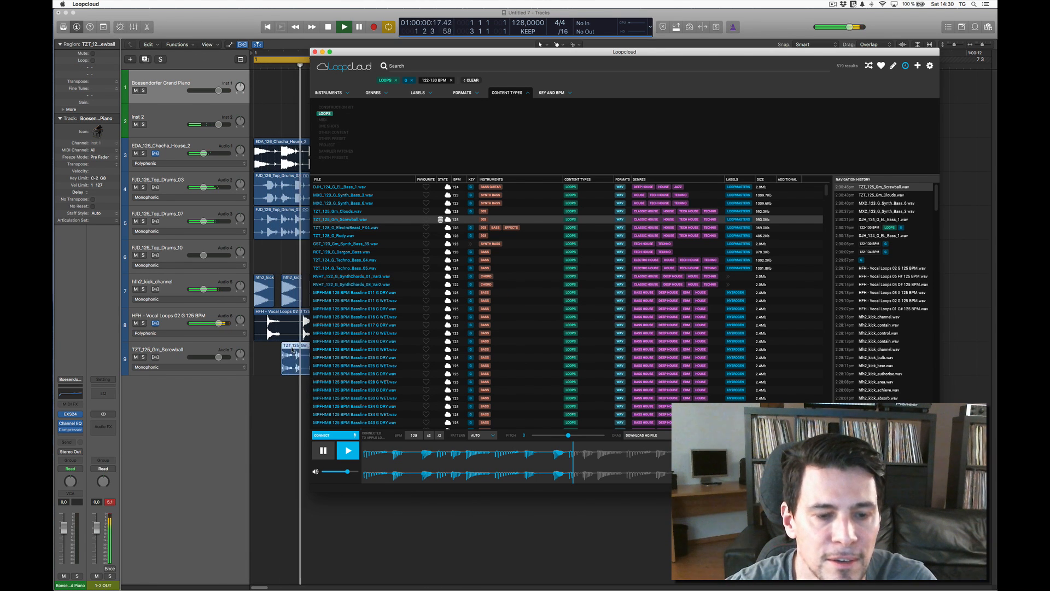
click(294, 351)
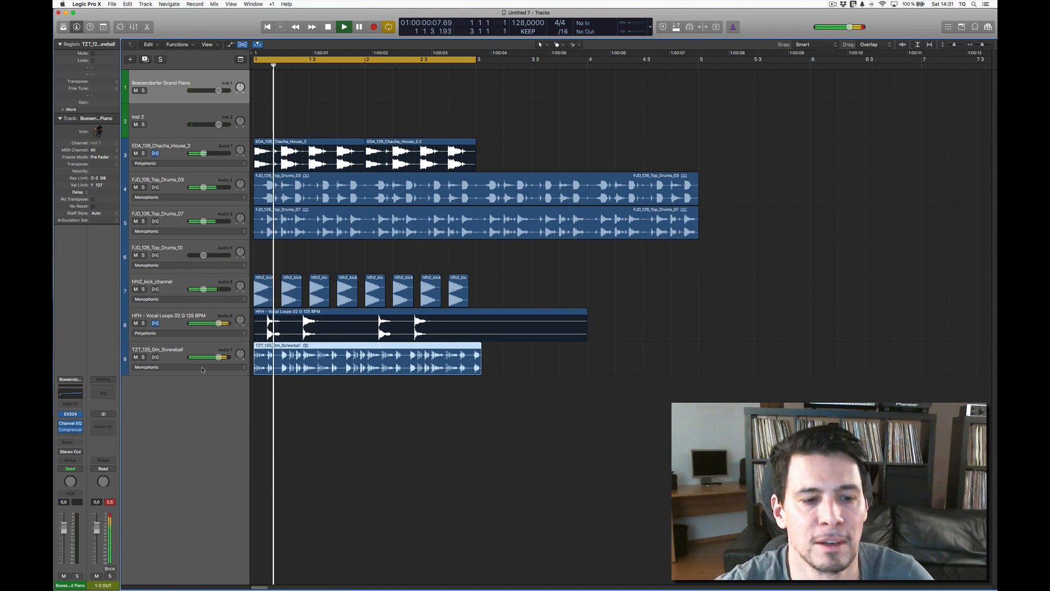
Set the Screwball track's flex mode to Polyphonic, shorten its region to end at bar 3 and play the arrangement.
click(178, 358)
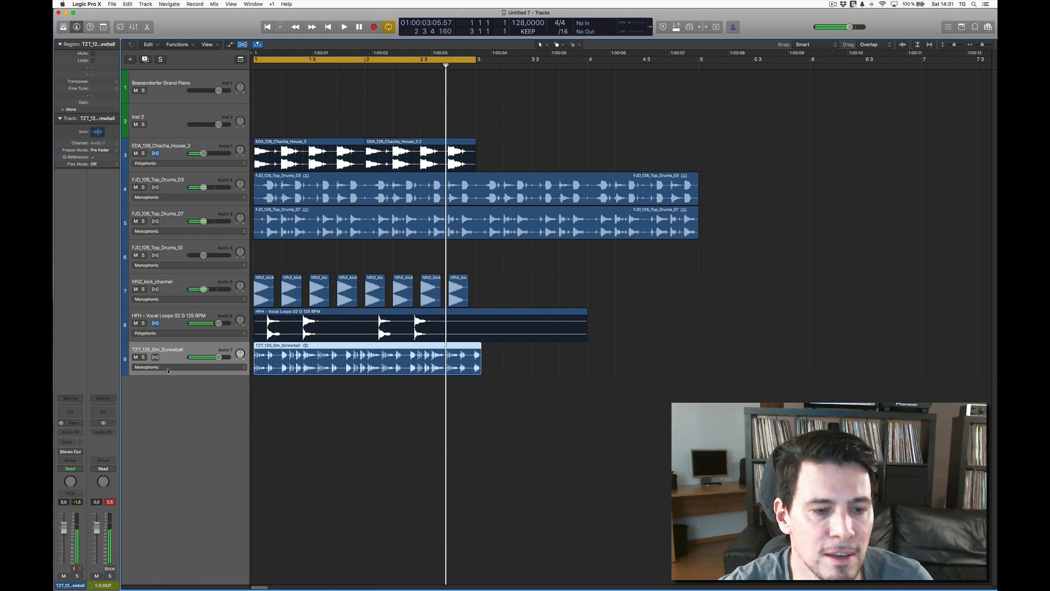
click(167, 372)
click(156, 359)
drag(481, 350, 475, 345)
key(space)
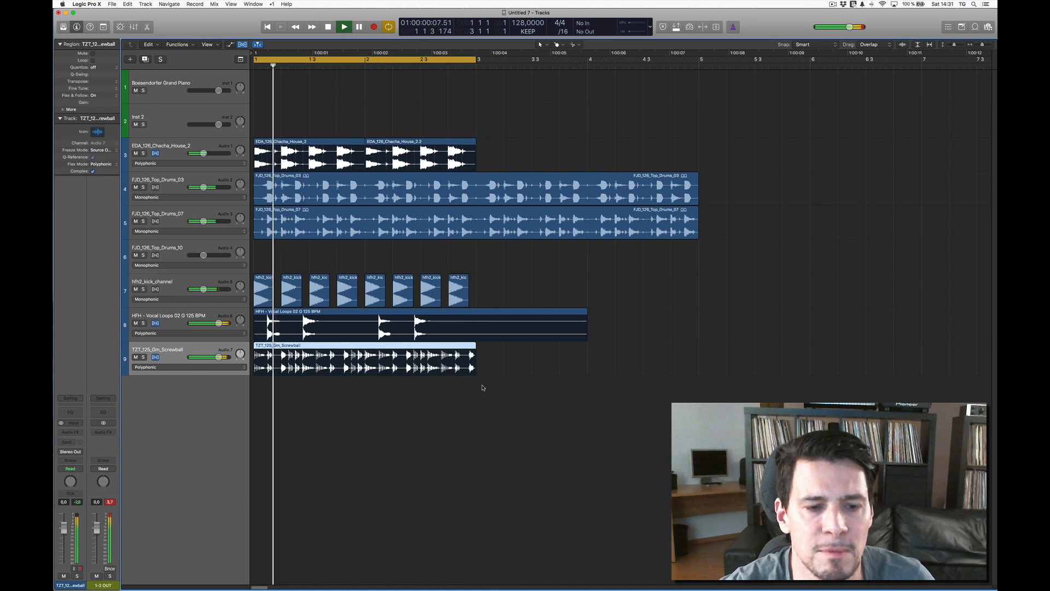
Pause the Loopcloud preview and insert a Compressor on the Screwball track in Logic Pro X.
key(super+Tab)
click(326, 456)
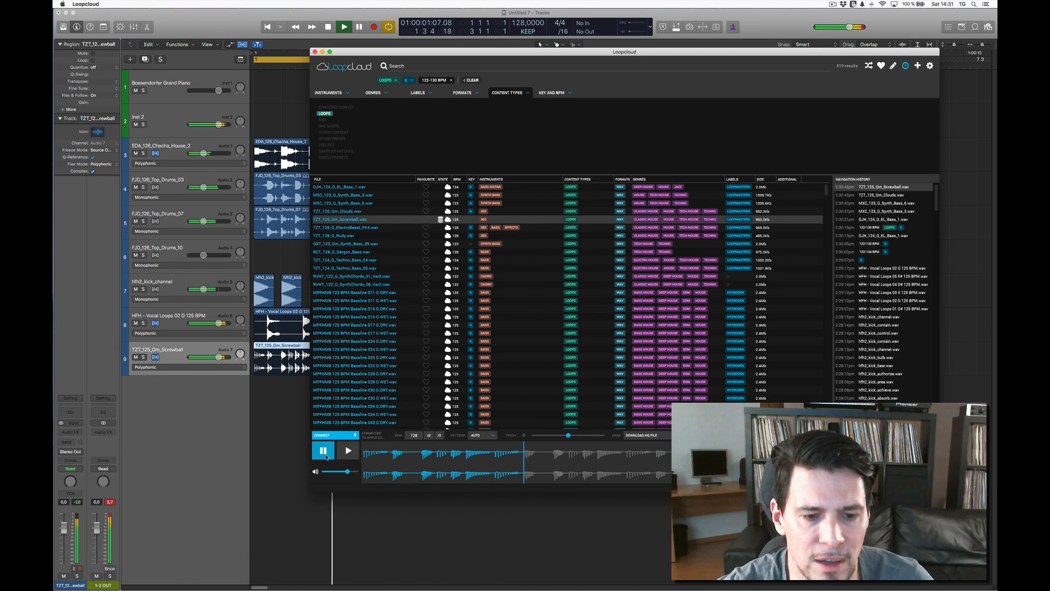
click(168, 349)
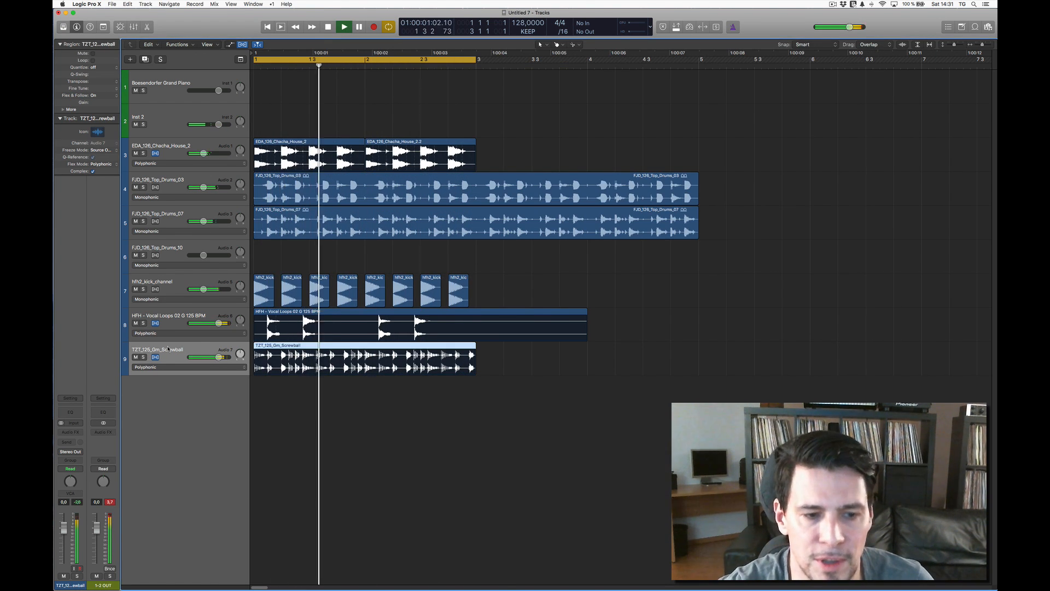
click(70, 432)
mouse_move(87, 498)
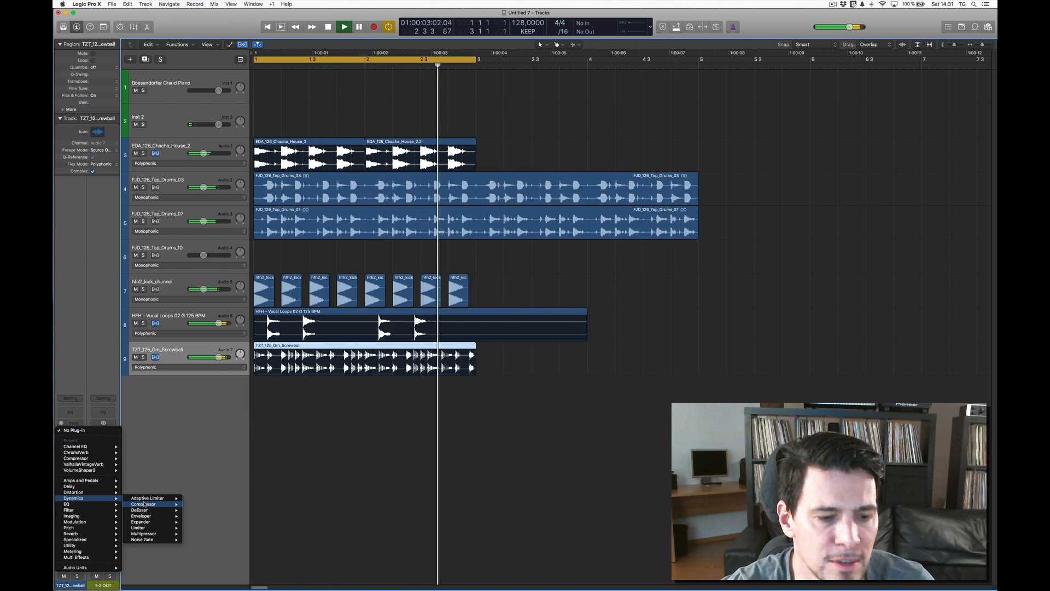
click(144, 504)
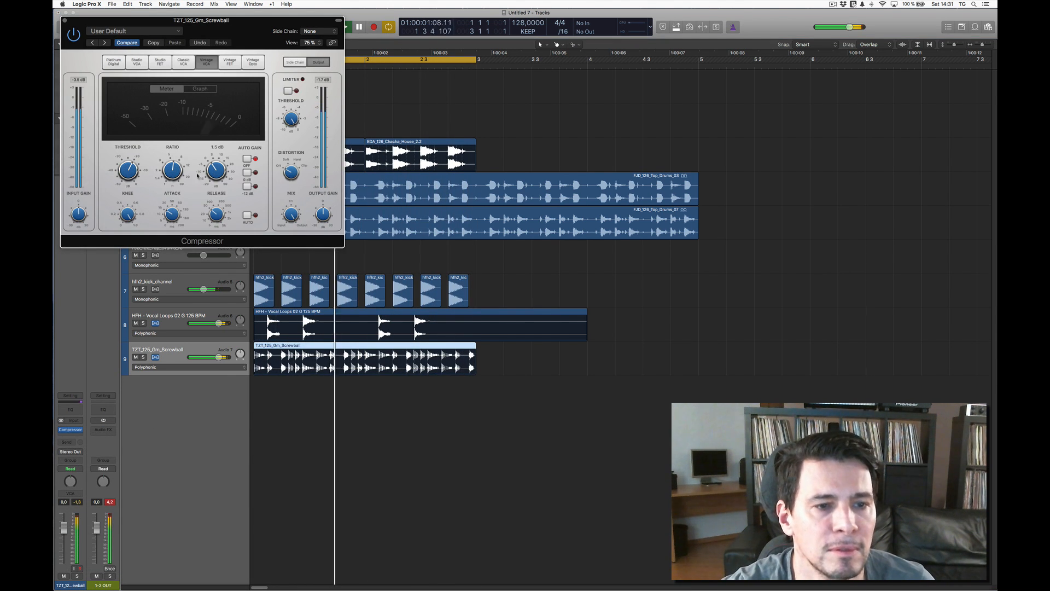
click(65, 20)
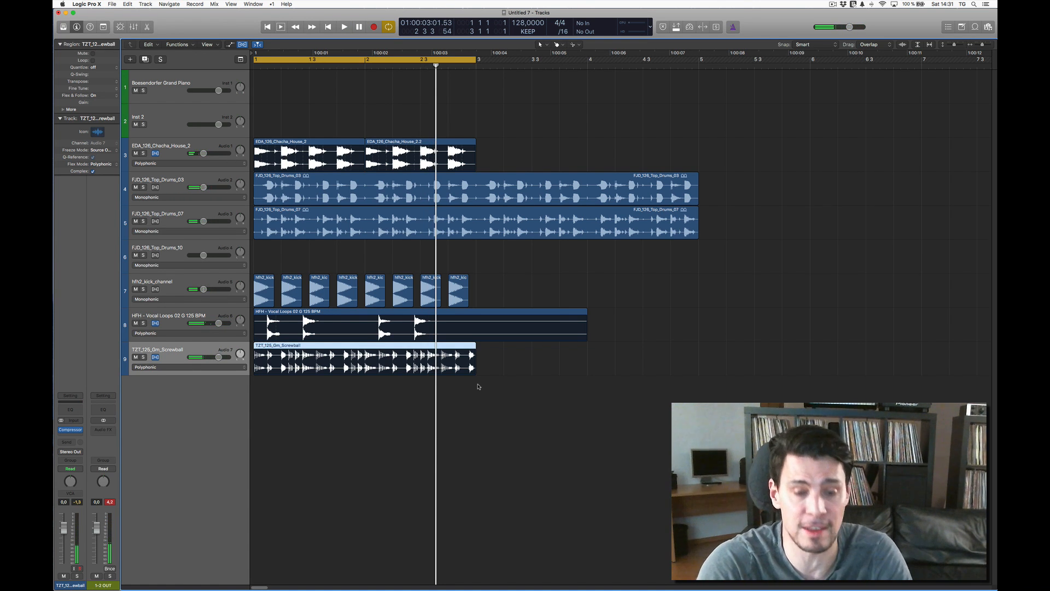
key(super+Tab)
key(super+Tab)
key(super+Tab)
key(super+Tab)
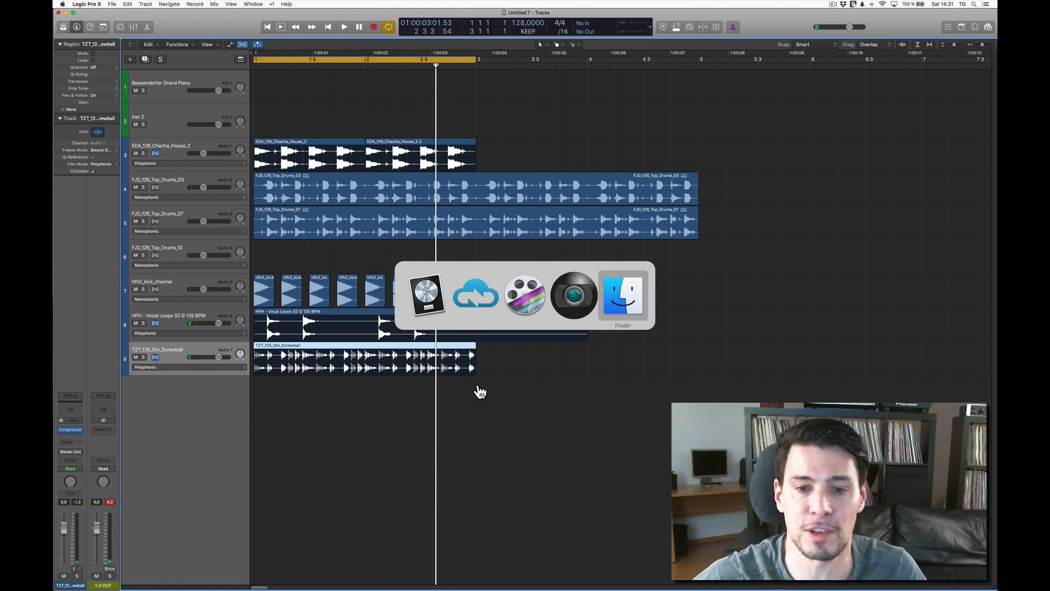
key(super+w)
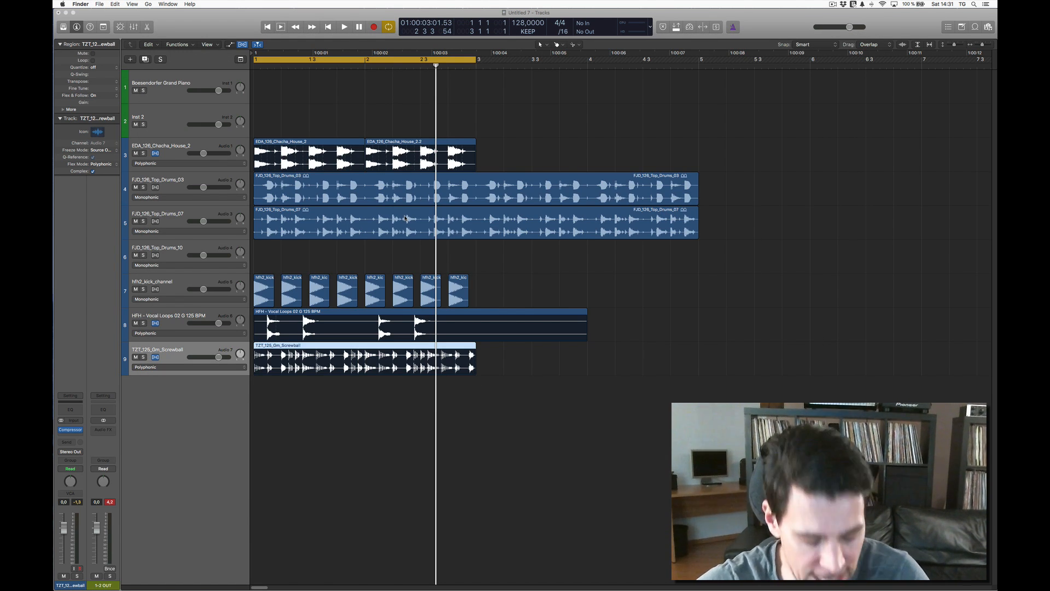
key(super+Tab)
key(super+Tab)
key(super+Tab)
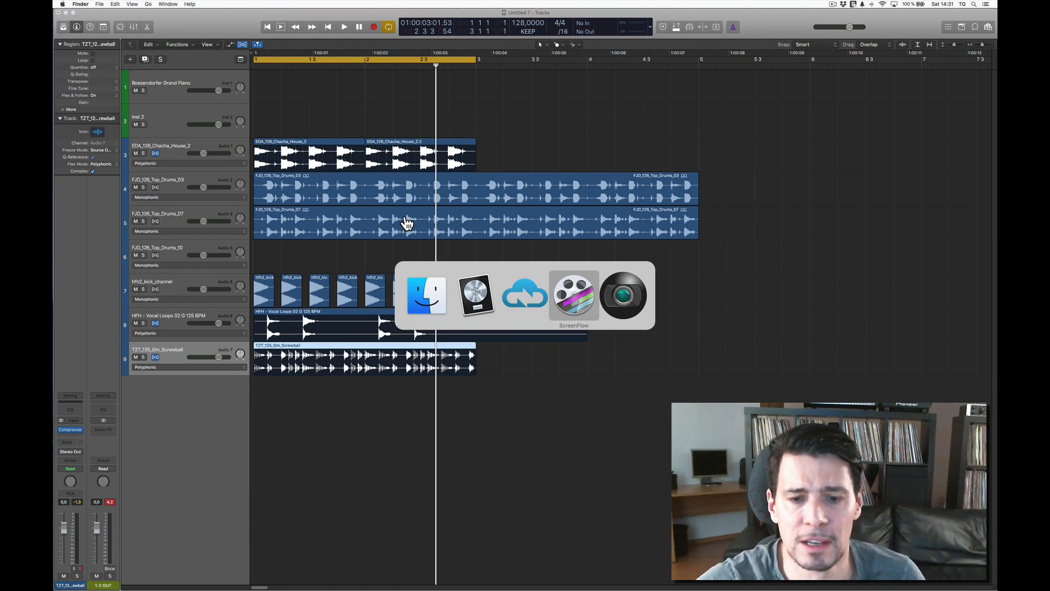
Switch to Loopcloud, reposition its window and look through the settings menu.
key(super+Tab)
key(super+Tab)
key(super+Tab)
key(super+Tab)
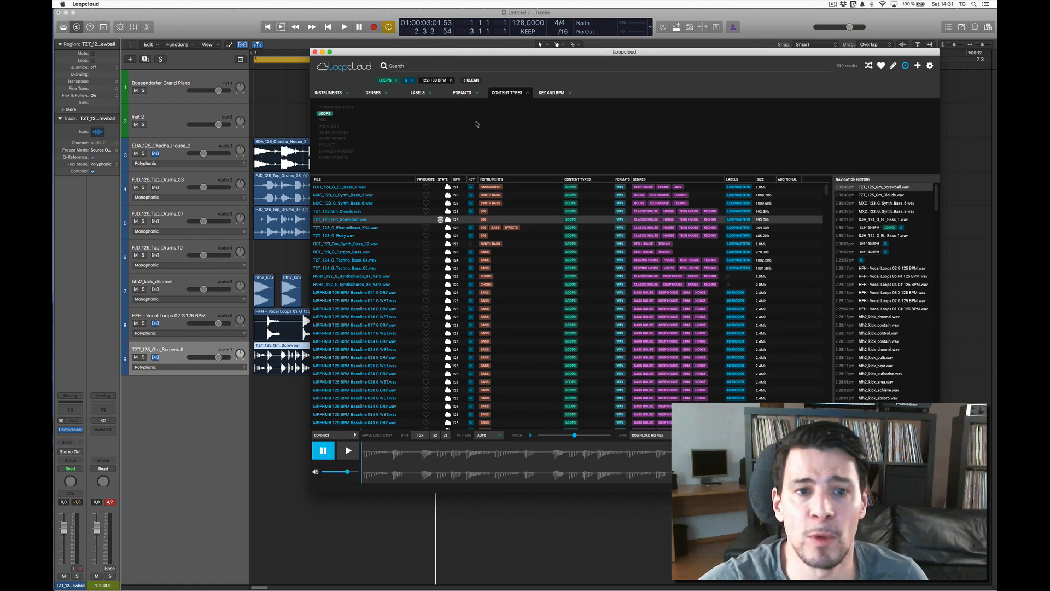
drag(446, 48, 334, 55)
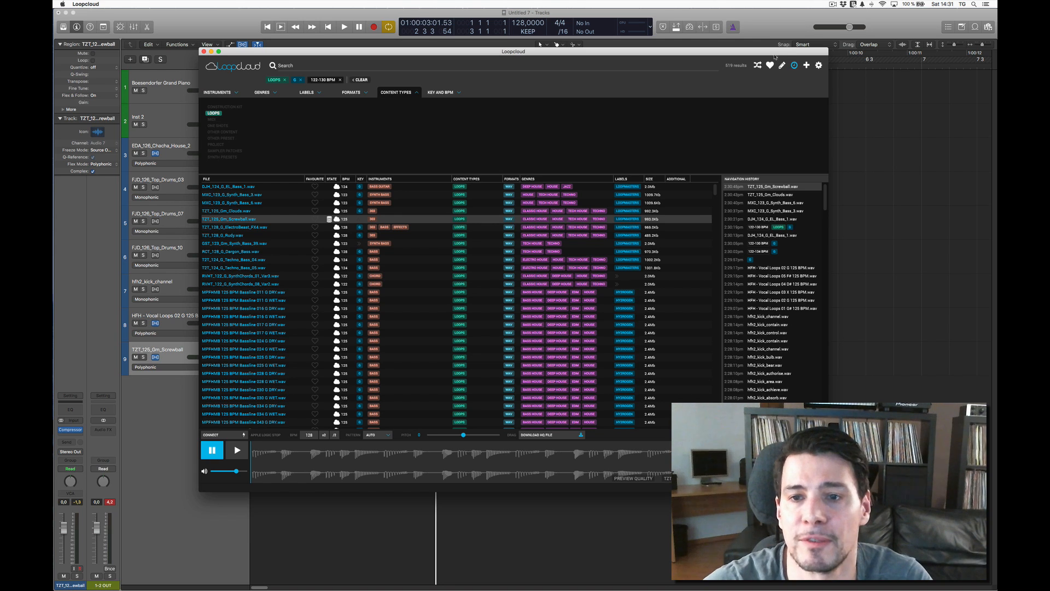
click(819, 65)
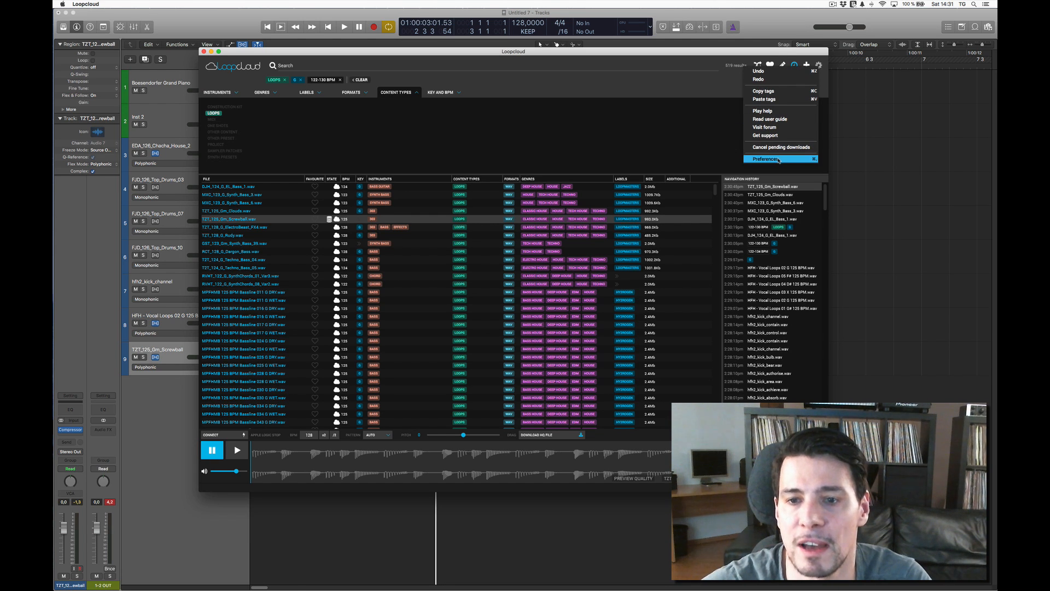
drag(306, 51, 320, 52)
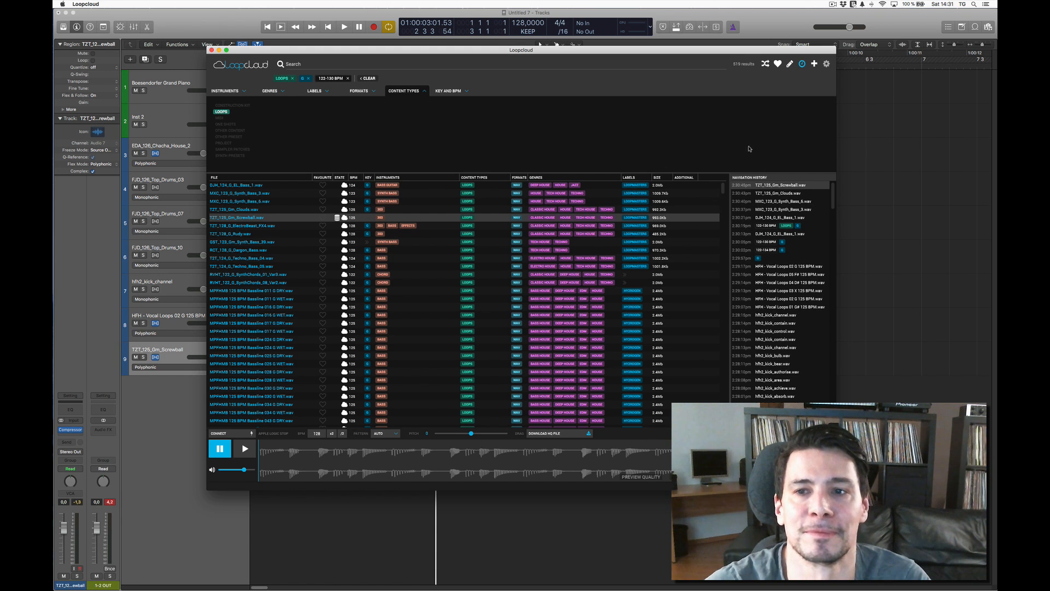
click(833, 4)
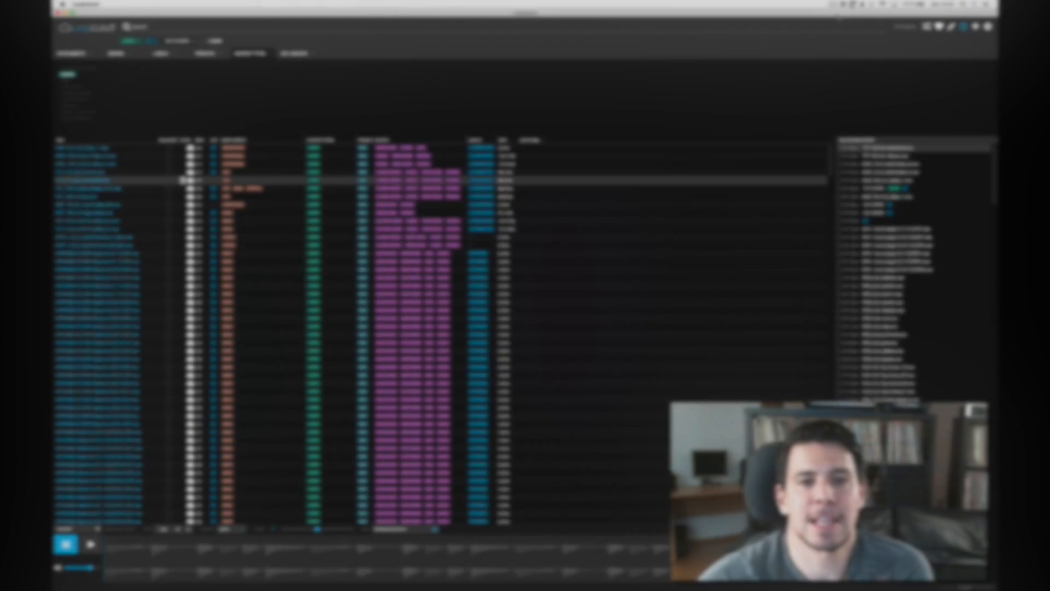